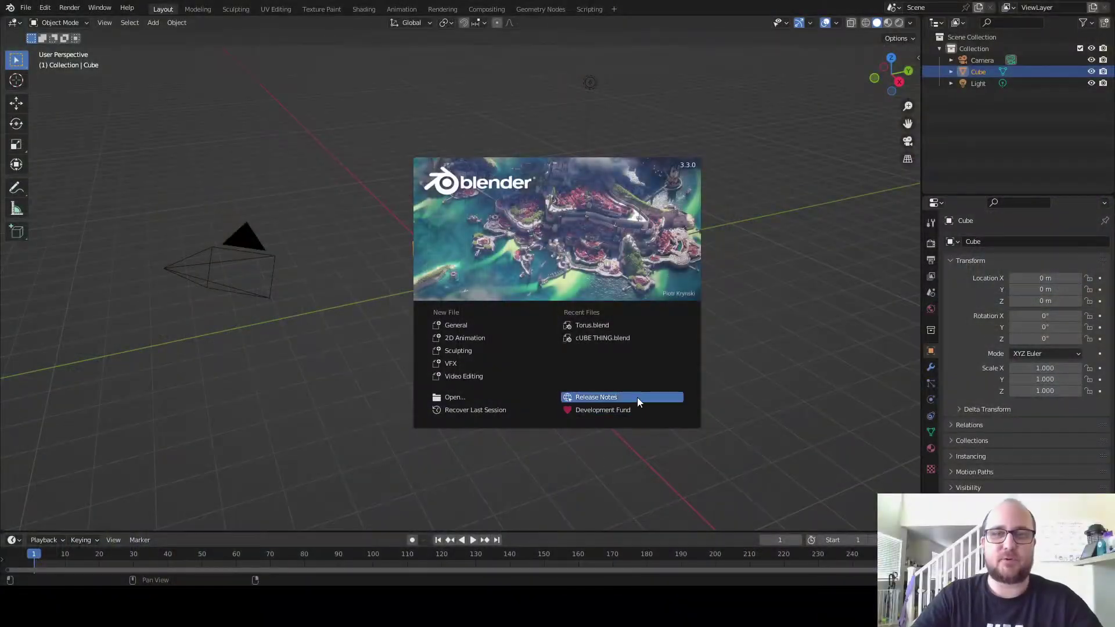
Close the splash screen to reveal the default cube, camera and light
{"action": "left_click", "coordinate": [788, 264]}
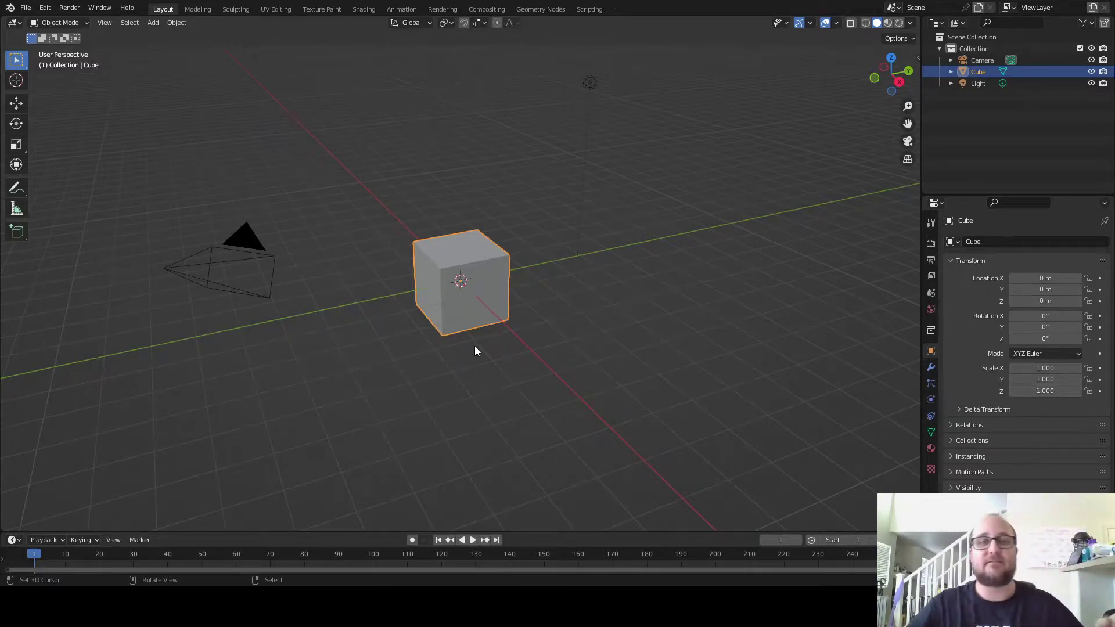
{"action": "scroll", "coordinate": [510, 287], "scroll_direction": "up", "scroll_amount": 8}
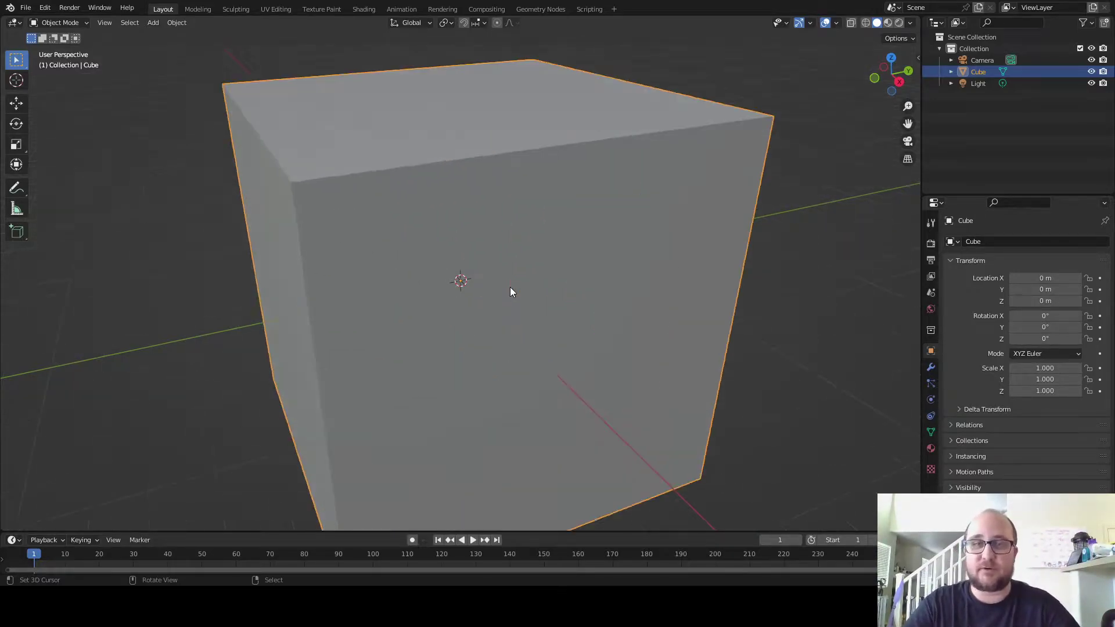
{"action": "scroll", "coordinate": [513, 287], "scroll_direction": "down", "scroll_amount": 6}
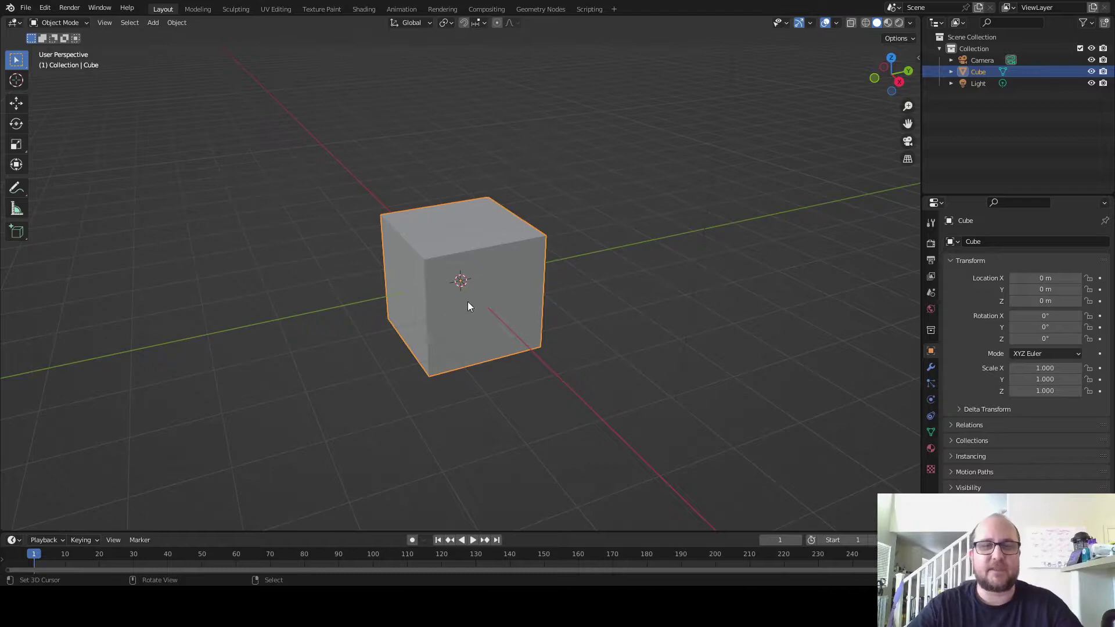
{"action": "mouse_move", "coordinate": [482, 306]}
{"action": "middle_mouse_down"}
{"action": "mouse_move", "coordinate": [522, 308]}
{"action": "mouse_move", "coordinate": [497, 309]}
{"action": "middle_mouse_up"}
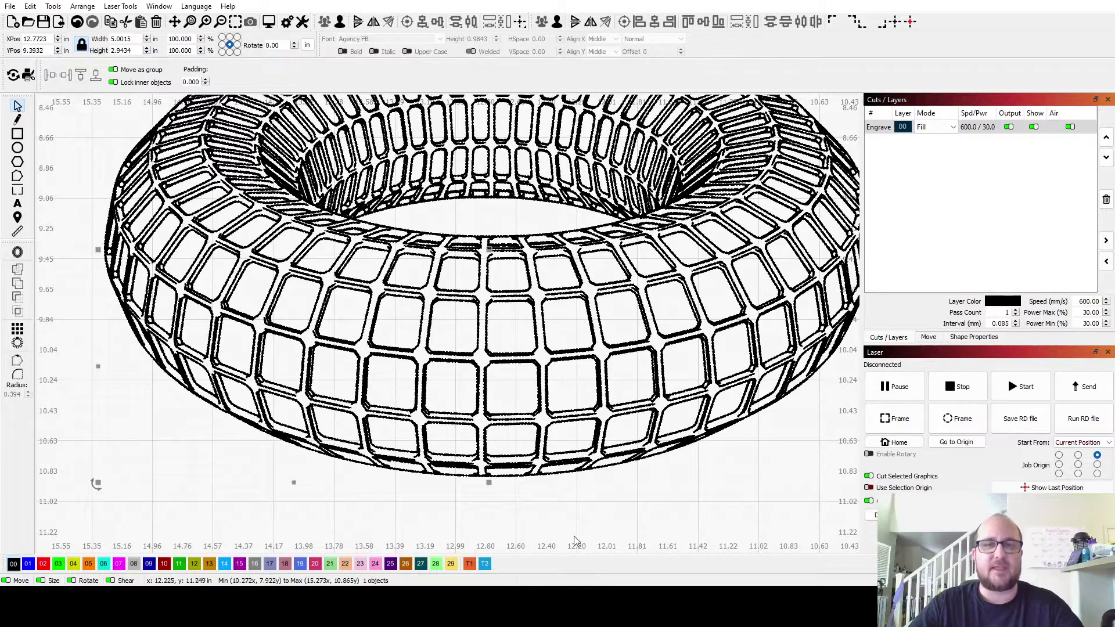
Zoom out to frame both the geodesic sphere and torus designs, then select the sphere
{"action": "scroll", "coordinate": [755, 349], "scroll_direction": "down", "scroll_amount": 5}
{"action": "middle_click_drag", "start_coordinate": [770, 329], "coordinate": [706, 364]}
{"action": "scroll", "coordinate": [348, 401], "scroll_direction": "down", "scroll_amount": 3}
{"action": "middle_click_drag", "start_coordinate": [348, 400], "coordinate": [546, 340]}
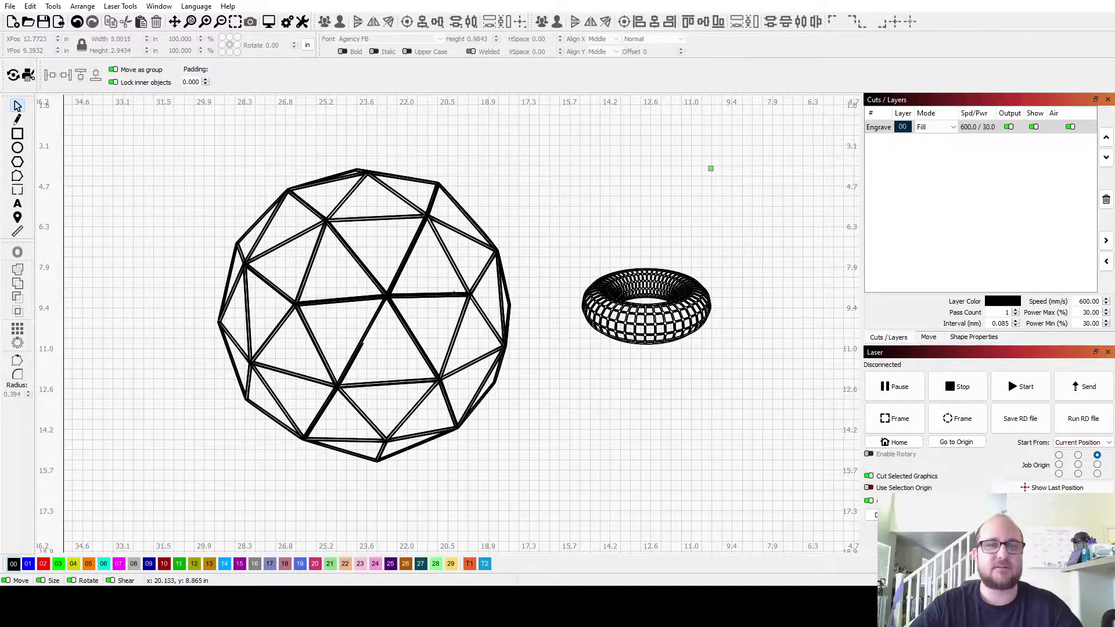
{"action": "left_click", "coordinate": [458, 298]}
Deselect the sphere and zoom in with the torus design centred on the canvas
{"action": "middle_click_drag", "start_coordinate": [459, 297], "coordinate": [554, 332]}
{"action": "middle_click_drag", "start_coordinate": [781, 453], "coordinate": [608, 441]}
{"action": "left_click", "coordinate": [608, 442]}
{"action": "scroll", "coordinate": [587, 337], "scroll_direction": "up", "scroll_amount": 6}
{"action": "middle_click_drag", "start_coordinate": [668, 302], "coordinate": [510, 349]}
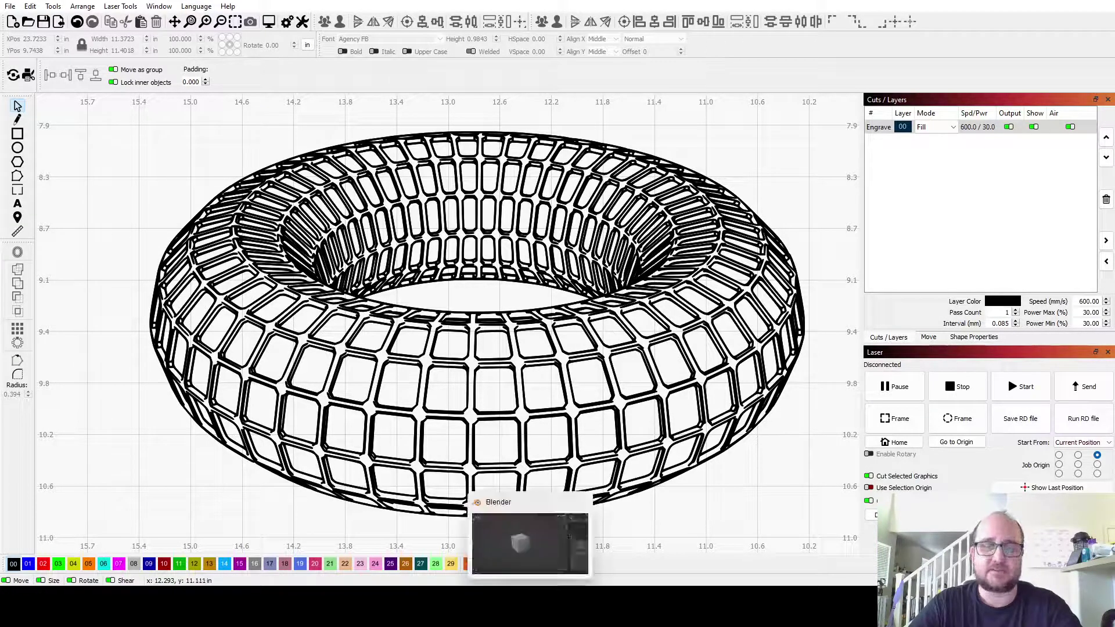
Switch back to Blender from the taskbar and zoom around the default cube scene
{"action": "left_click", "coordinate": [511, 537]}
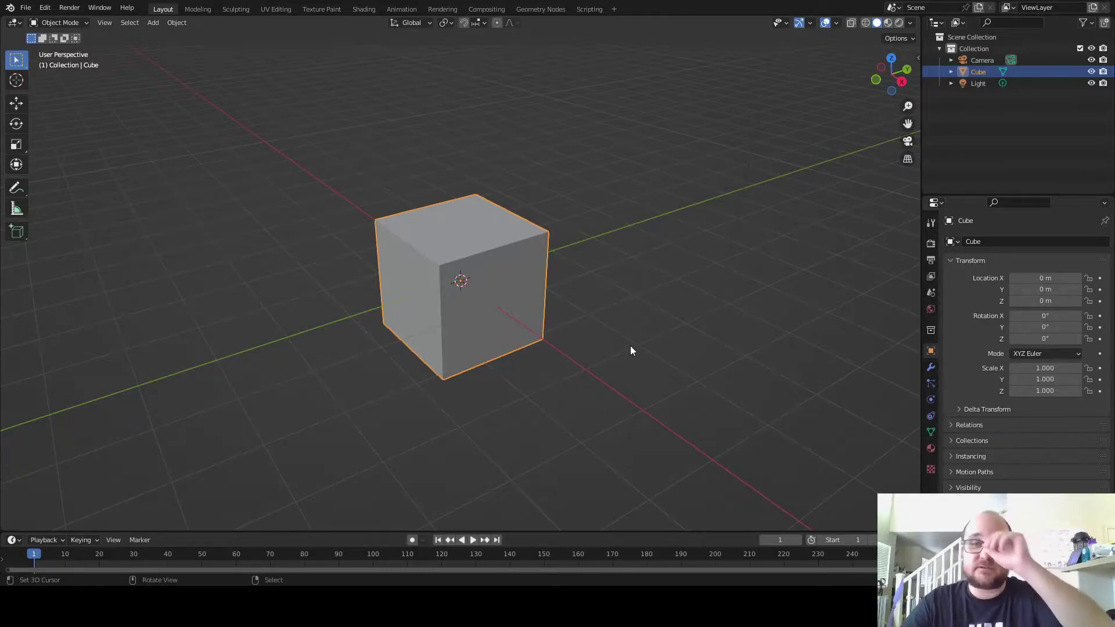
{"action": "scroll", "coordinate": [625, 340], "scroll_direction": "down", "scroll_amount": 4}
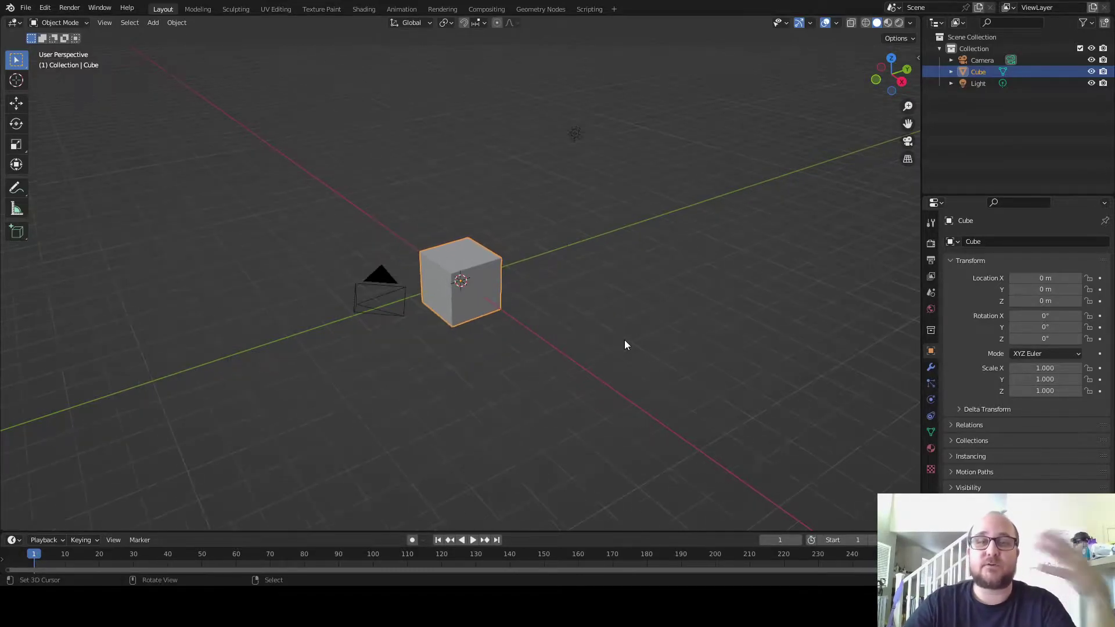
{"action": "scroll", "coordinate": [617, 330], "scroll_direction": "up", "scroll_amount": 3}
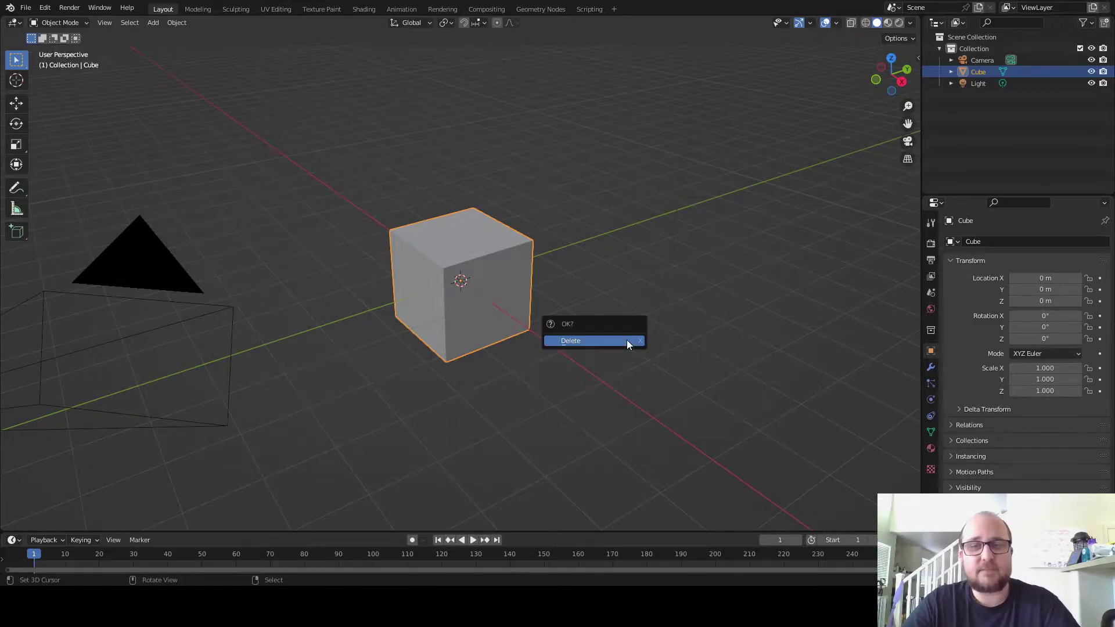
Delete the default cube, then tick Add Mesh: Extra Objects under Edit > Preferences > Add-ons
{"action": "key", "text": "x"}
{"action": "left_click", "coordinate": [627, 345]}
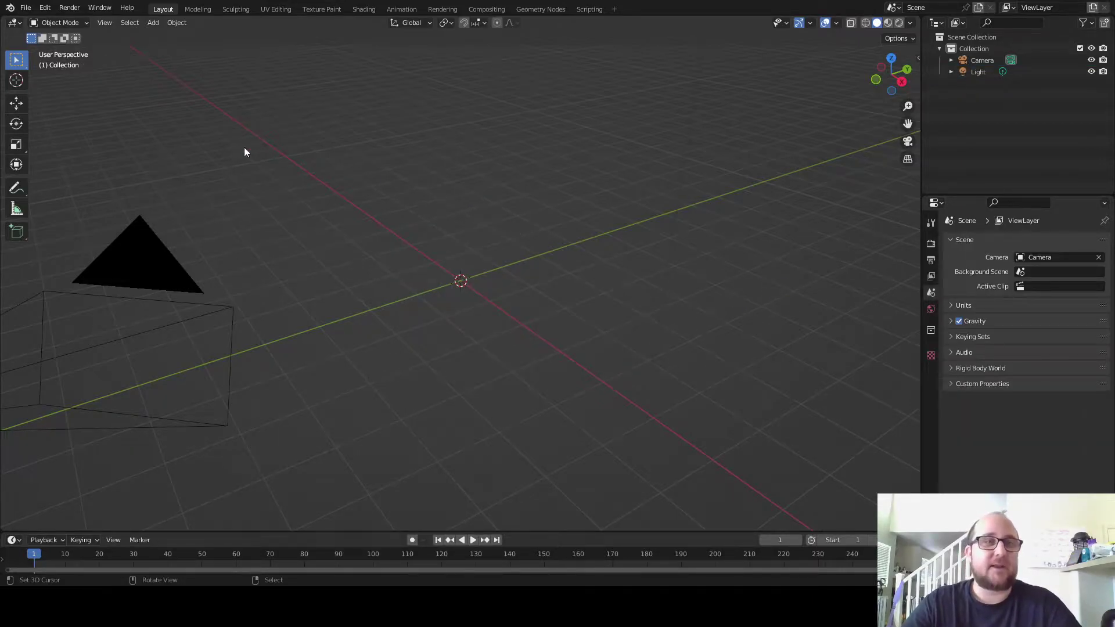
{"action": "left_click", "coordinate": [45, 8]}
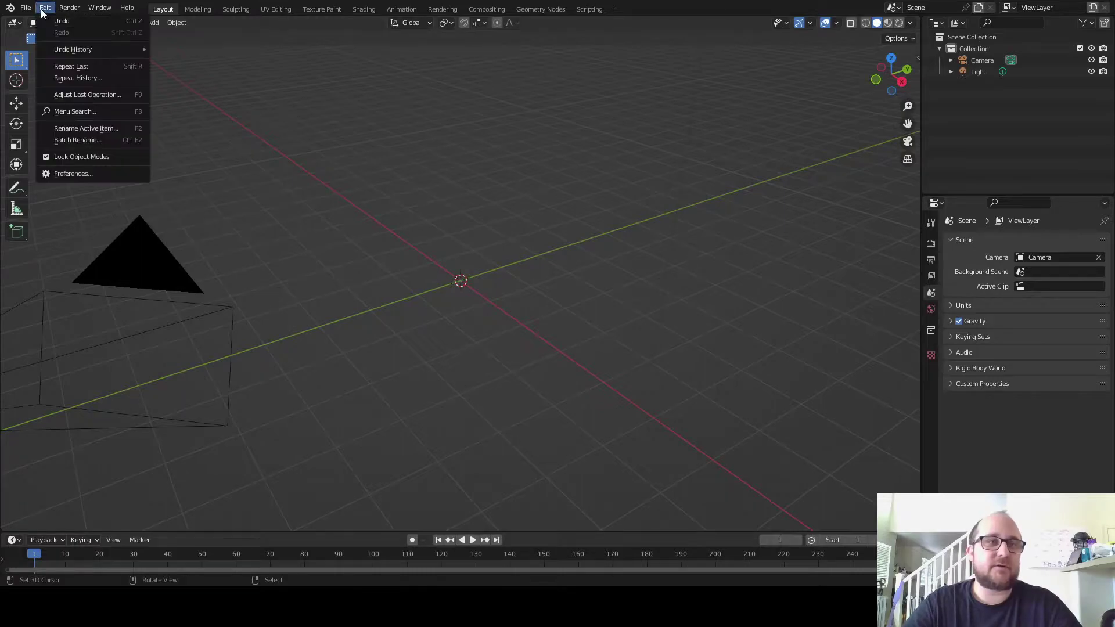
{"action": "left_click", "coordinate": [88, 176]}
{"action": "scroll", "coordinate": [186, 224], "scroll_direction": "down", "scroll_amount": 5}
{"action": "left_click", "coordinate": [185, 240]}
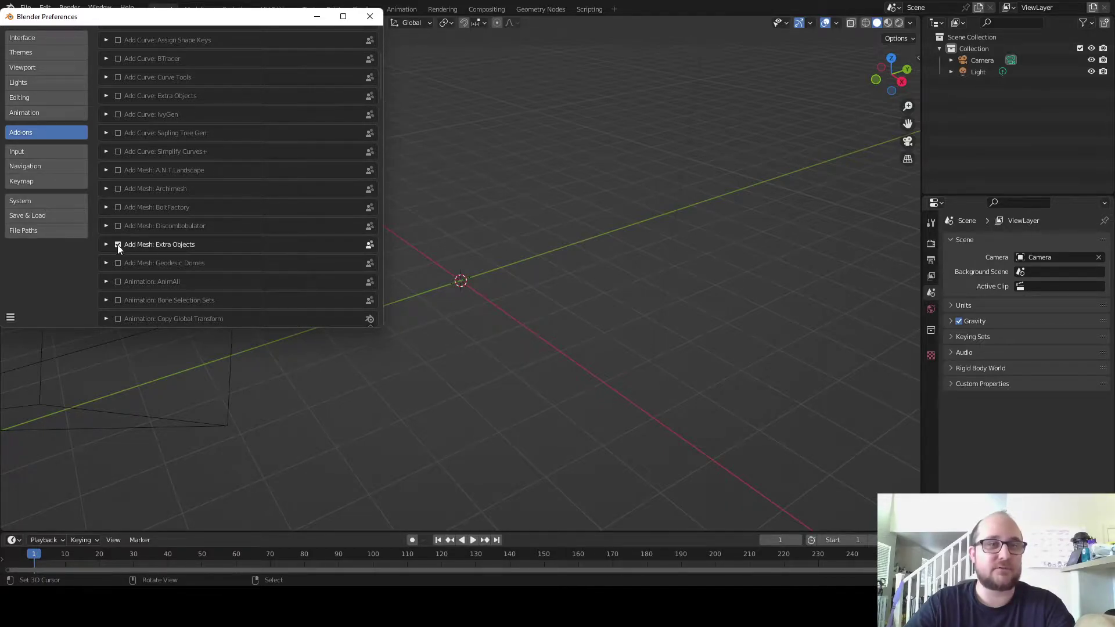
Add a Twisted Torus from the Shift+A Mesh > Torus Objects menu
{"action": "left_click", "coordinate": [389, 37]}
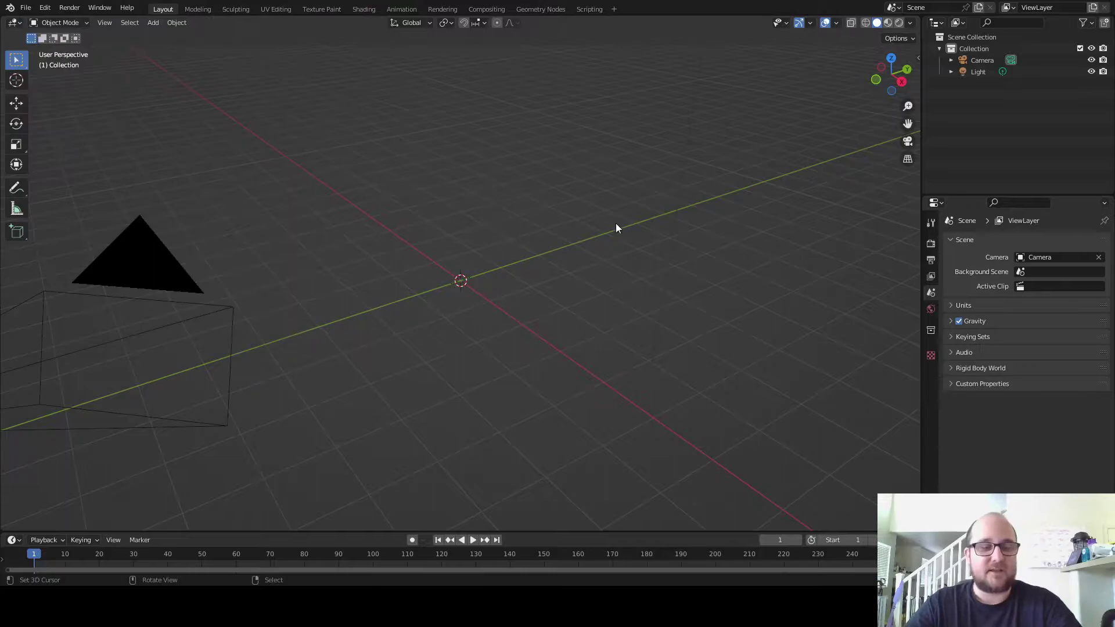
{"action": "key", "text": "shift+a"}
{"action": "mouse_move", "coordinate": [567, 264]}
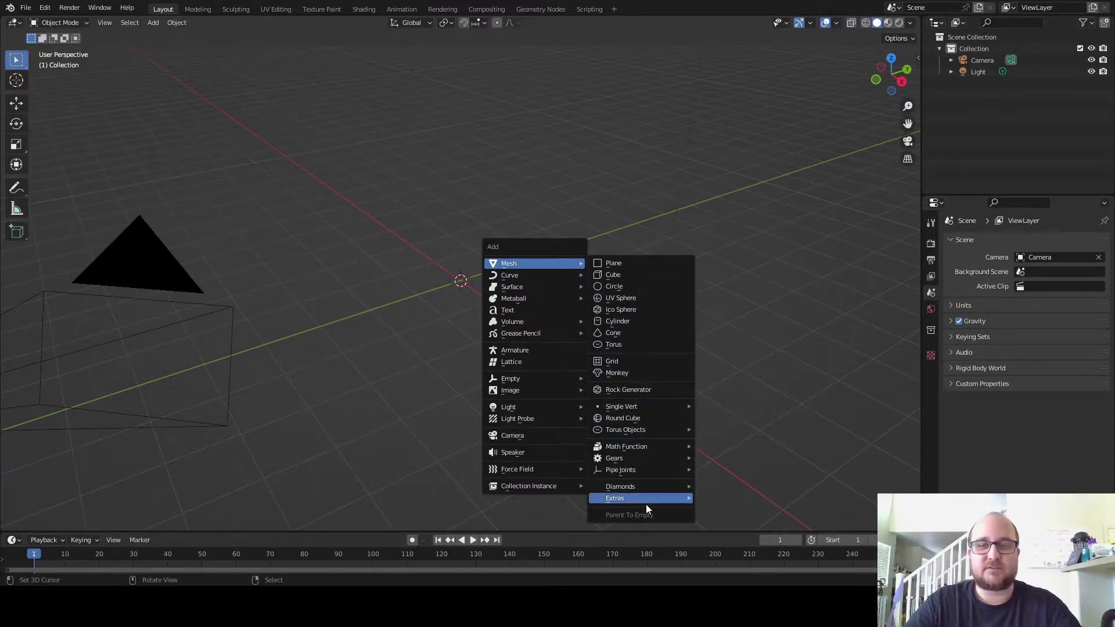
{"action": "mouse_move", "coordinate": [644, 498]}
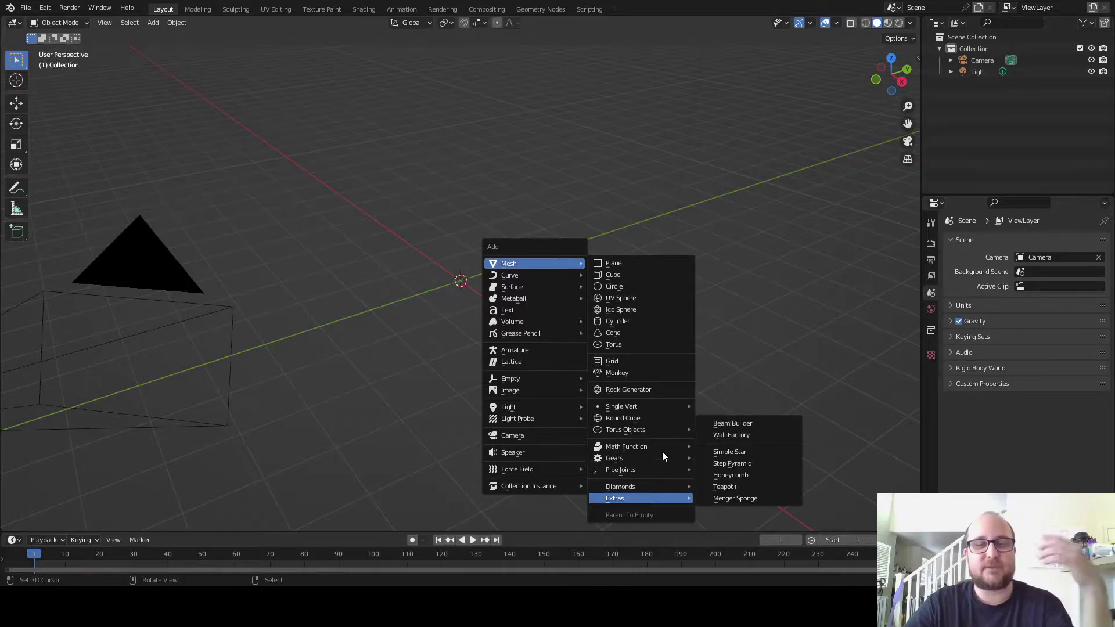
{"action": "mouse_move", "coordinate": [666, 430]}
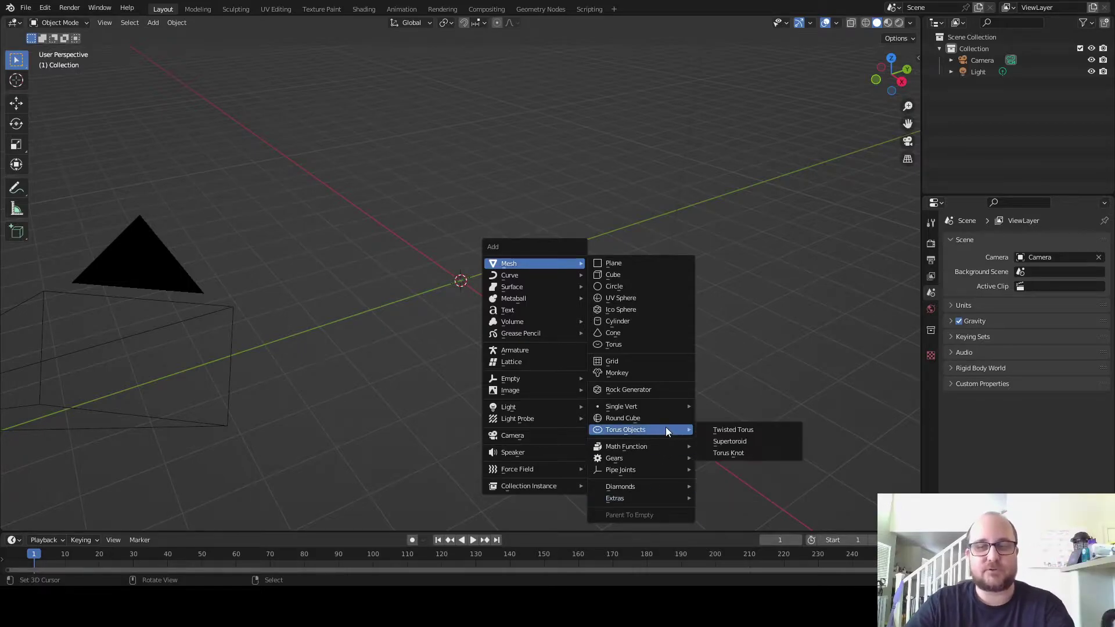
{"action": "left_click", "coordinate": [741, 431]}
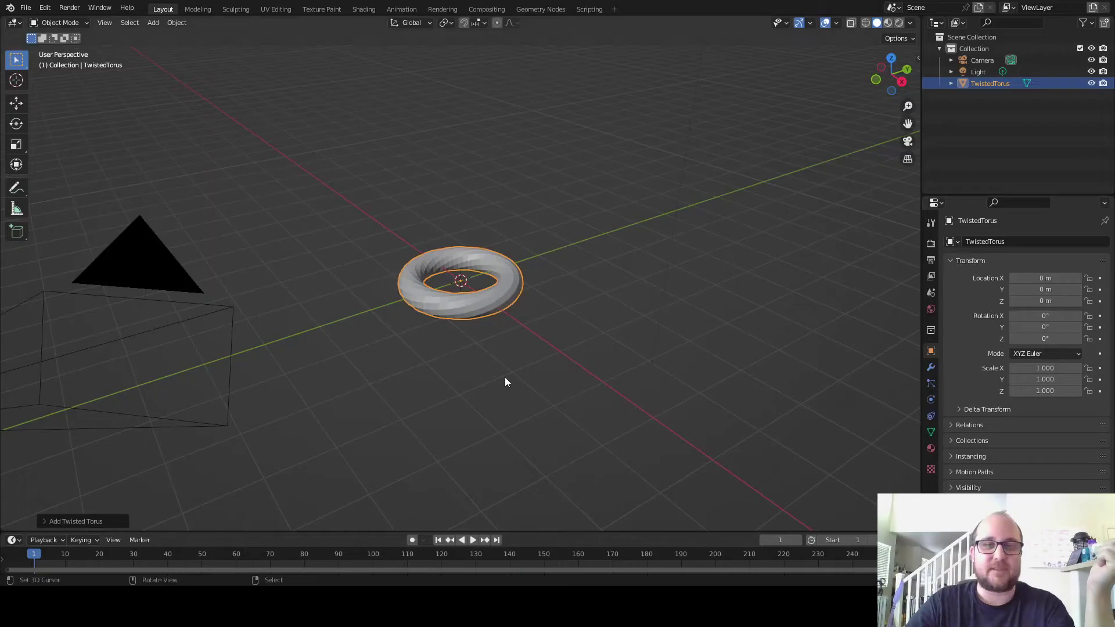
In camera view, scale the torus to 2.549 and render it with F12
{"action": "scroll", "coordinate": [504, 378], "scroll_direction": "up", "scroll_amount": 4}
{"action": "middle_click_drag", "start_coordinate": [492, 319], "coordinate": [535, 301]}
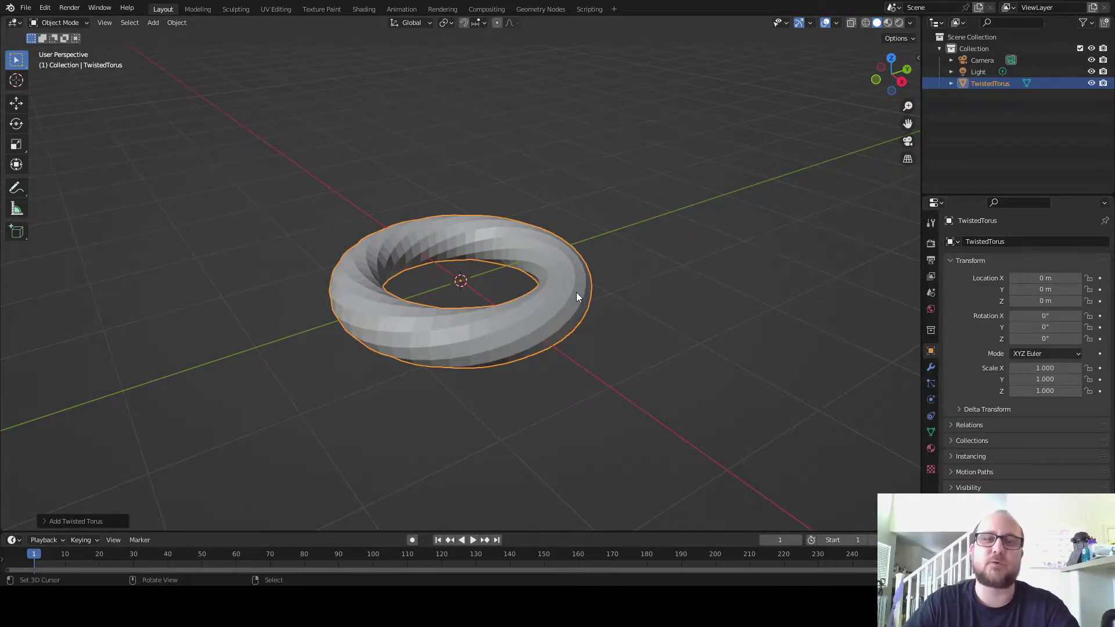
{"action": "key", "text": "KP_0"}
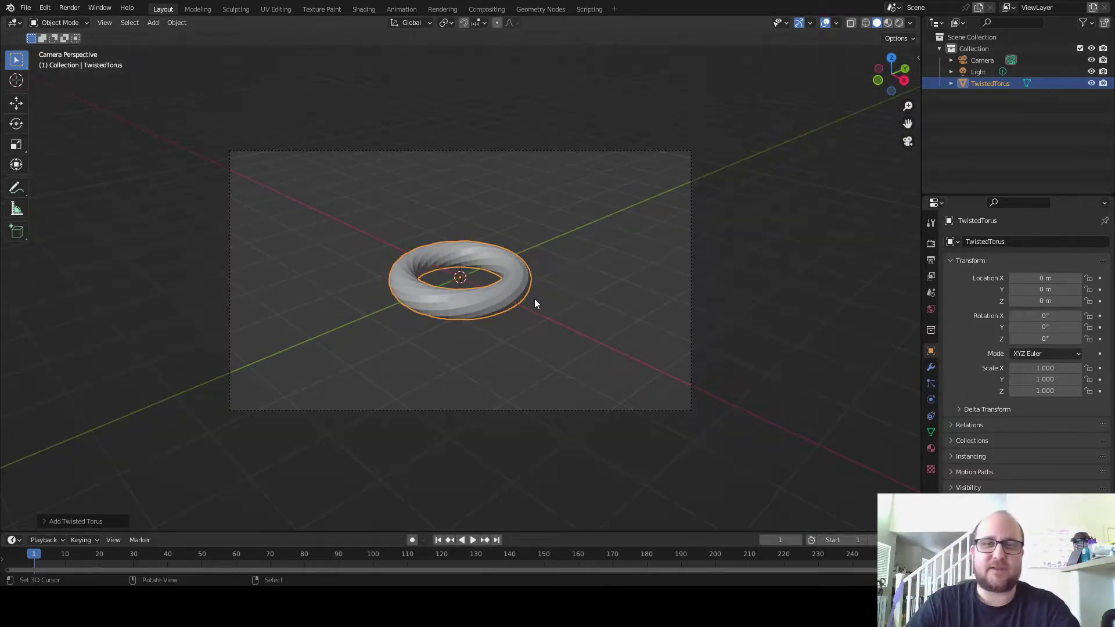
{"action": "key", "text": "s"}
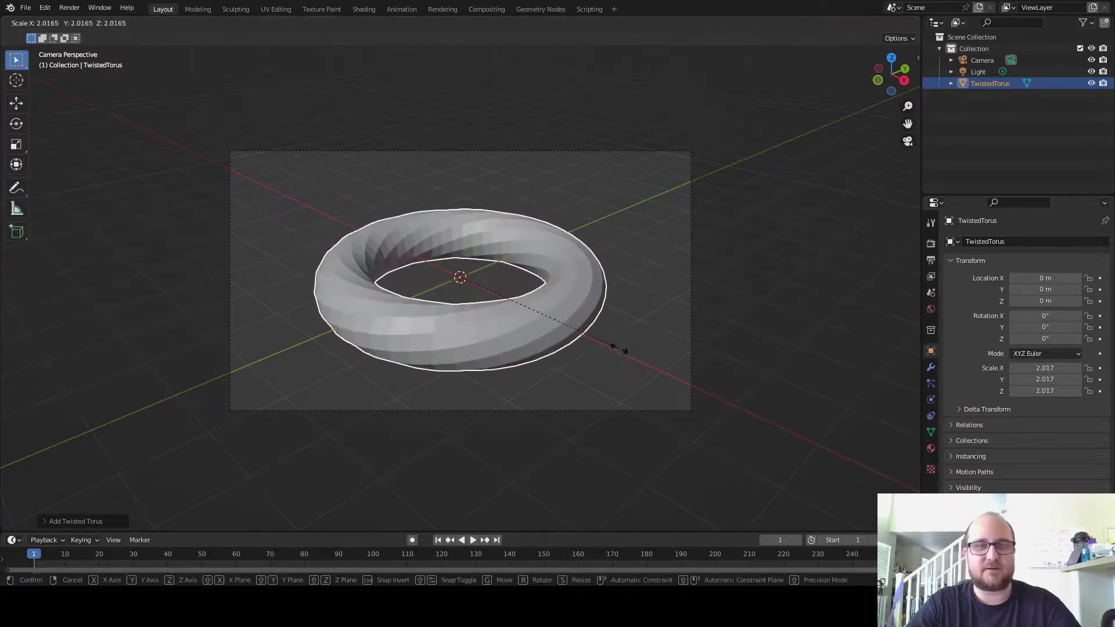
{"action": "left_click", "coordinate": [662, 369]}
{"action": "middle_click_drag", "start_coordinate": [662, 372], "coordinate": [664, 368], "text": "shift"}
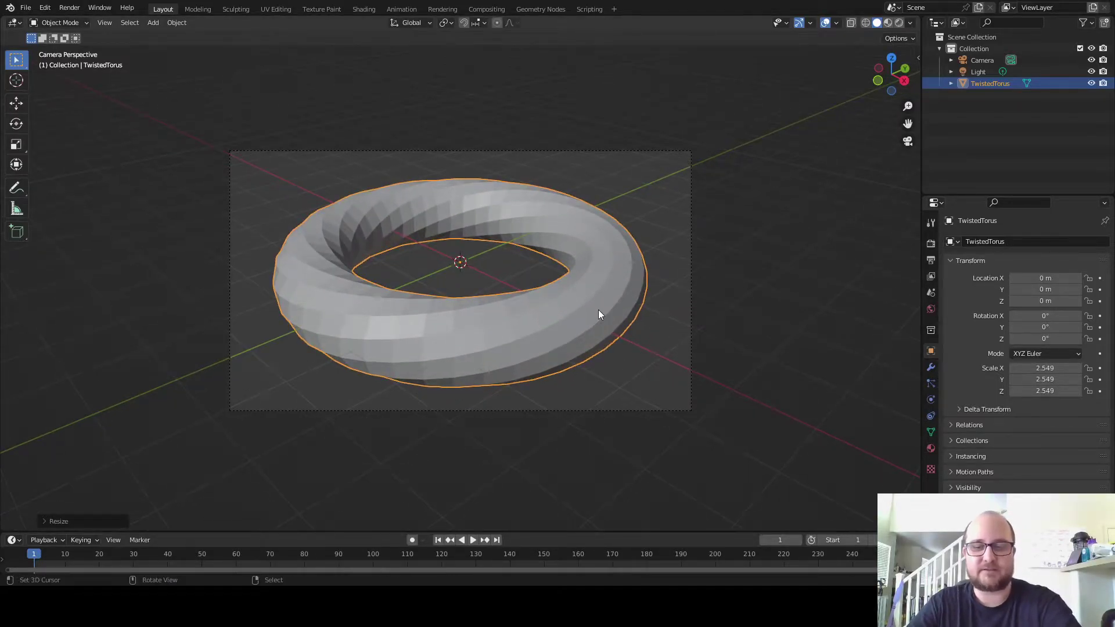
{"action": "key", "text": "F12"}
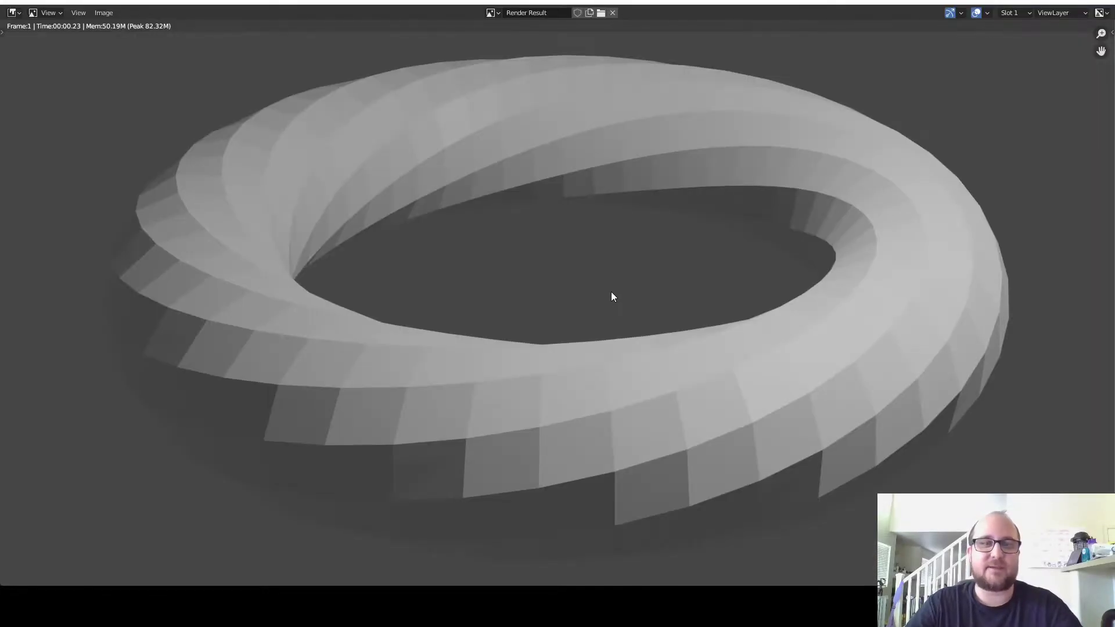
Close the first render and show the Render Properties with the Eevee engine
{"action": "scroll", "coordinate": [610, 293], "scroll_direction": "down", "scroll_amount": 3}
{"action": "scroll", "coordinate": [613, 295], "scroll_direction": "up", "scroll_amount": 1}
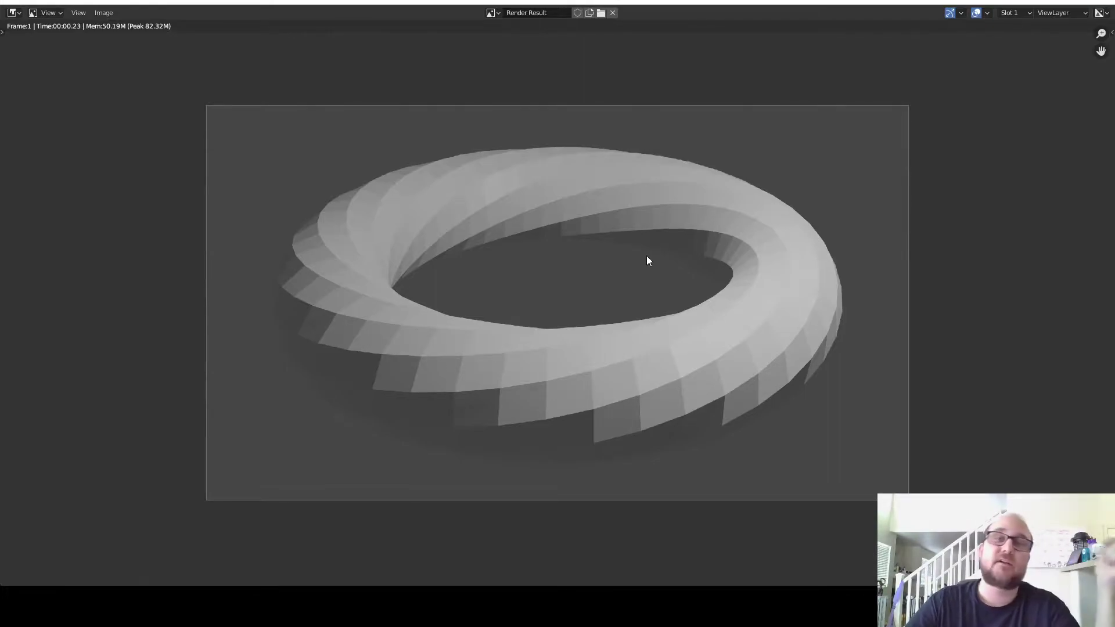
{"action": "key", "text": "Escape"}
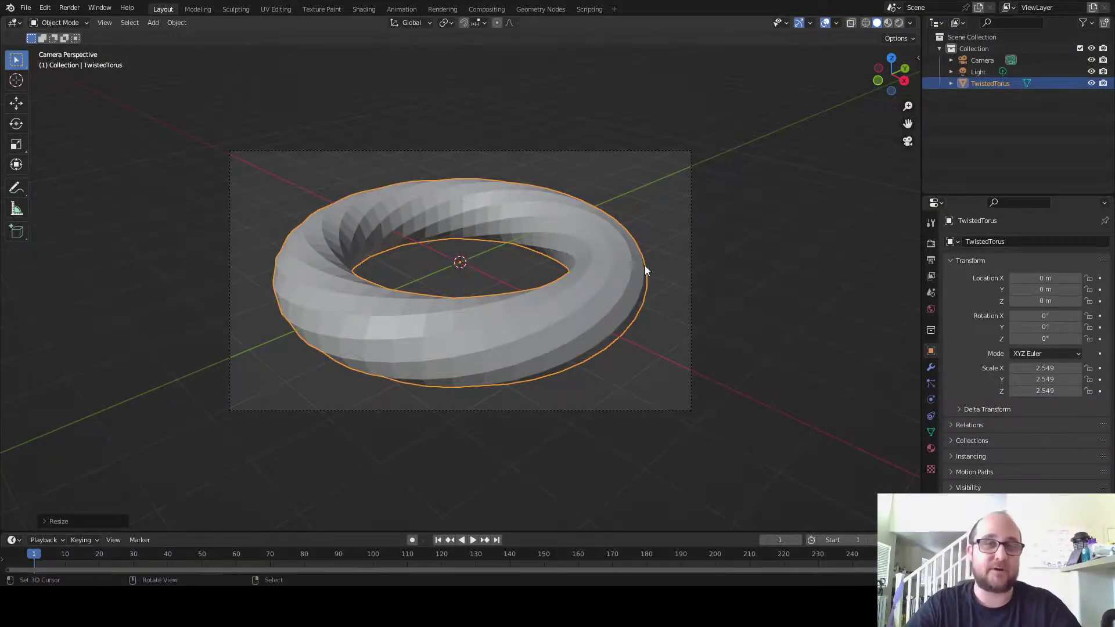
{"action": "left_click", "coordinate": [931, 243]}
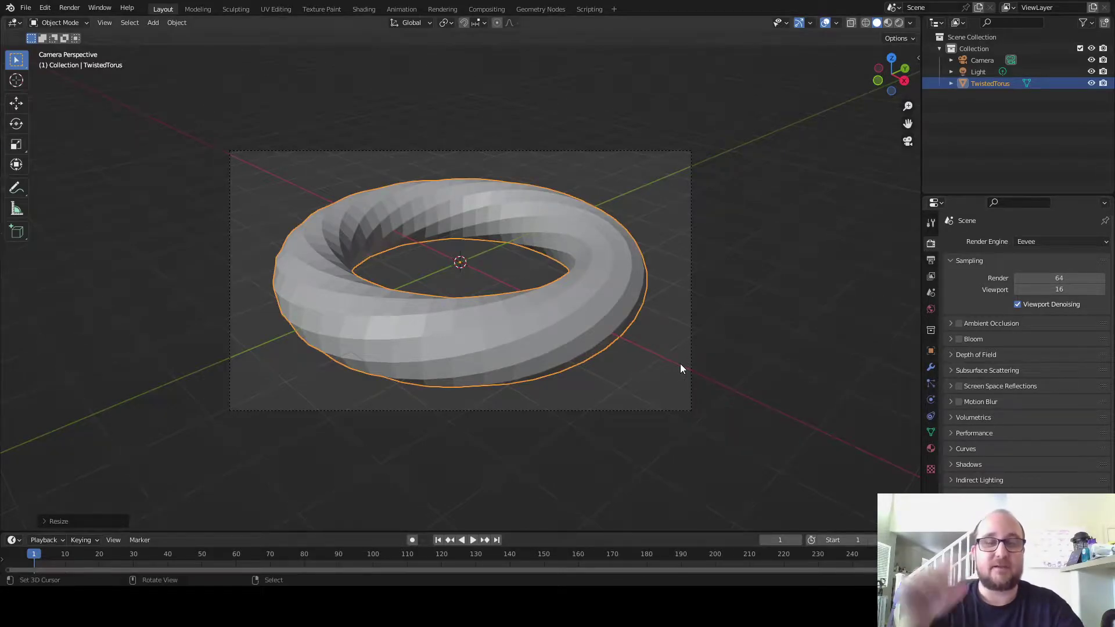
Re-render the torus with F12, inspect the image, then close the render window
{"action": "key", "text": "F12"}
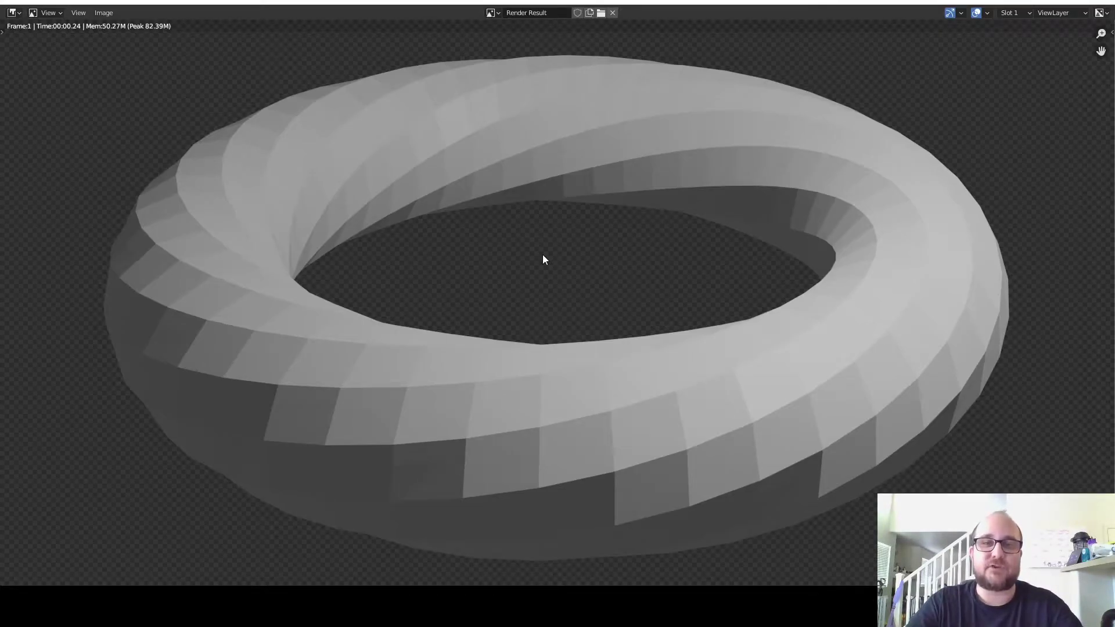
{"action": "scroll", "coordinate": [543, 254], "scroll_direction": "down", "scroll_amount": 3}
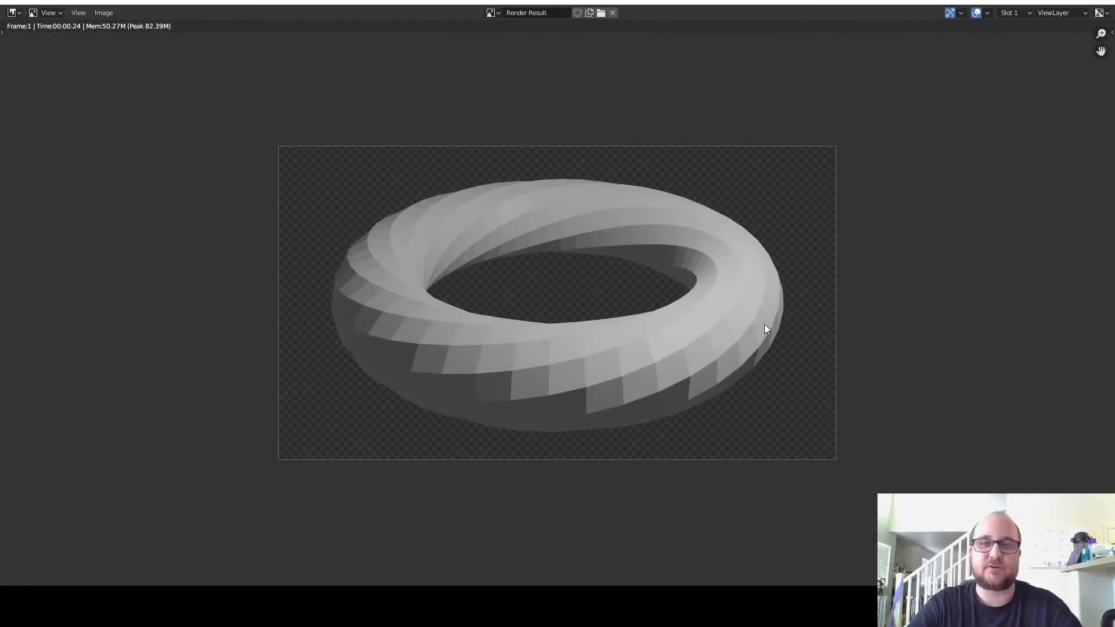
{"action": "mouse_move", "coordinate": [712, 341]}
{"action": "middle_mouse_down"}
{"action": "mouse_move", "coordinate": [566, 400]}
{"action": "mouse_move", "coordinate": [701, 323]}
{"action": "mouse_move", "coordinate": [714, 385]}
{"action": "mouse_move", "coordinate": [752, 358]}
{"action": "mouse_move", "coordinate": [726, 322]}
{"action": "mouse_move", "coordinate": [636, 361]}
{"action": "mouse_move", "coordinate": [699, 364]}
{"action": "mouse_move", "coordinate": [704, 347]}
{"action": "middle_mouse_up"}
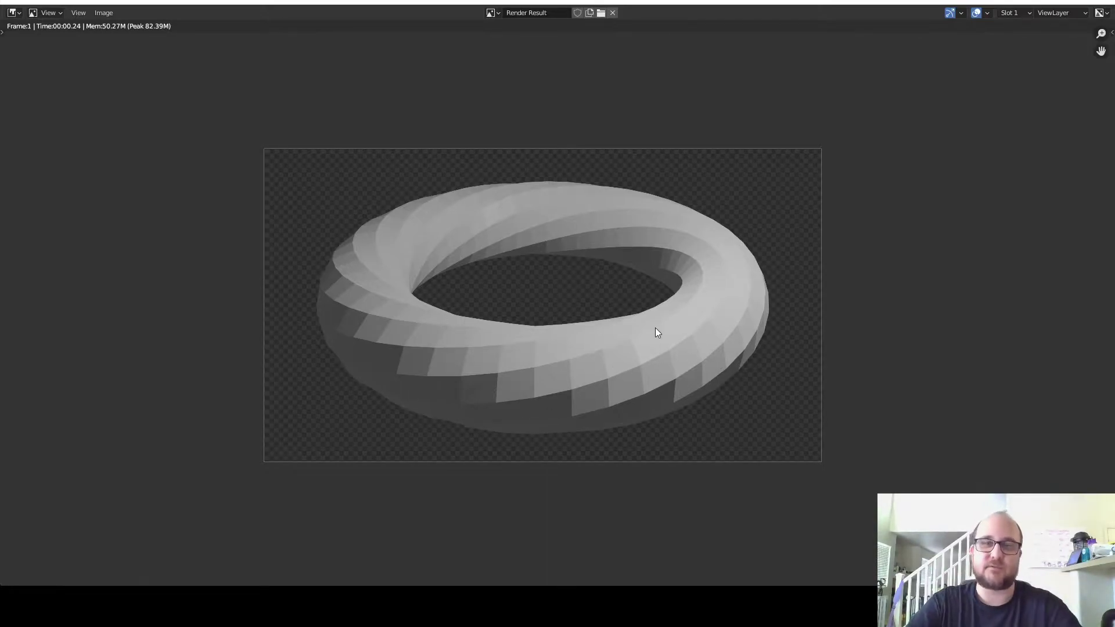
{"action": "key", "text": "Escape"}
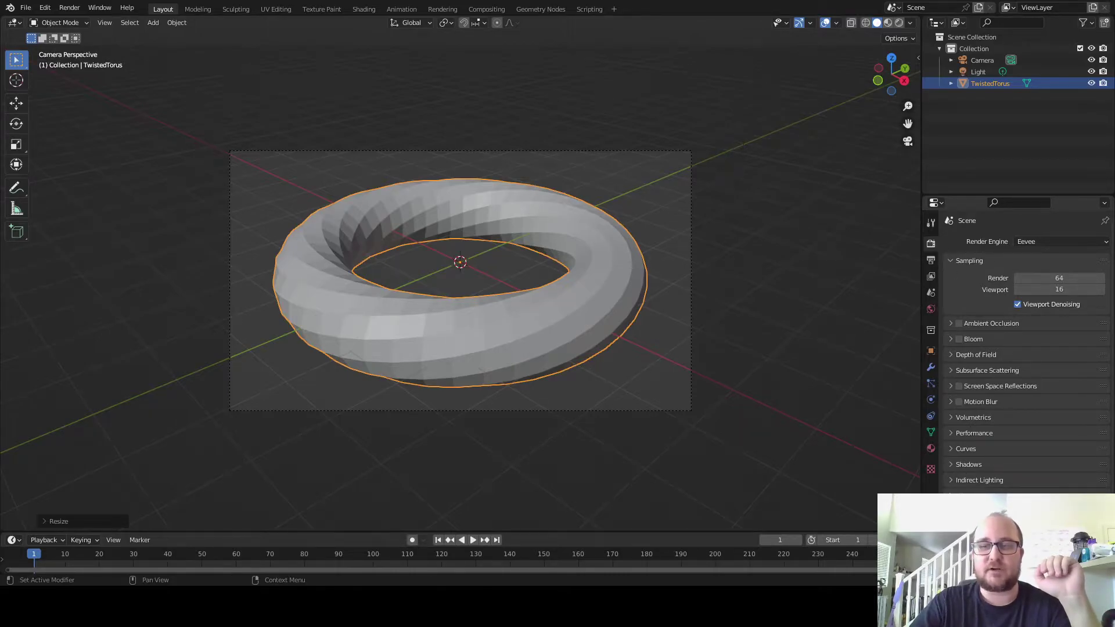
Render the outlined torus once more with F12, then close the render window
{"action": "scroll", "coordinate": [1009, 491], "scroll_direction": "down", "scroll_amount": 2}
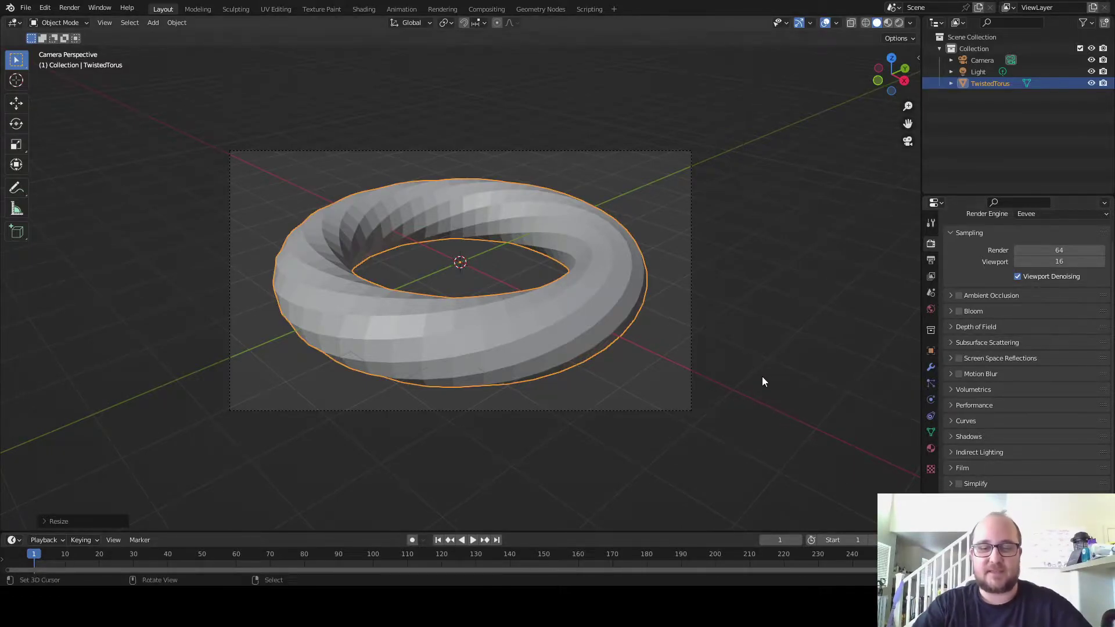
{"action": "key", "text": "F12"}
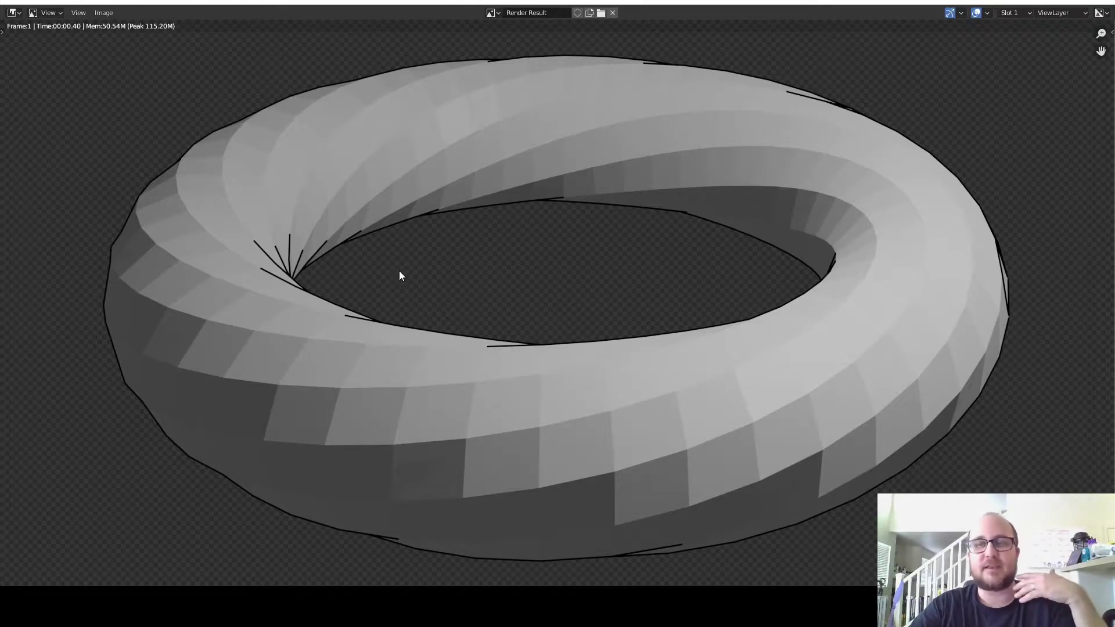
{"action": "key", "text": "Escape"}
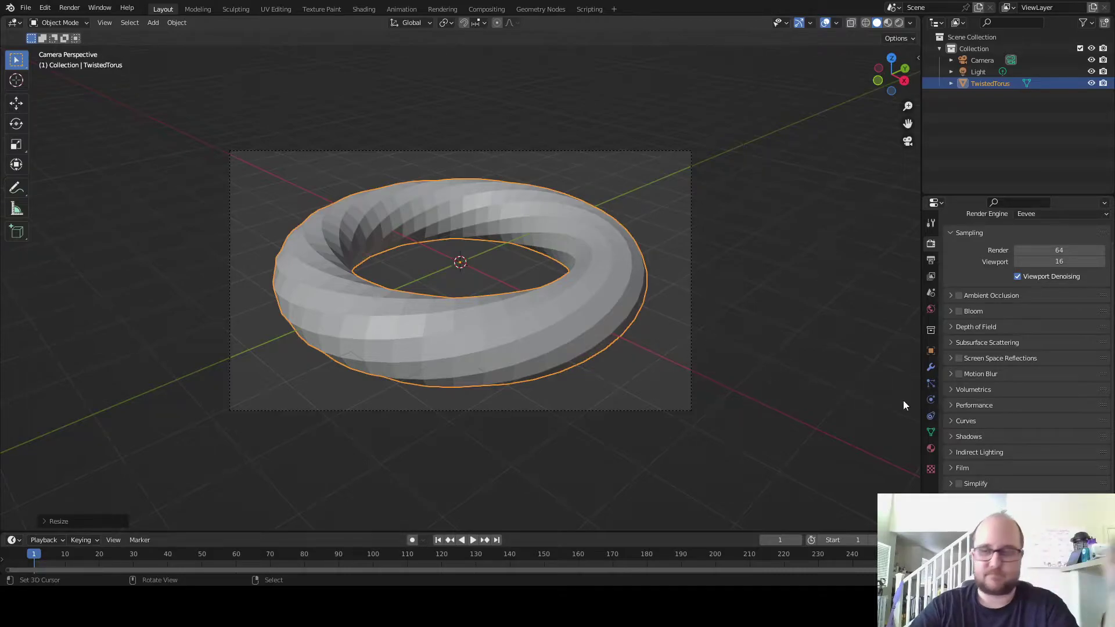
Create a new torus material and switch its surface from Principled BSDF to Holdout
{"action": "left_click", "coordinate": [930, 450]}
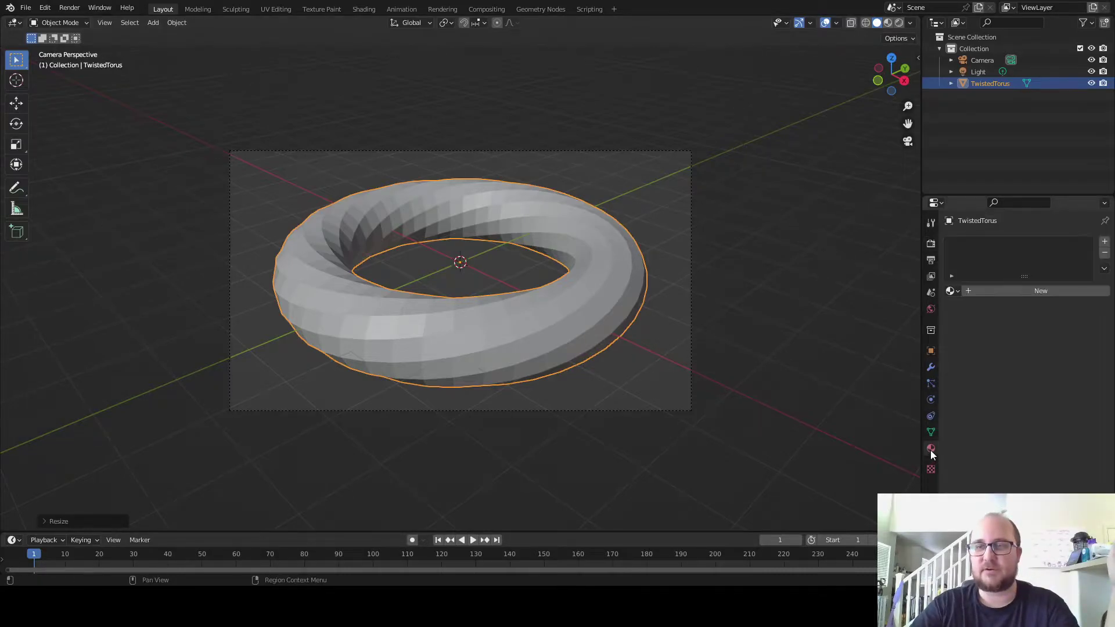
{"action": "left_click", "coordinate": [1036, 291]}
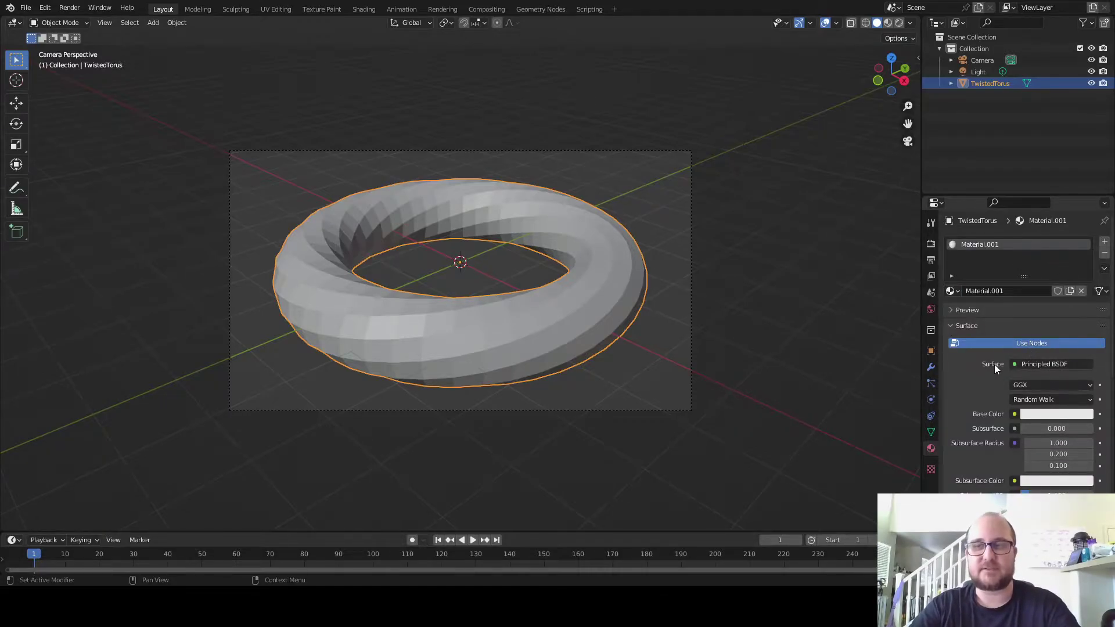
{"action": "left_click", "coordinate": [1034, 365]}
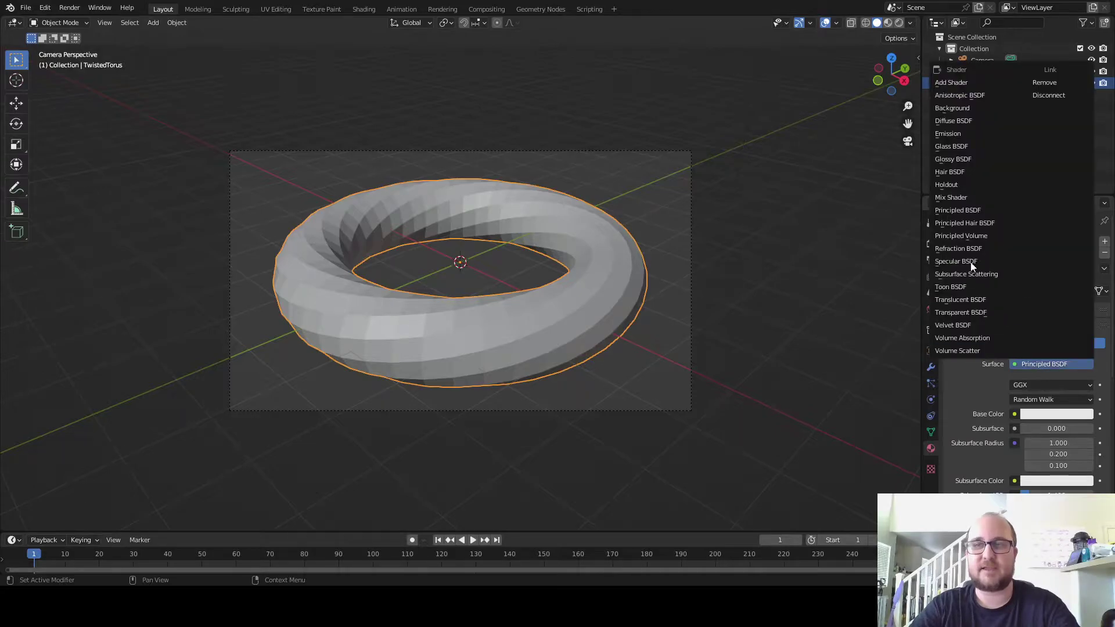
{"action": "left_click", "coordinate": [946, 184]}
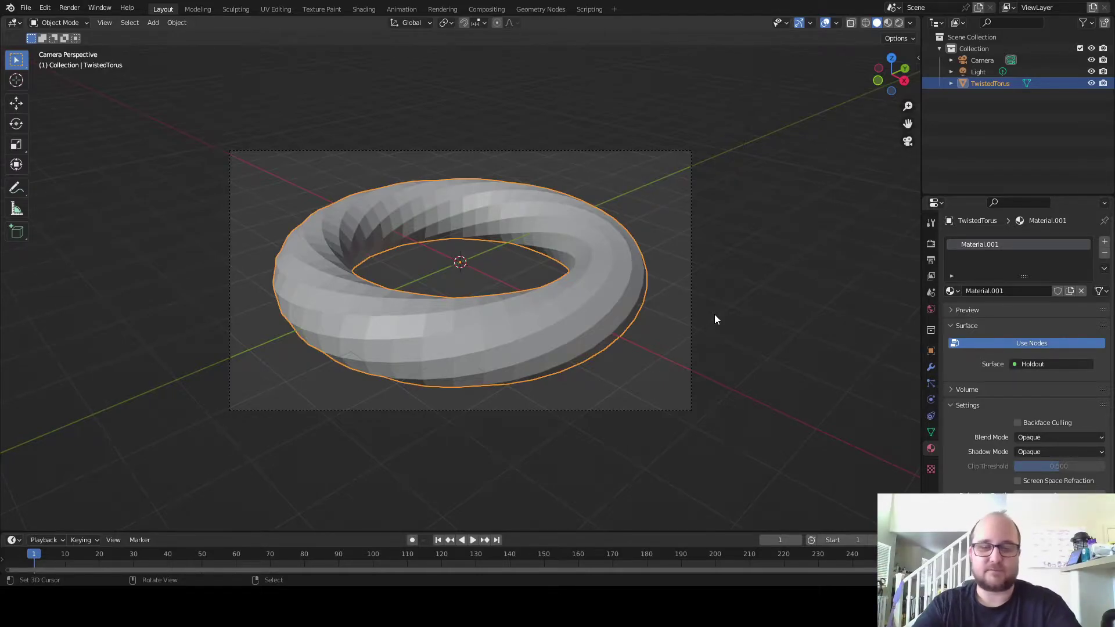
{"action": "key", "text": "F12"}
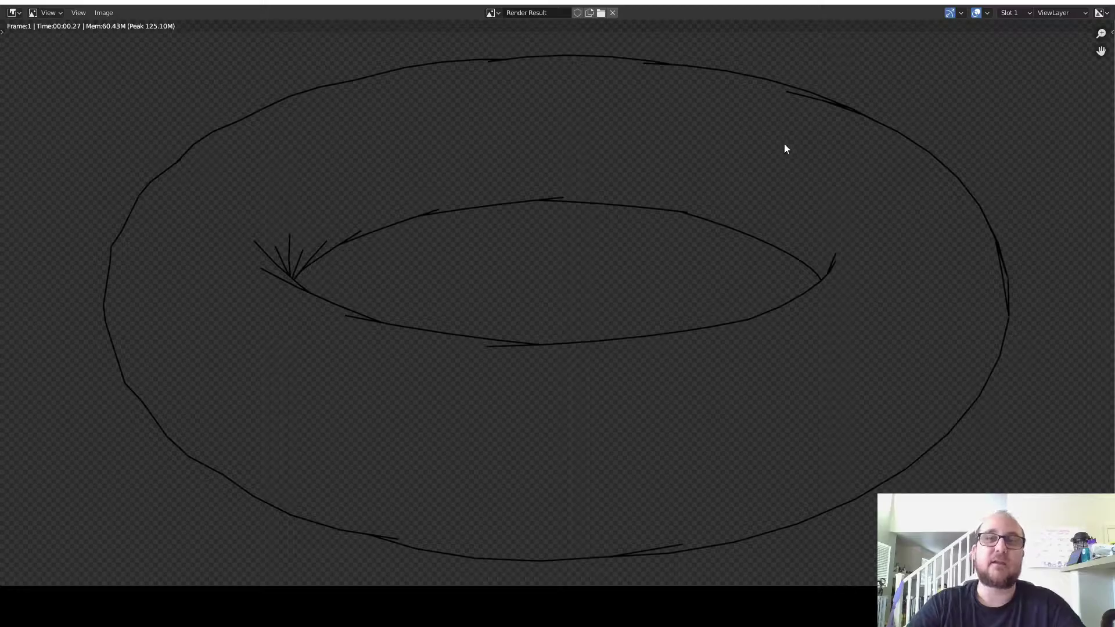
{"action": "scroll", "coordinate": [780, 174], "scroll_direction": "down", "scroll_amount": 2}
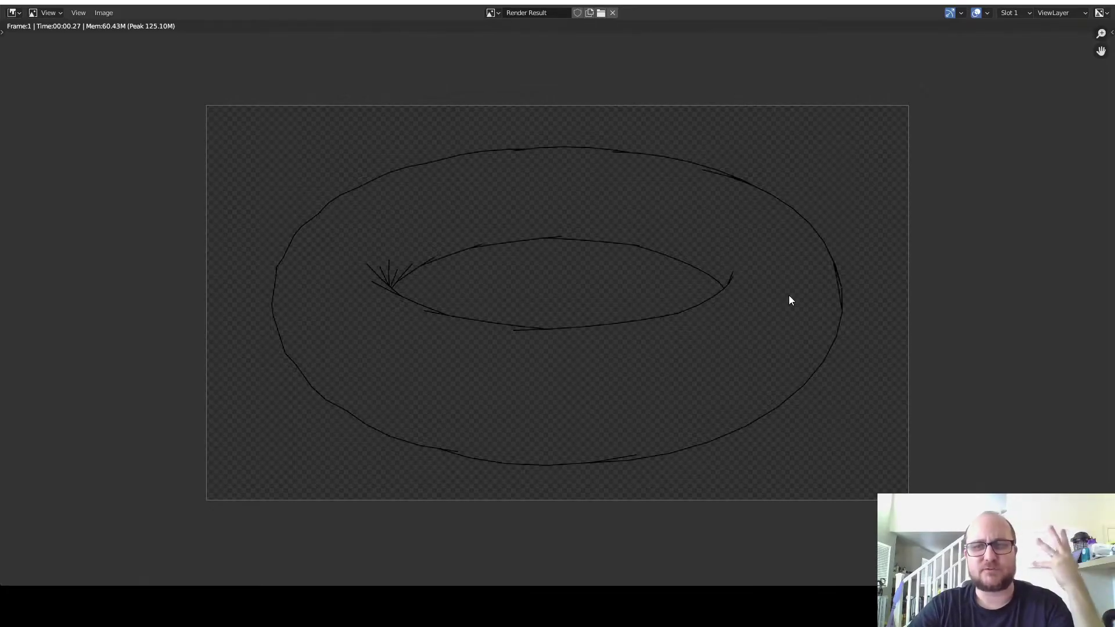
{"action": "left_click", "coordinate": [1095, 4]}
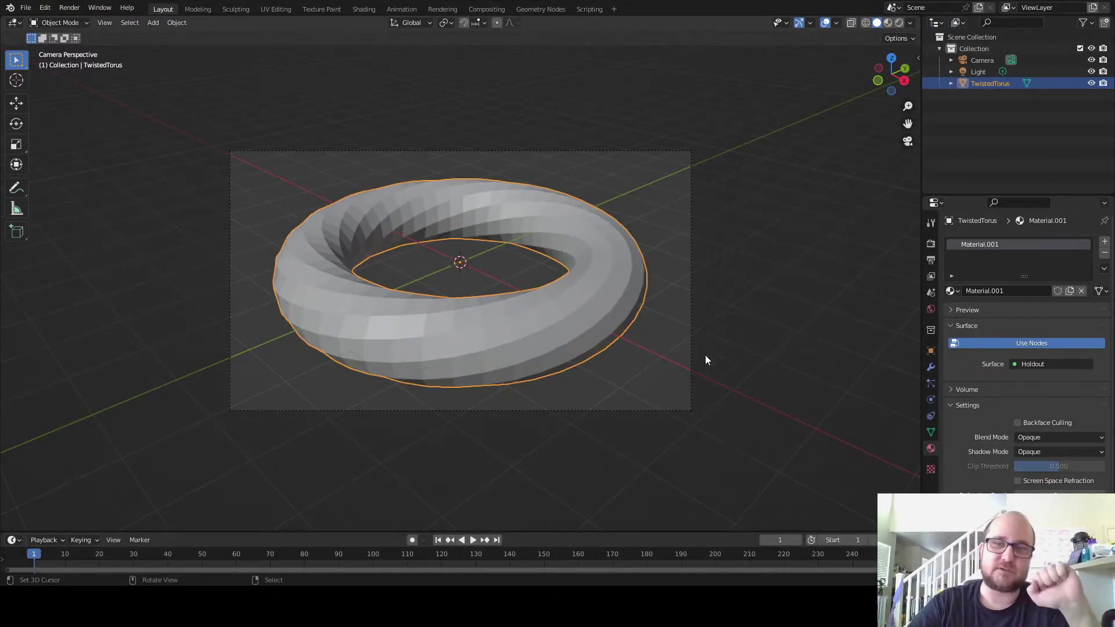
Show the torus's Modifier Properties and open the Add Modifier list
{"action": "left_click", "coordinate": [931, 368]}
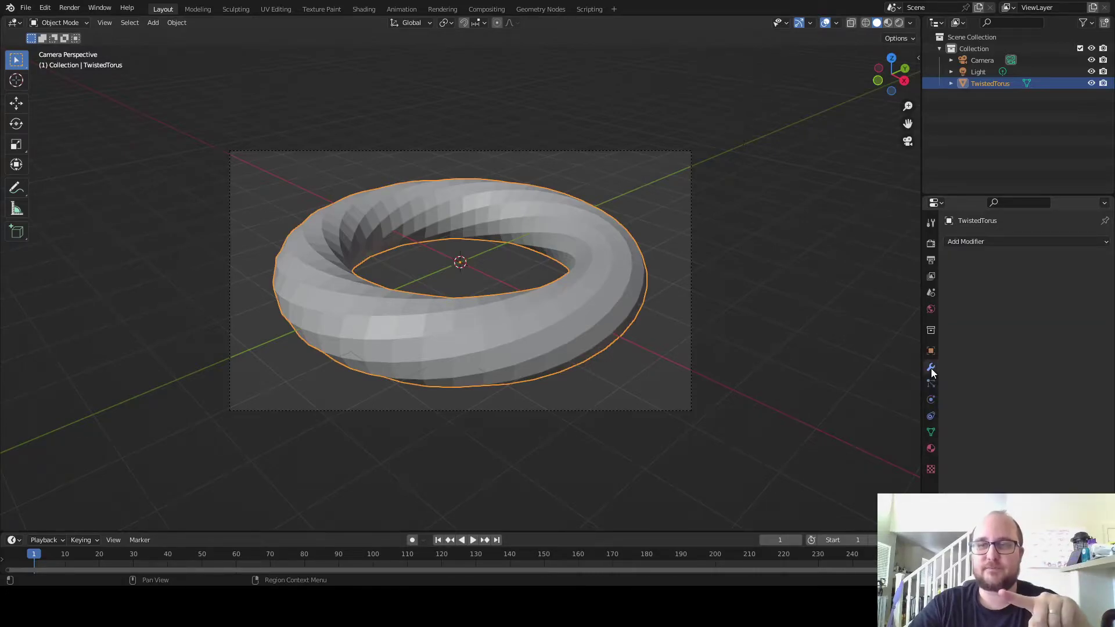
{"action": "left_click", "coordinate": [992, 242]}
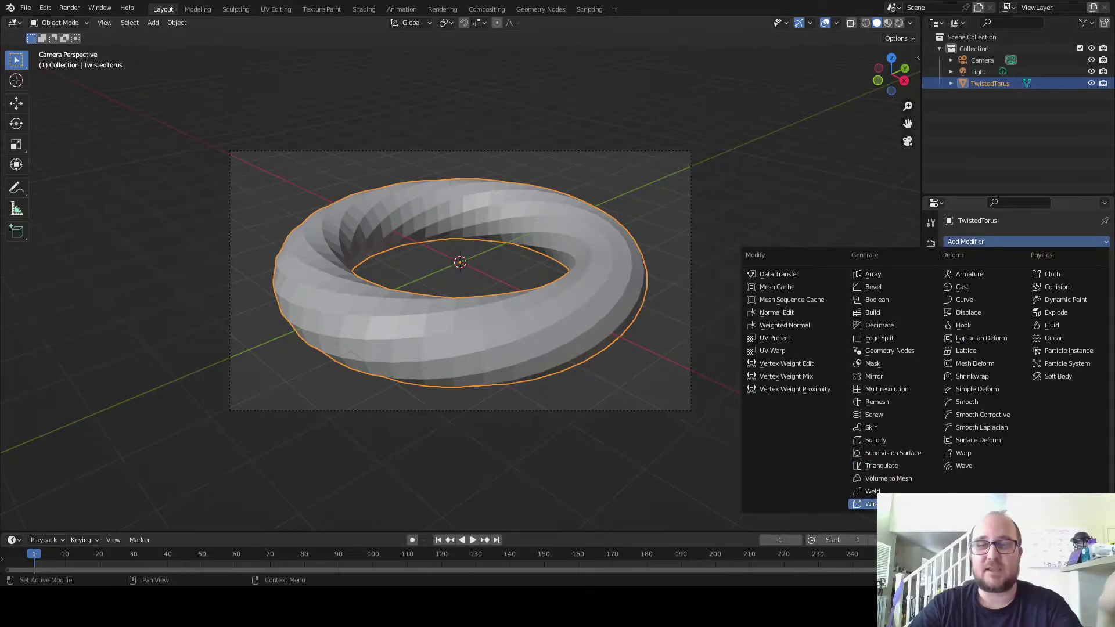
Add a Wireframe modifier (0.02 m thickness), inspect the lattice, and reselect the torus
{"action": "left_click", "coordinate": [867, 504]}
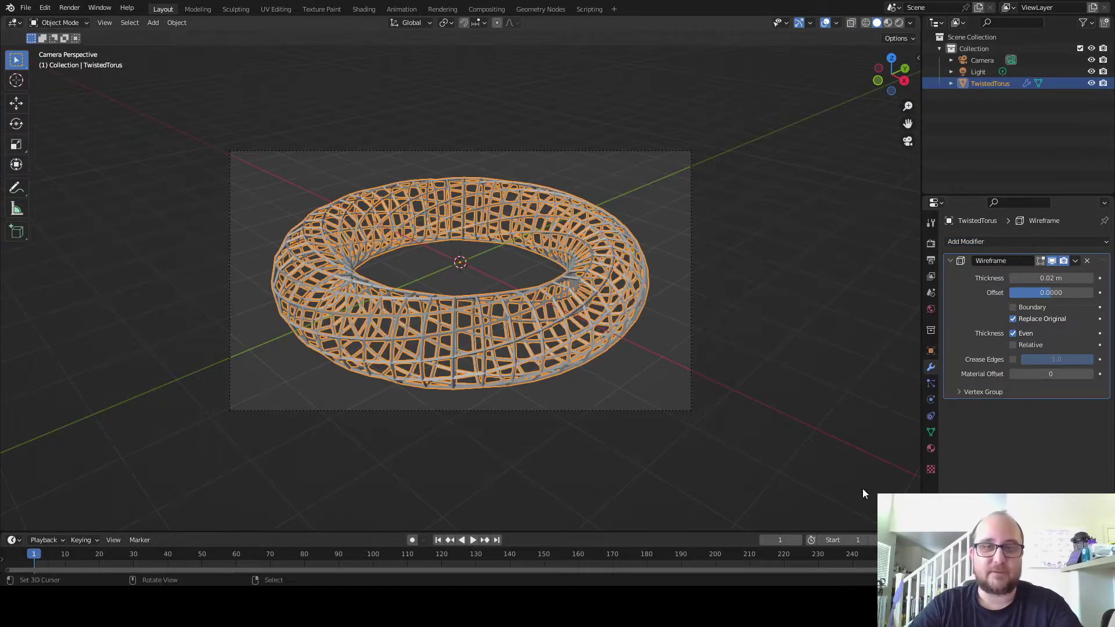
{"action": "scroll", "coordinate": [511, 398], "scroll_direction": "up", "scroll_amount": 5}
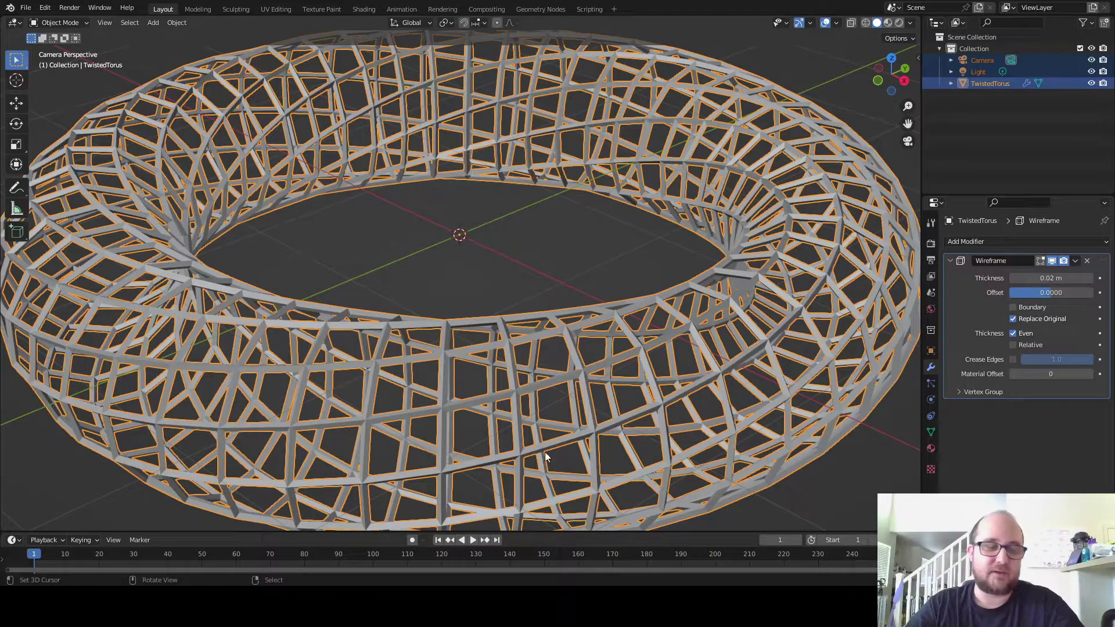
{"action": "scroll", "coordinate": [629, 382], "scroll_direction": "down", "scroll_amount": 3}
{"action": "key", "text": "alt+a"}
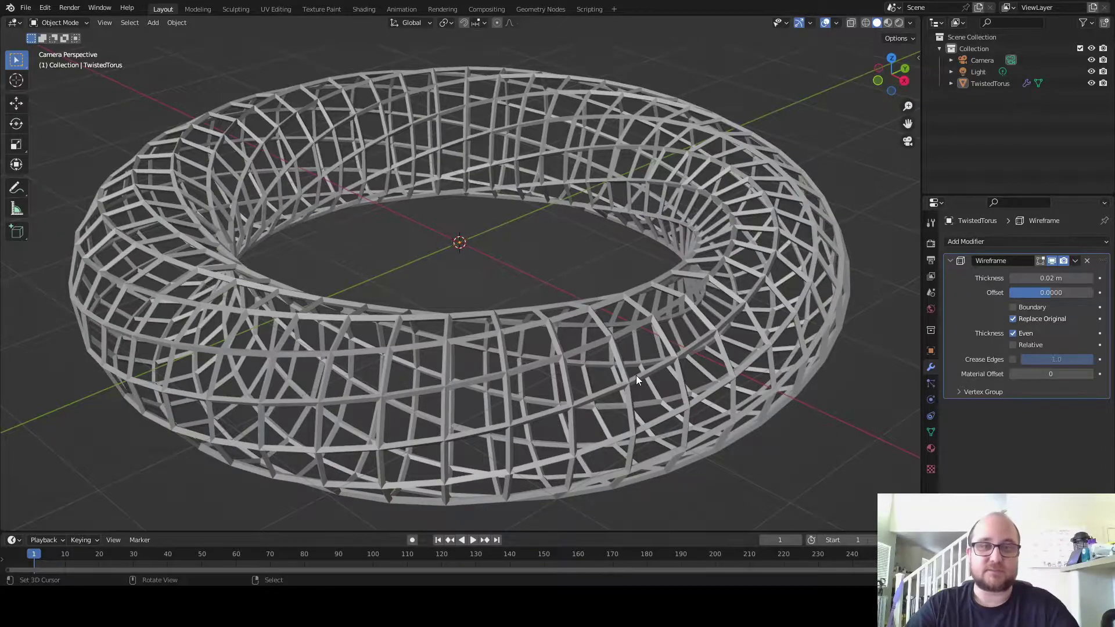
{"action": "left_click", "coordinate": [494, 448]}
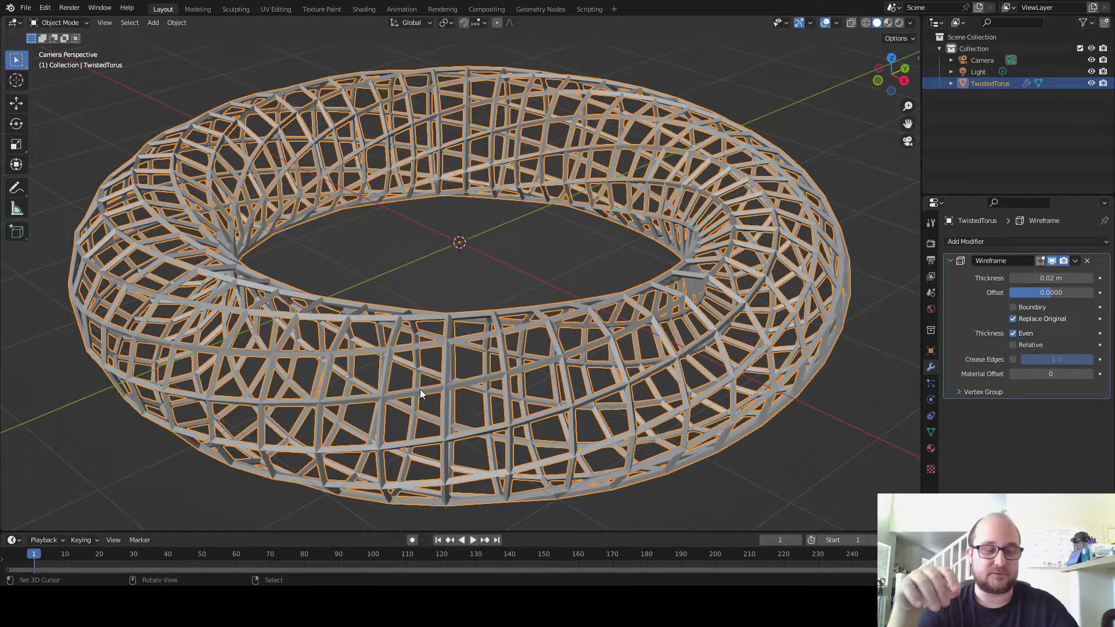
Duplicate the wireframe torus in place over the original and set the copy's wireframe Offset to 1.0
{"action": "key", "text": "shift+d"}
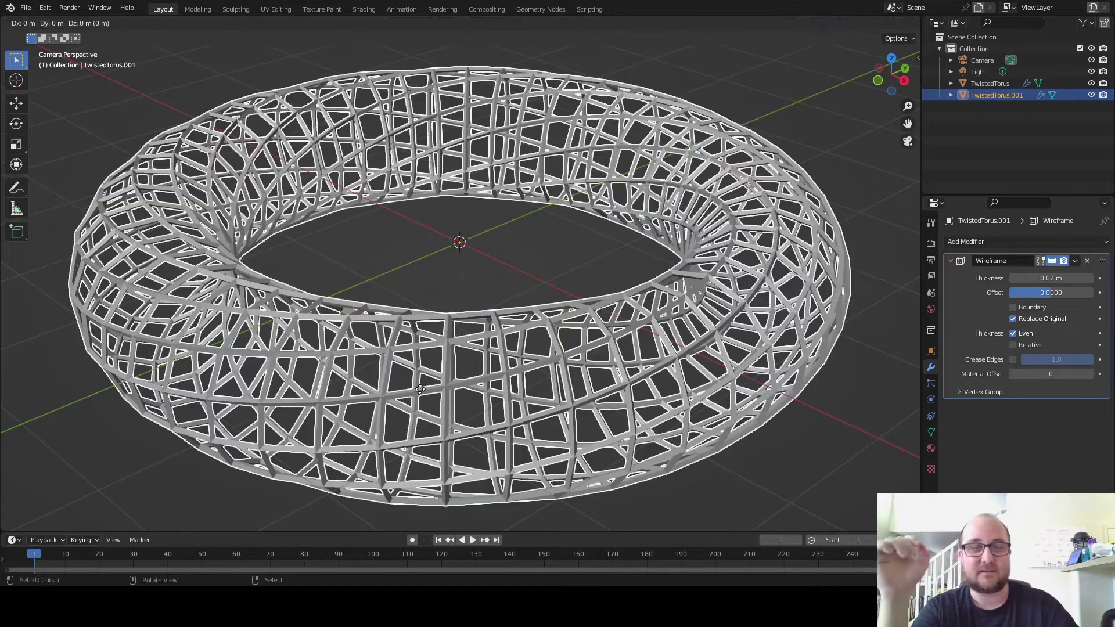
{"action": "right_click", "coordinate": [420, 389]}
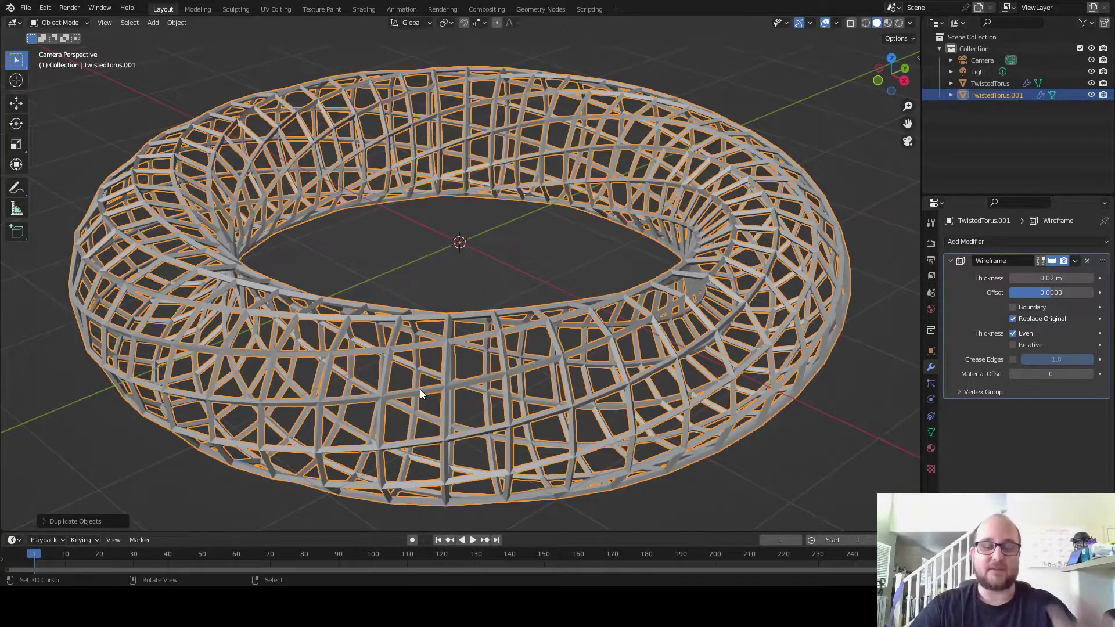
{"action": "key", "text": "g"}
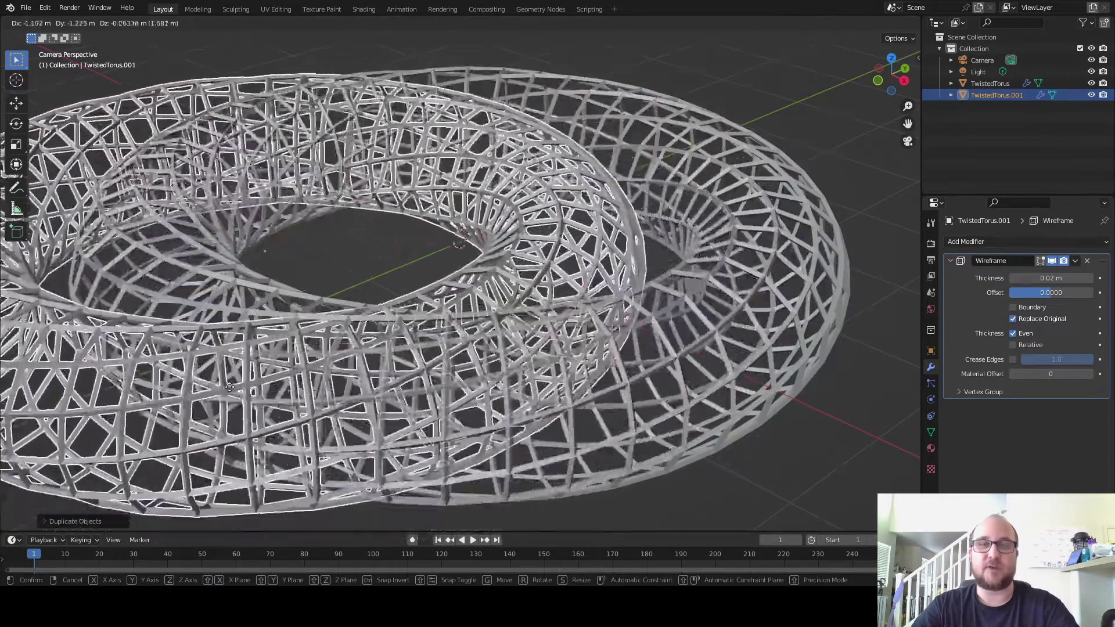
{"action": "right_click", "coordinate": [755, 278]}
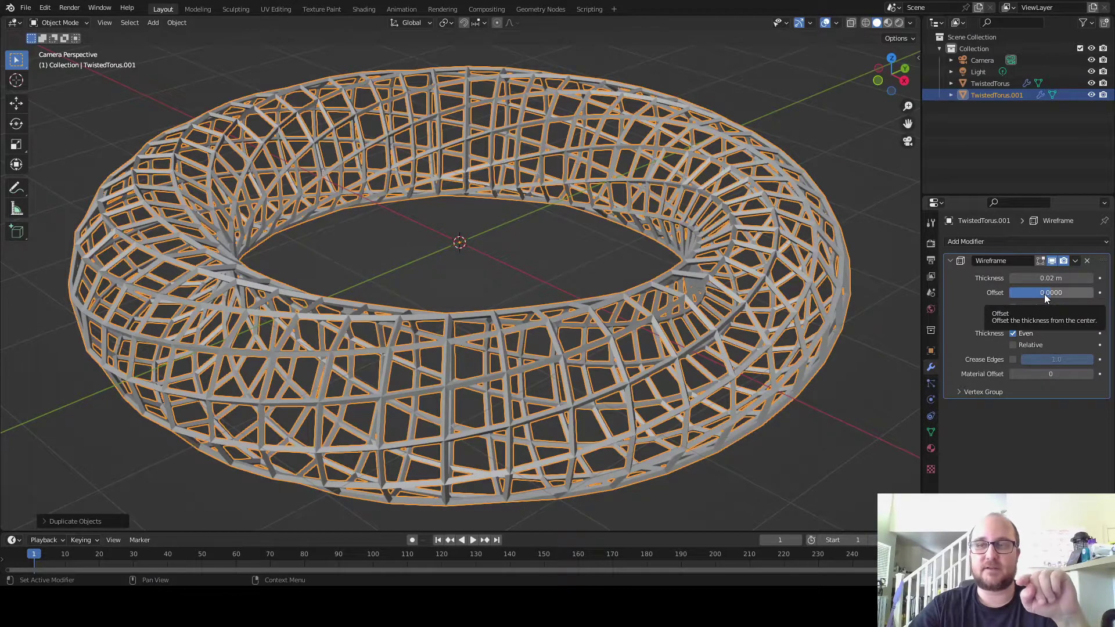
{"action": "left_click_drag", "start_coordinate": [1051, 293], "coordinate": [1092, 293]}
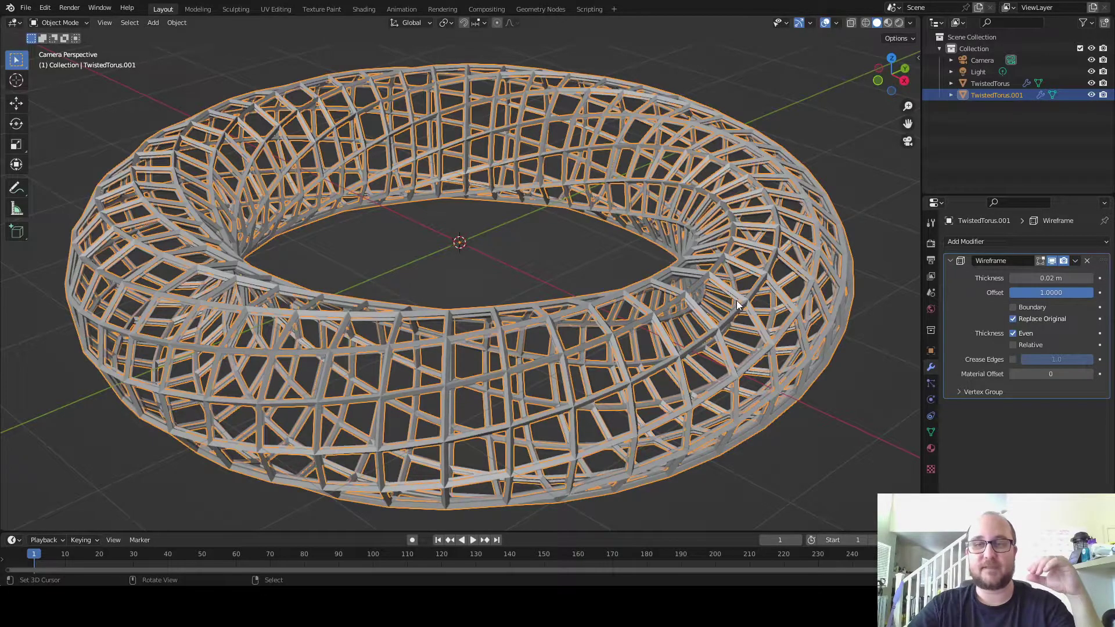
Remove the original torus's Wireframe modifier and set the copy's wireframe Offset to -0.1565
{"action": "left_click", "coordinate": [684, 347]}
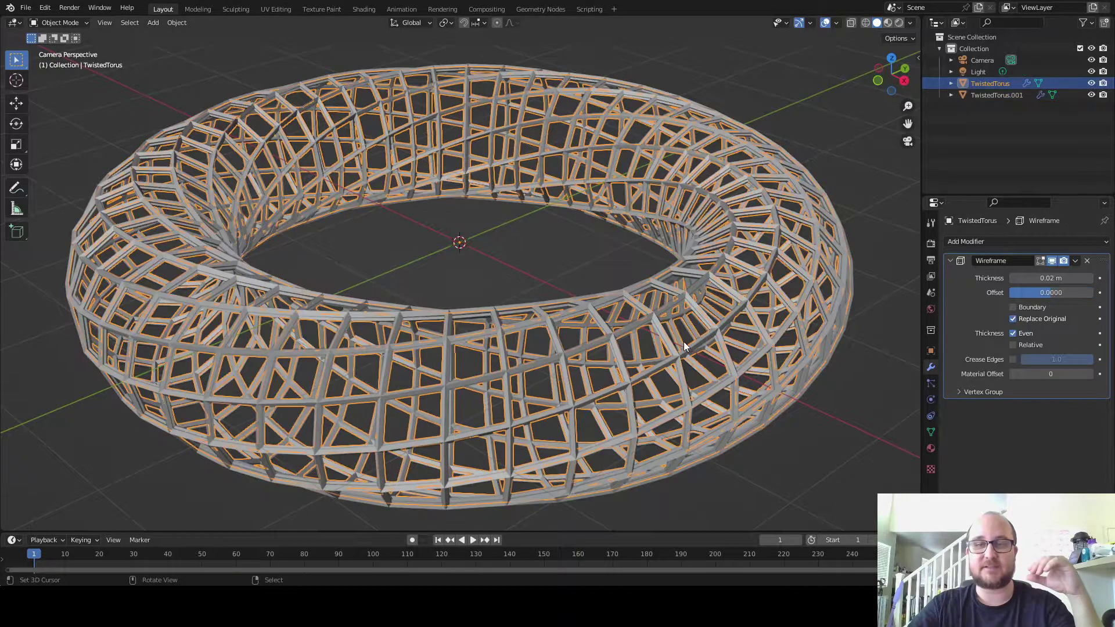
{"action": "left_click", "coordinate": [1087, 260]}
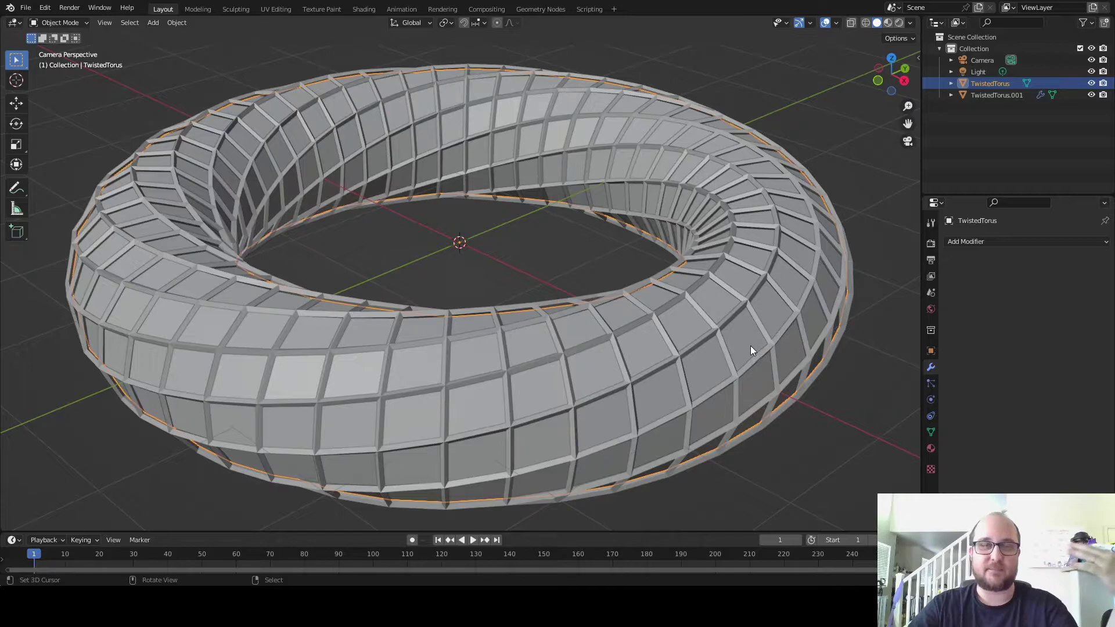
{"action": "left_click", "coordinate": [720, 326]}
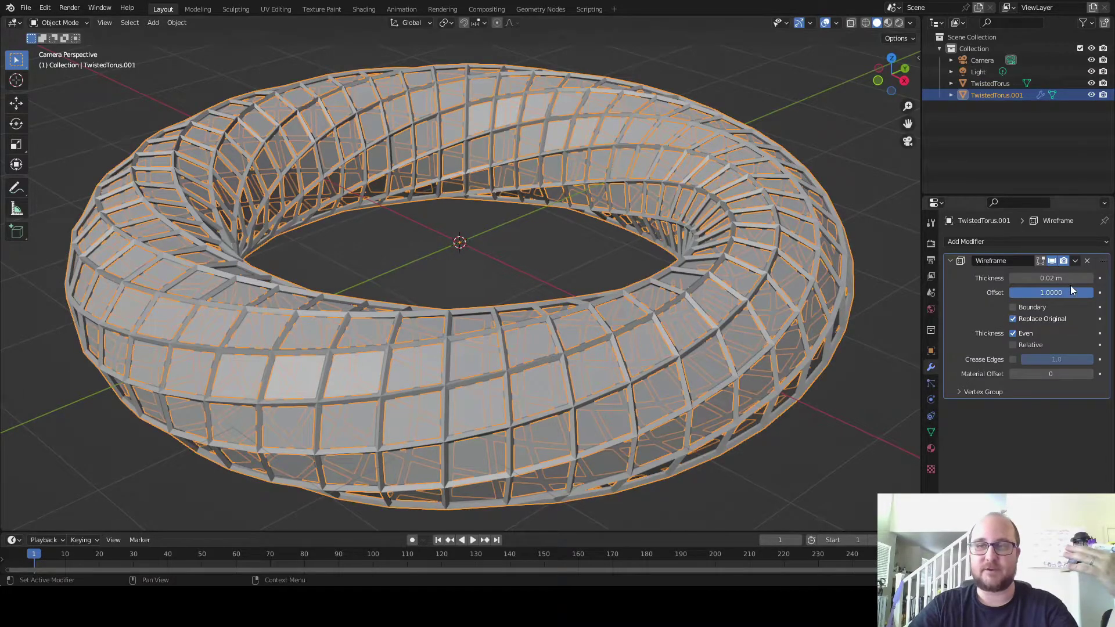
{"action": "left_click_drag", "start_coordinate": [1071, 287], "coordinate": [1018, 288]}
{"action": "left_click", "coordinate": [841, 362]}
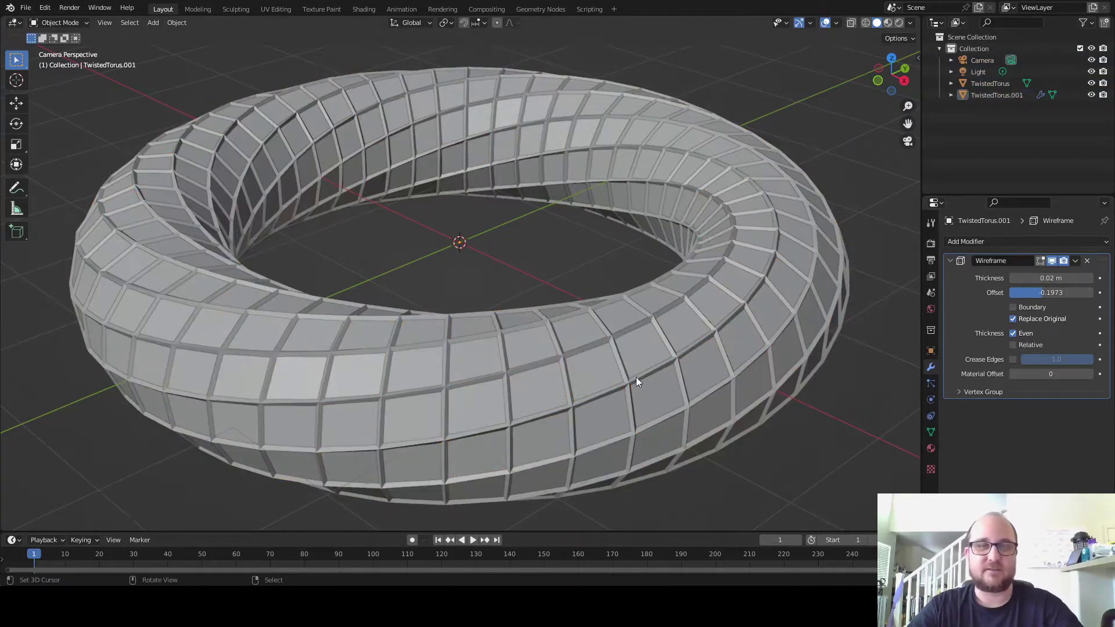
{"action": "left_click", "coordinate": [391, 350]}
{"action": "mouse_move", "coordinate": [1046, 293]}
{"action": "left_mouse_down"}
{"action": "mouse_move", "coordinate": [1024, 293]}
{"action": "mouse_move", "coordinate": [1090, 292]}
{"action": "mouse_move", "coordinate": [1034, 292]}
{"action": "mouse_move", "coordinate": [1045, 292]}
{"action": "left_mouse_up"}
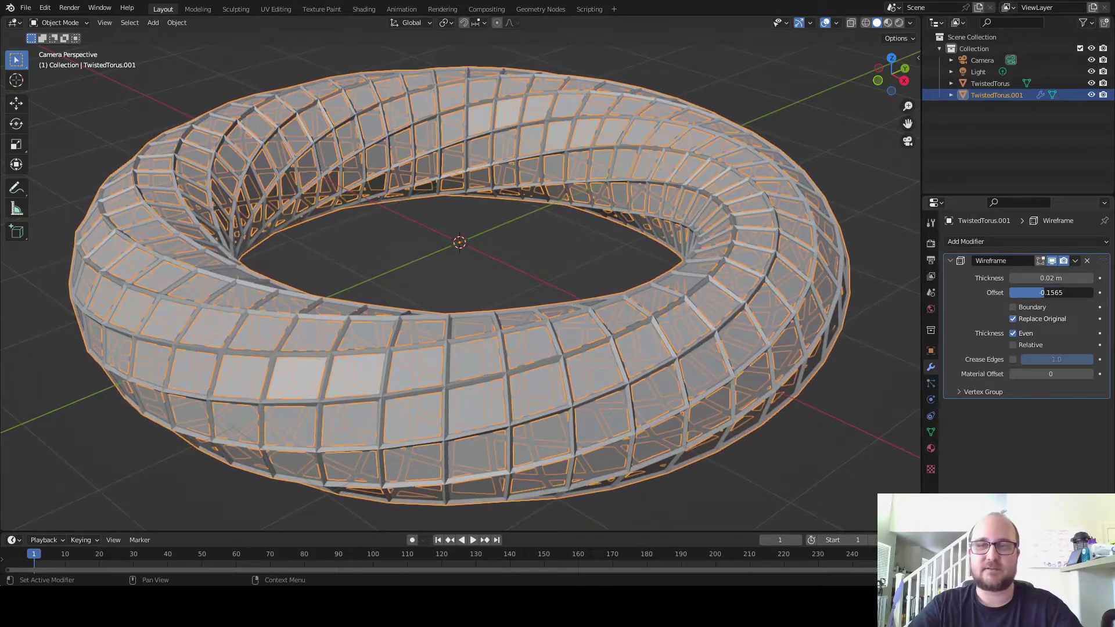
{"action": "left_click", "coordinate": [845, 401]}
Grab the solid original torus to compare, then cancel so it stays in place
{"action": "left_click", "coordinate": [602, 371]}
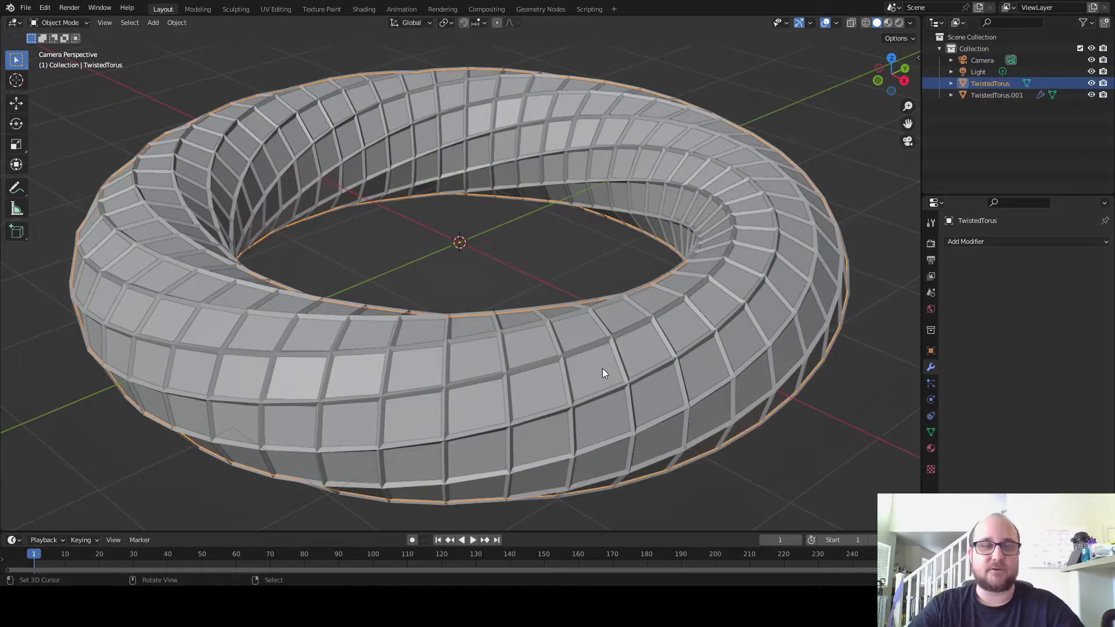
{"action": "key", "text": "g"}
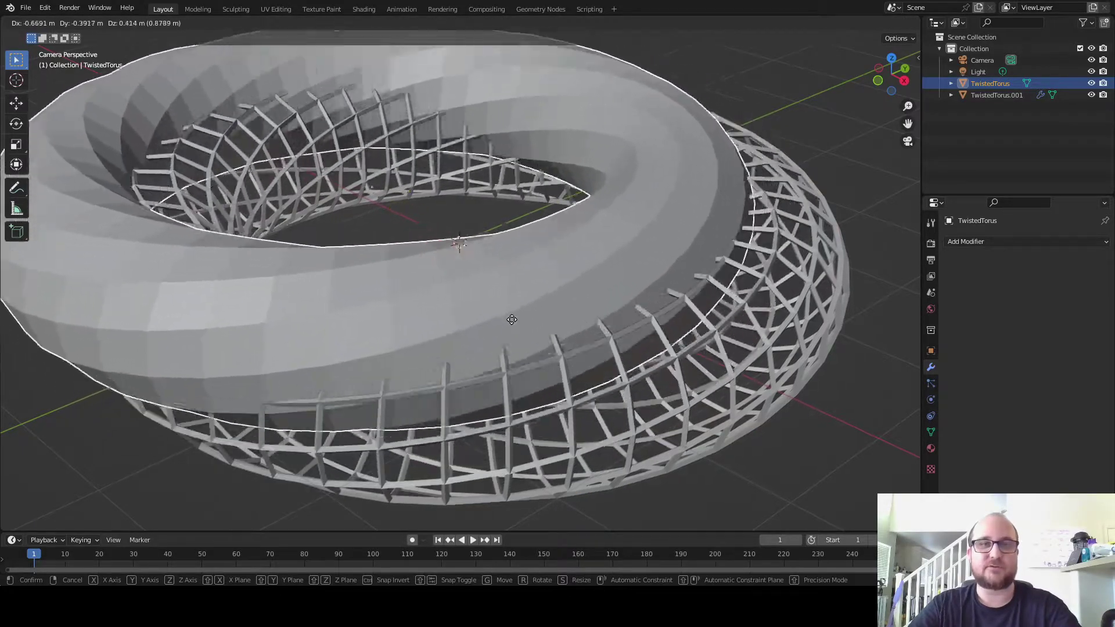
{"action": "right_click", "coordinate": [666, 378]}
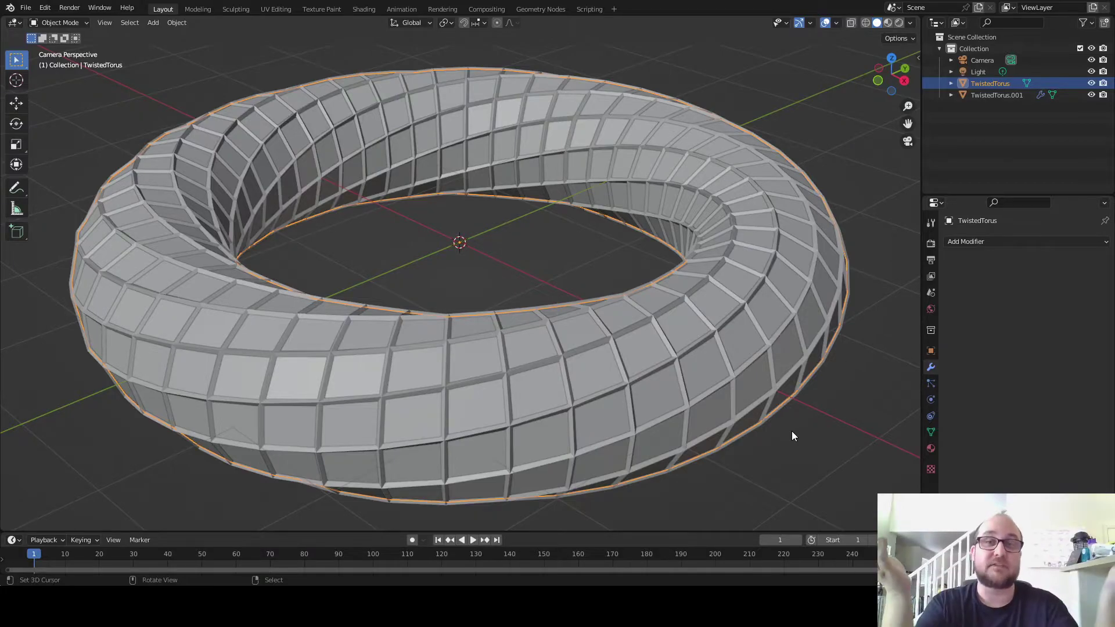
{"action": "key", "text": "F12"}
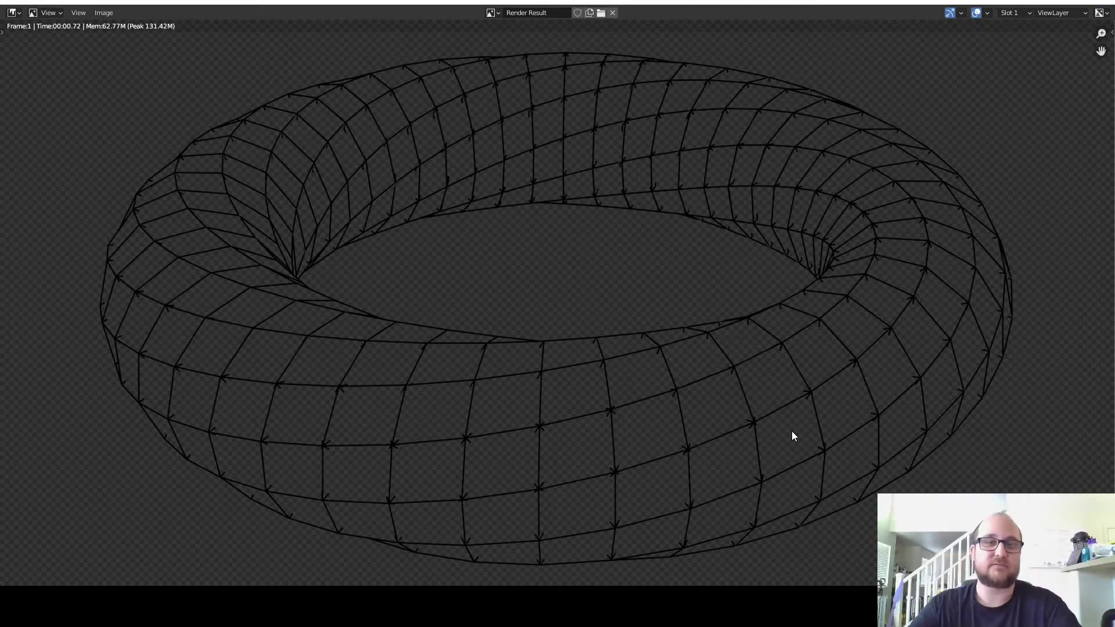
{"action": "key", "text": "Escape"}
Add a Bevel modifier with 0.1 m amount to the wireframe torus copy
{"action": "left_click", "coordinate": [559, 365]}
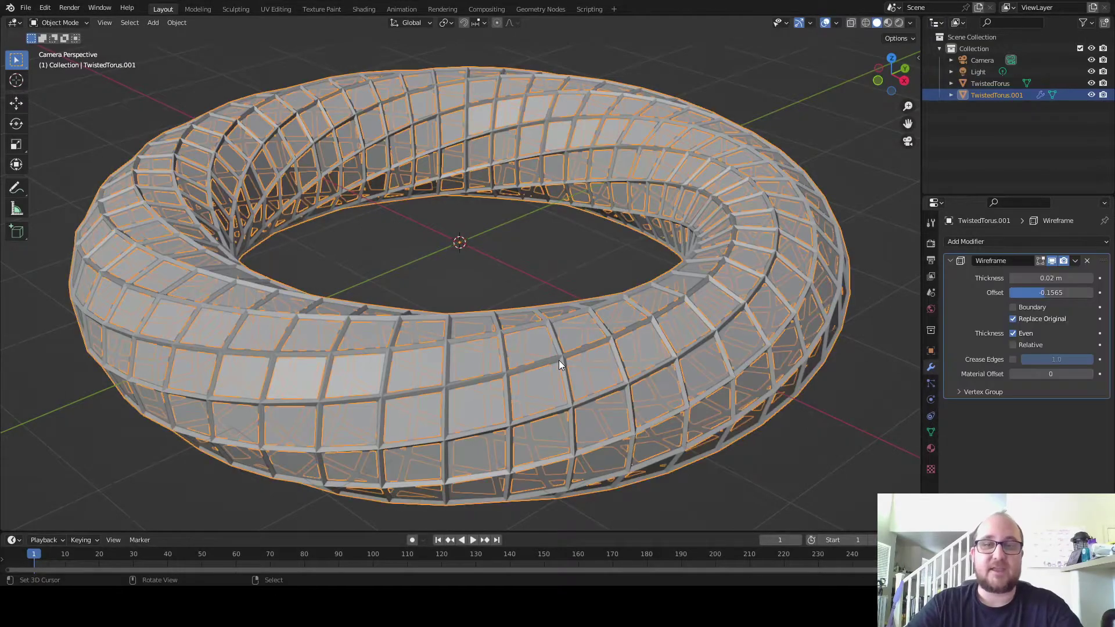
{"action": "left_click", "coordinate": [1009, 242]}
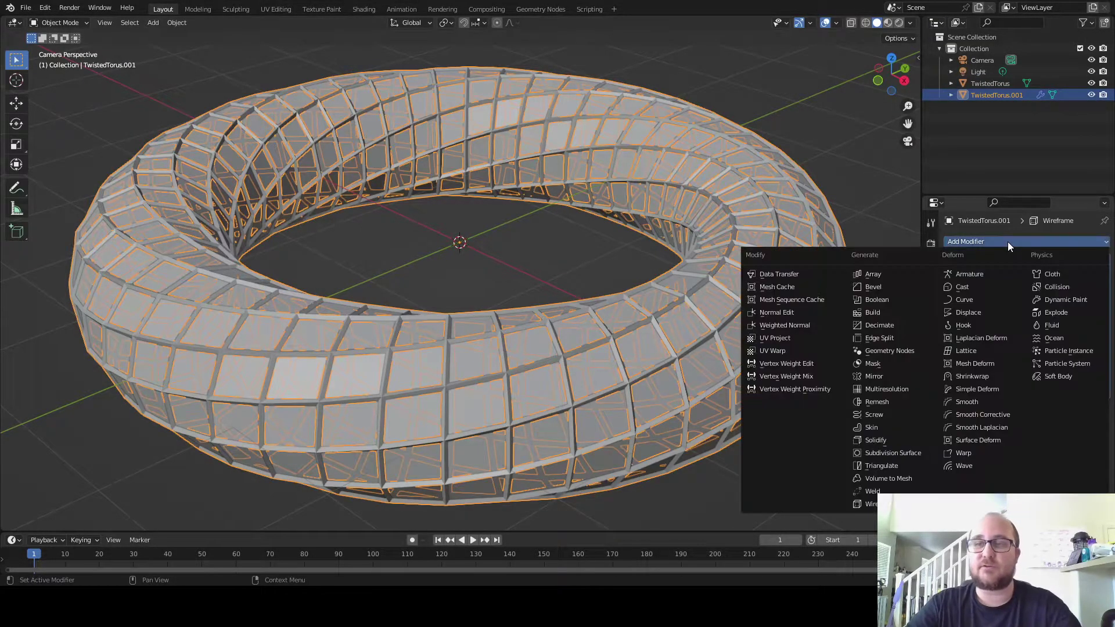
{"action": "left_click", "coordinate": [887, 288]}
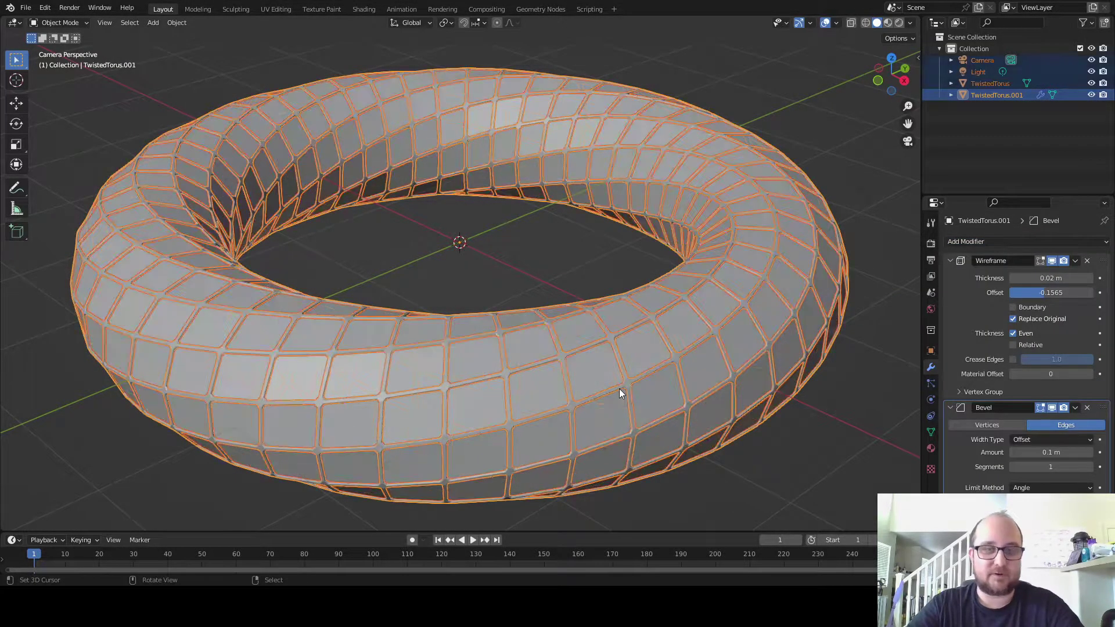
{"action": "scroll", "coordinate": [555, 392], "scroll_direction": "up", "scroll_amount": 5}
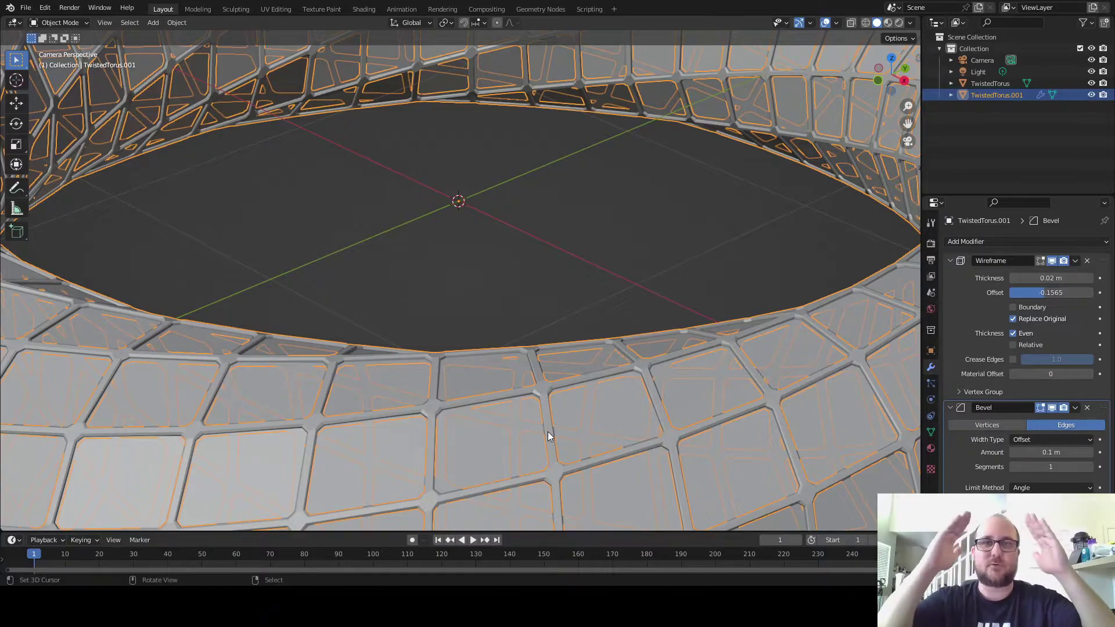
Keep the whole torus framed and render the current frame
{"action": "middle_click_drag", "start_coordinate": [390, 478], "coordinate": [486, 458]}
{"action": "key", "text": "ctrl+z"}
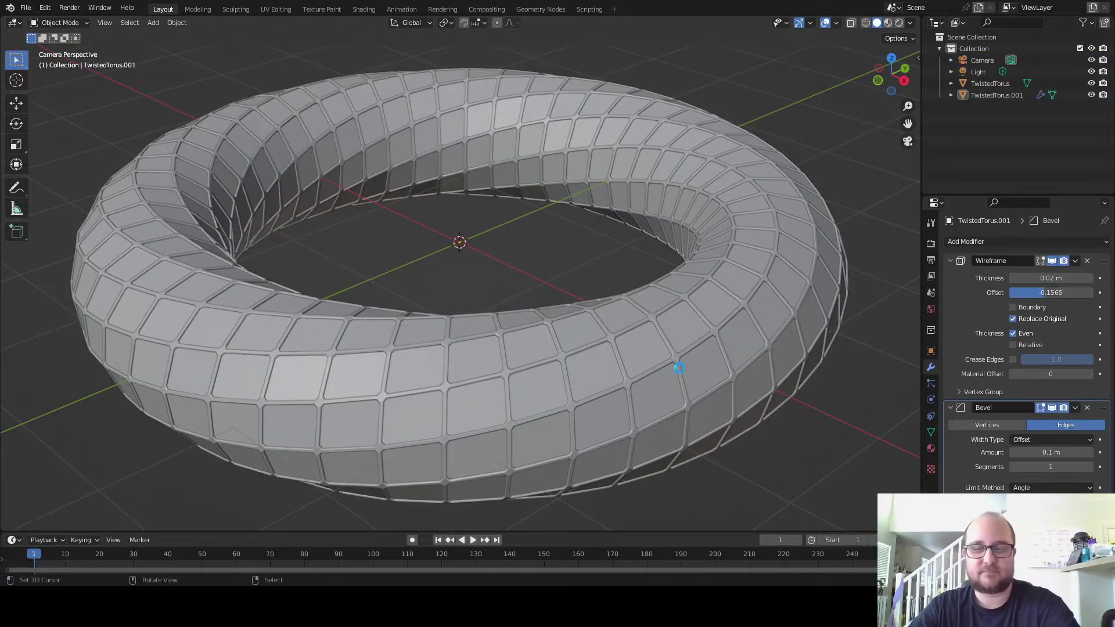
{"action": "key", "text": "F12"}
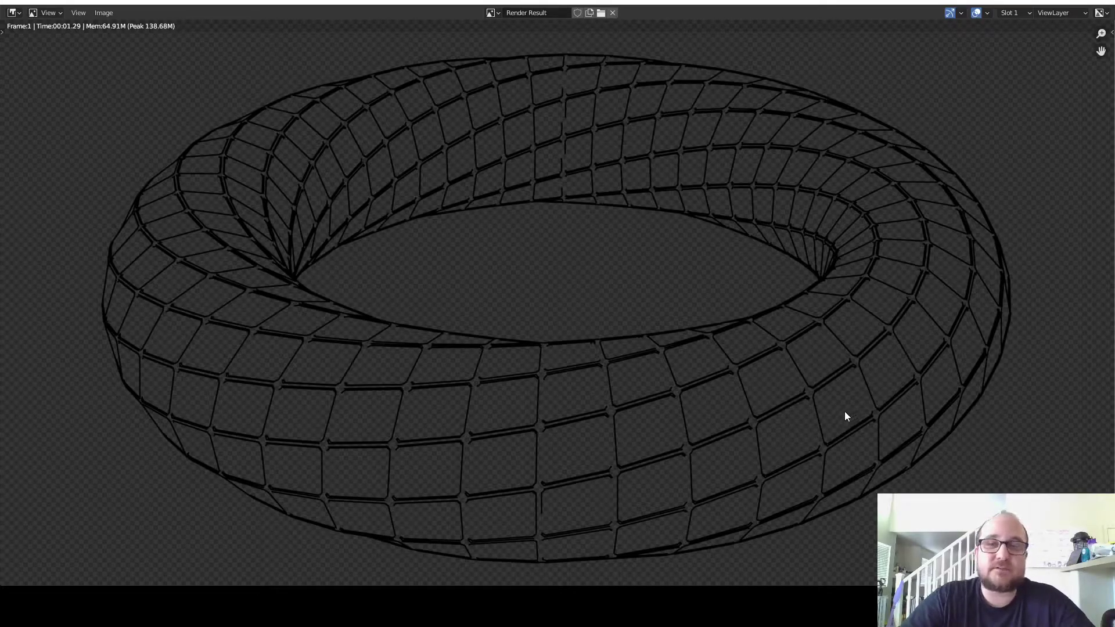
Zoom in and out on the rendered wireframe, recentre it, then close the render window
{"action": "scroll", "coordinate": [547, 326], "scroll_direction": "up", "scroll_amount": 8}
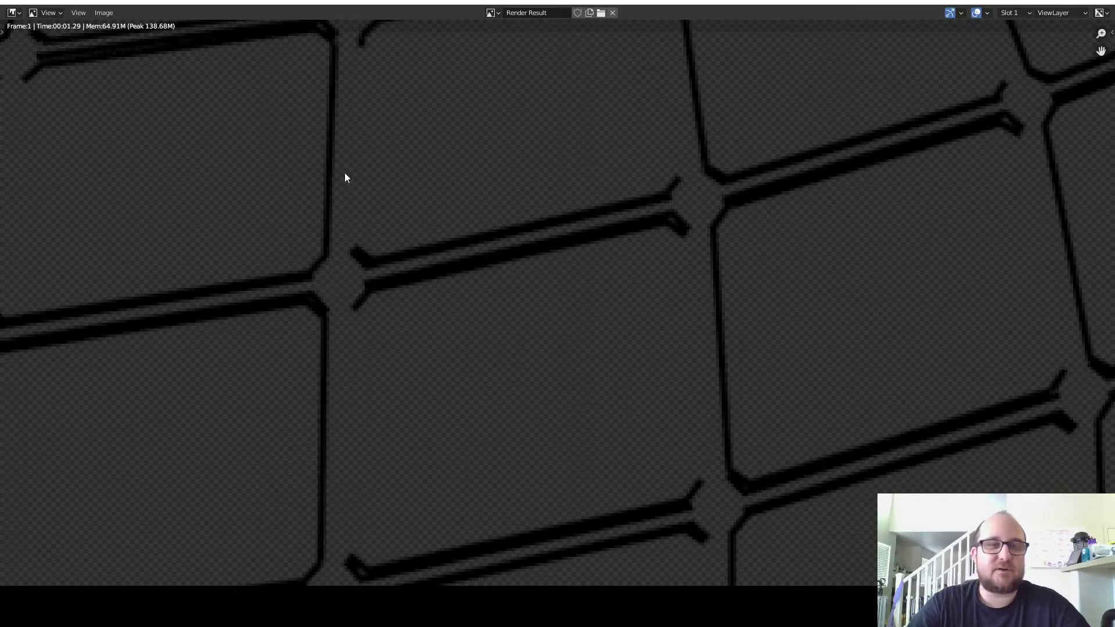
{"action": "scroll", "coordinate": [342, 168], "scroll_direction": "down", "scroll_amount": 8}
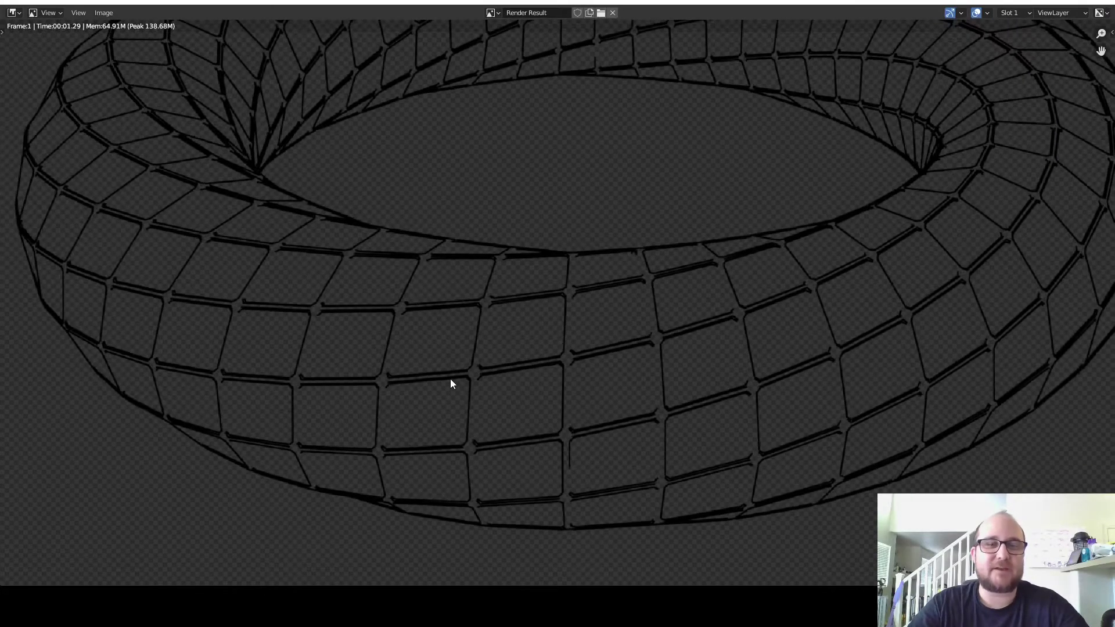
{"action": "key", "text": "Home"}
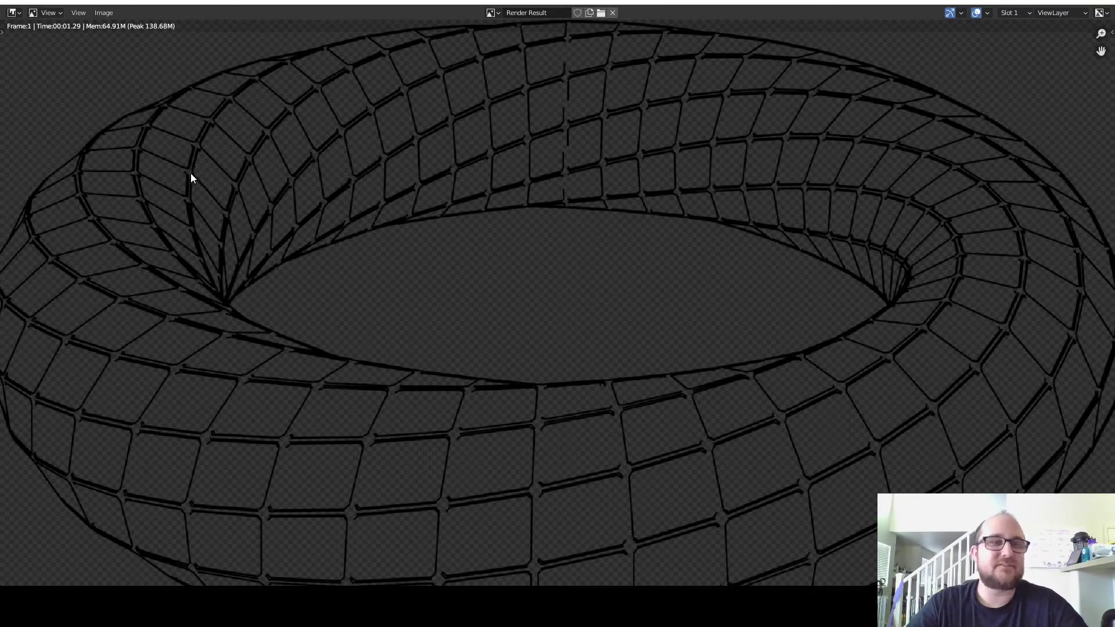
{"action": "key", "text": "Escape"}
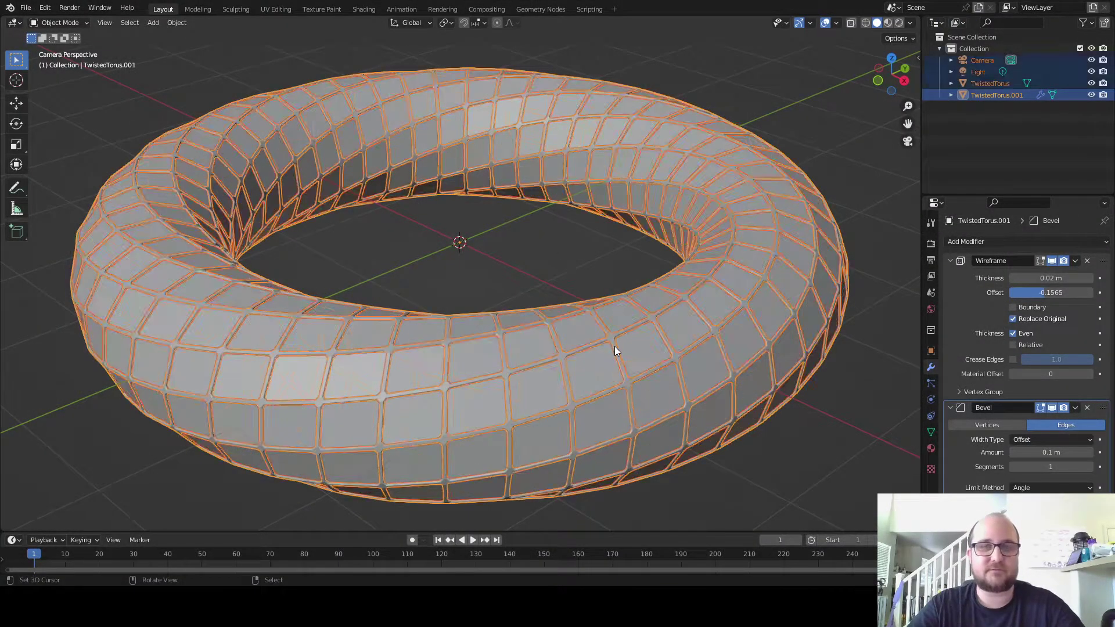
Select and delete the scene's light, then re-render the wireframe torus
{"action": "key", "text": "alt+a"}
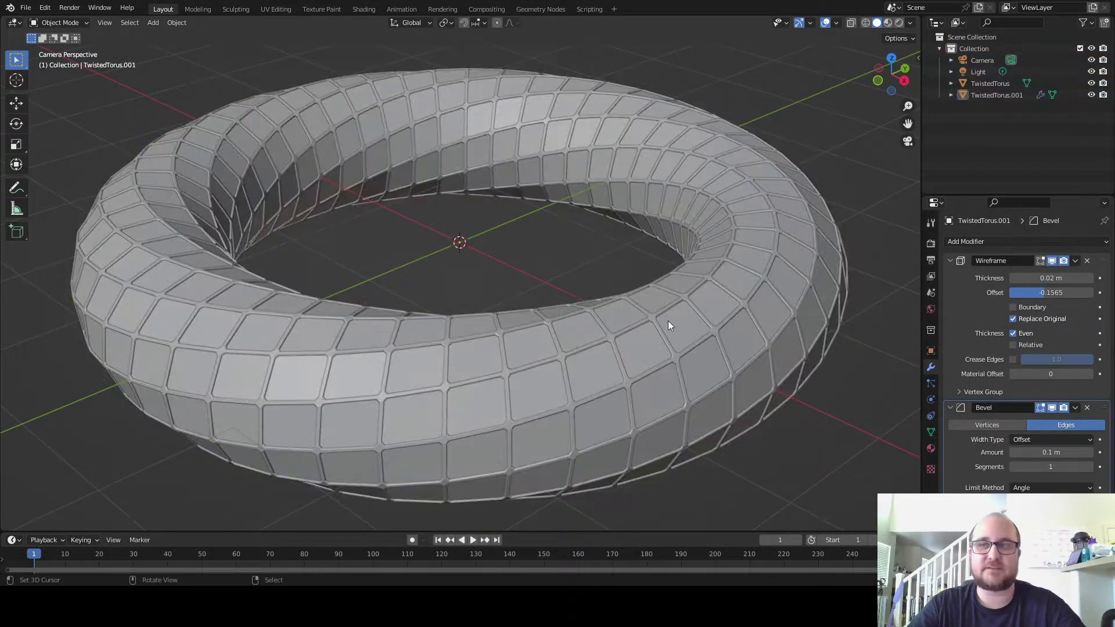
{"action": "left_click", "coordinate": [977, 73]}
{"action": "key", "text": "Home"}
{"action": "scroll", "coordinate": [642, 249], "scroll_direction": "down", "scroll_amount": 5}
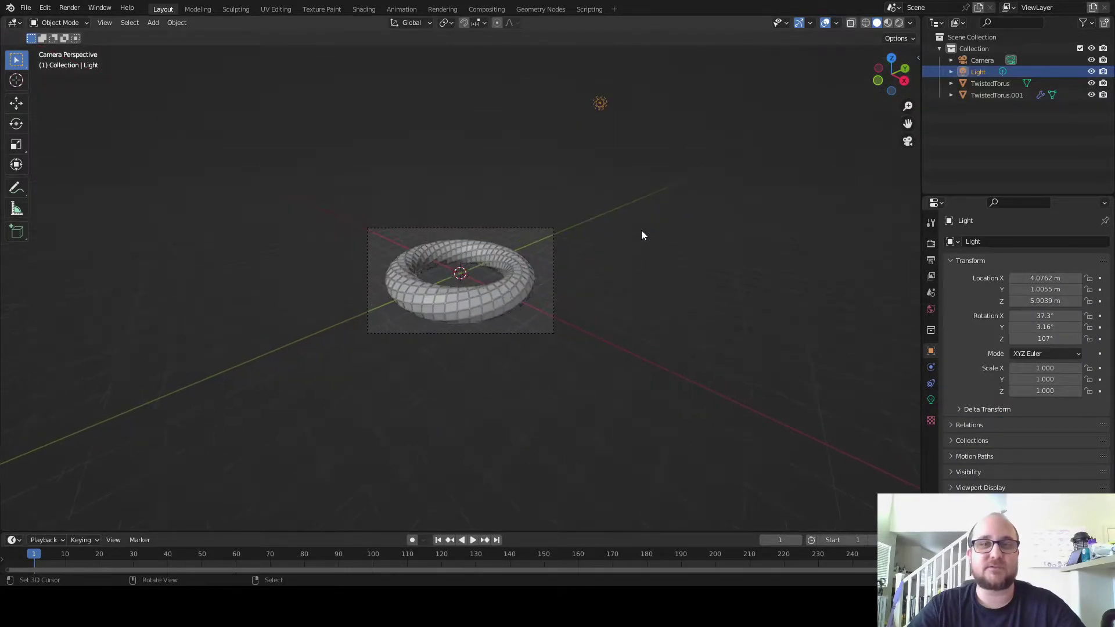
{"action": "middle_click_drag", "start_coordinate": [637, 219], "coordinate": [664, 157]}
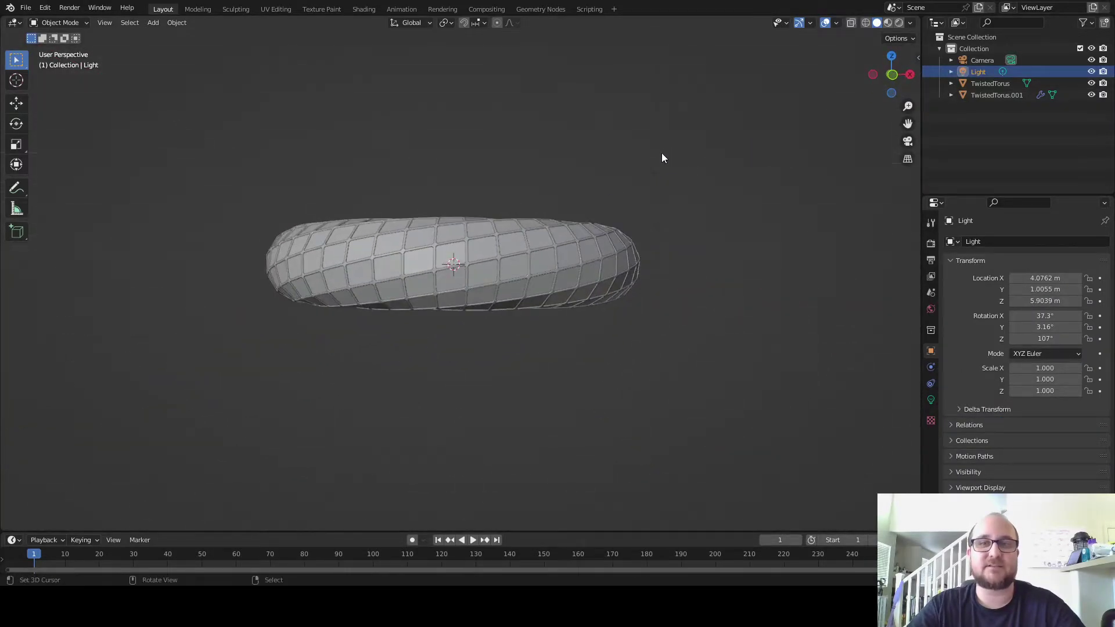
{"action": "scroll", "coordinate": [539, 133], "scroll_direction": "down", "scroll_amount": 5}
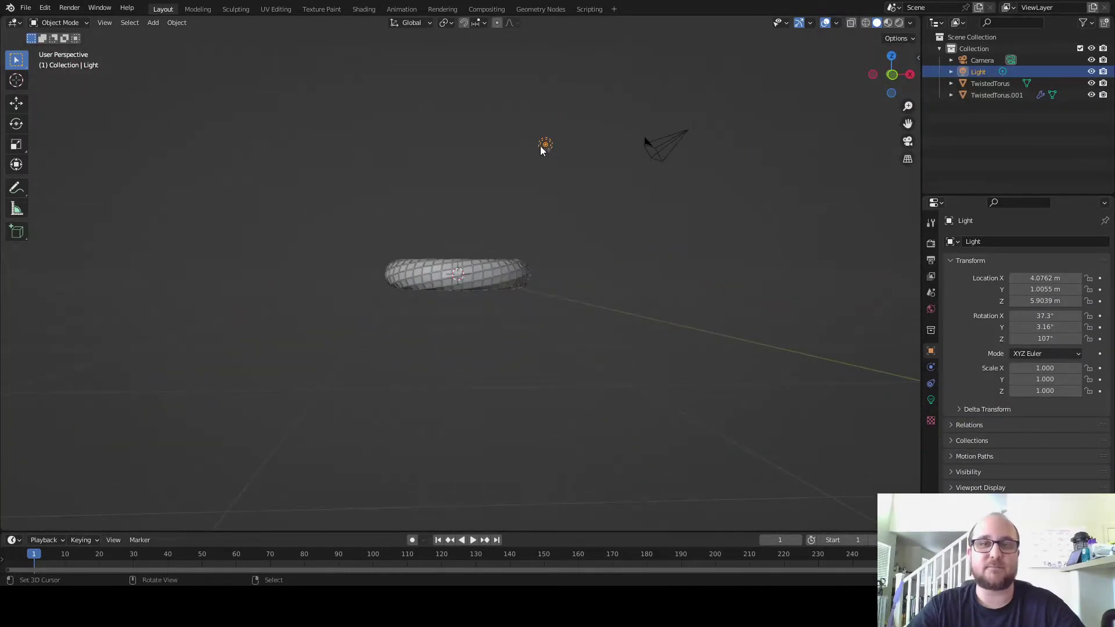
{"action": "key", "text": "Delete"}
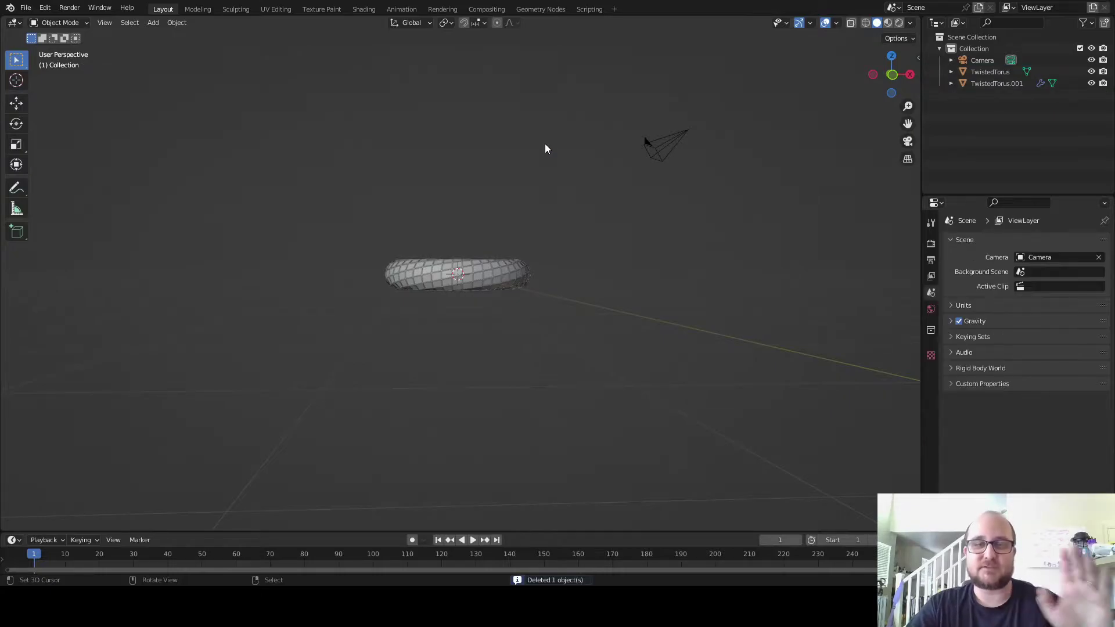
{"action": "key", "text": "F12"}
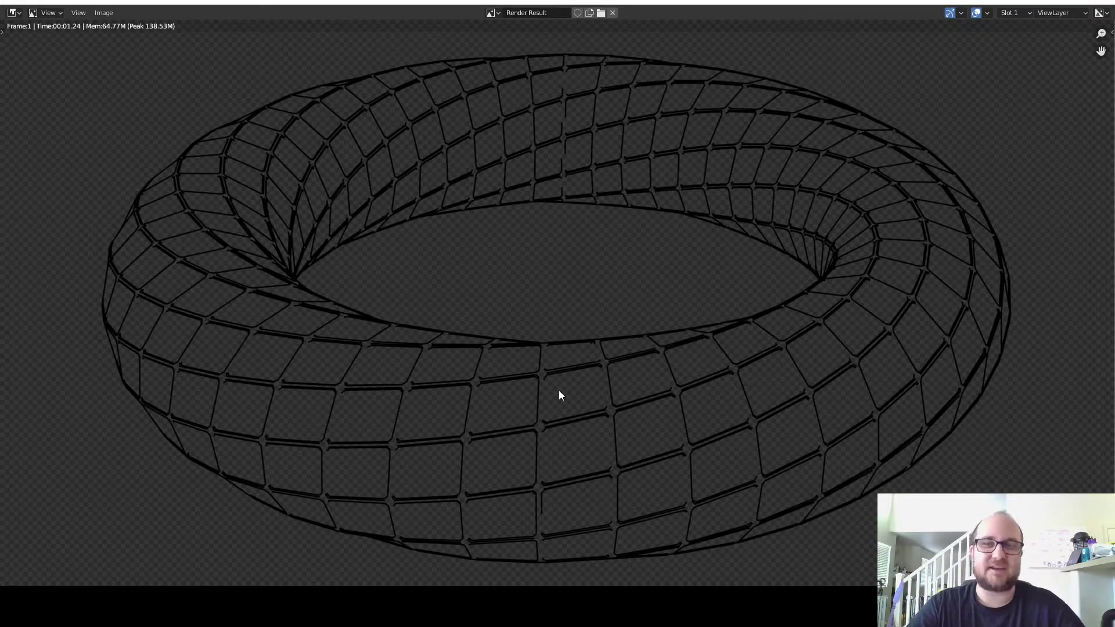
Set the World Strength to 0 and render the frame again
{"action": "key", "text": "Escape"}
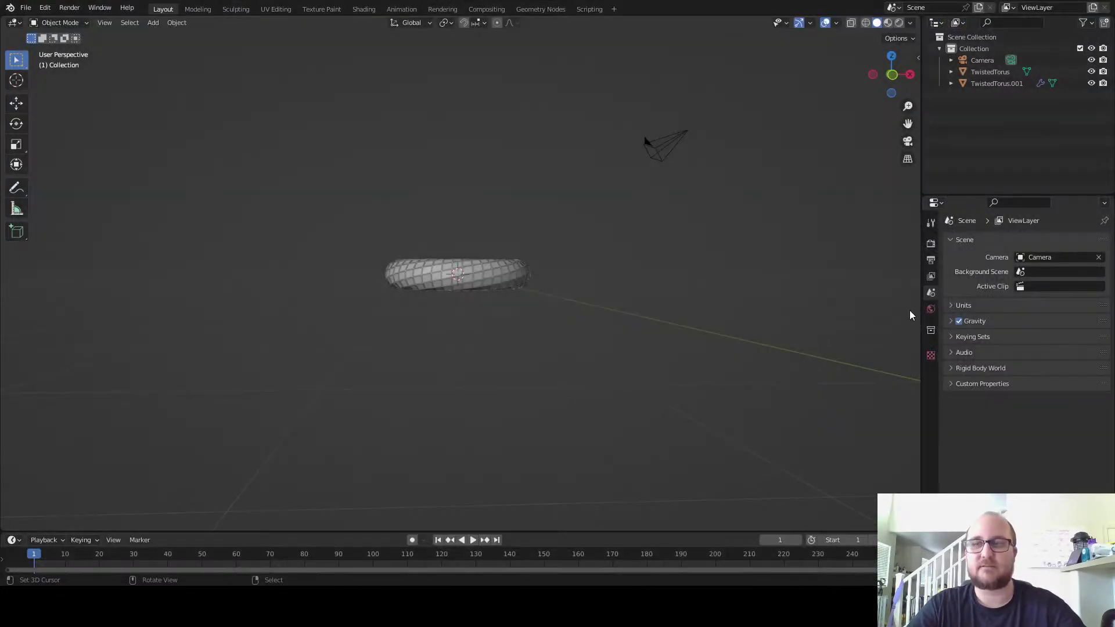
{"action": "left_click", "coordinate": [931, 244]}
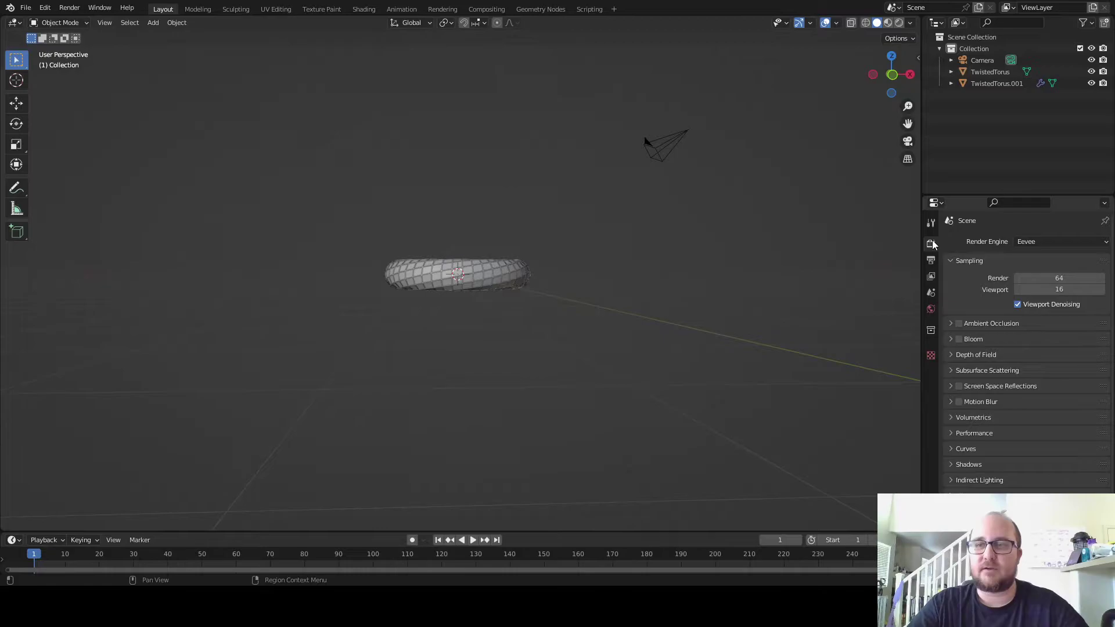
{"action": "left_click", "coordinate": [931, 311]}
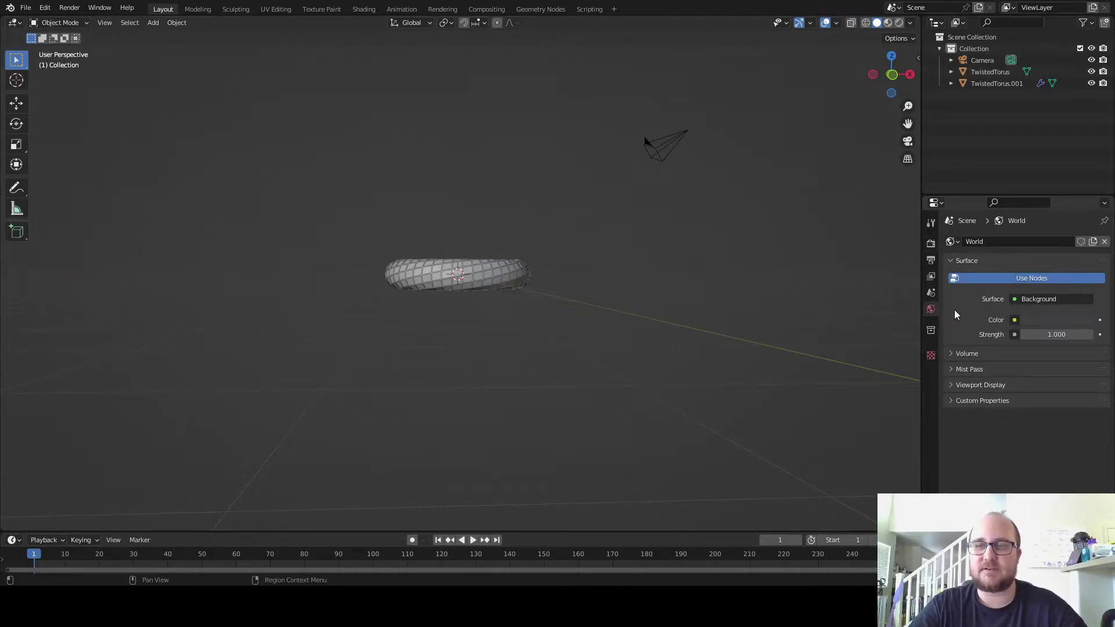
{"action": "left_click_drag", "start_coordinate": [1067, 337], "coordinate": [1028, 337]}
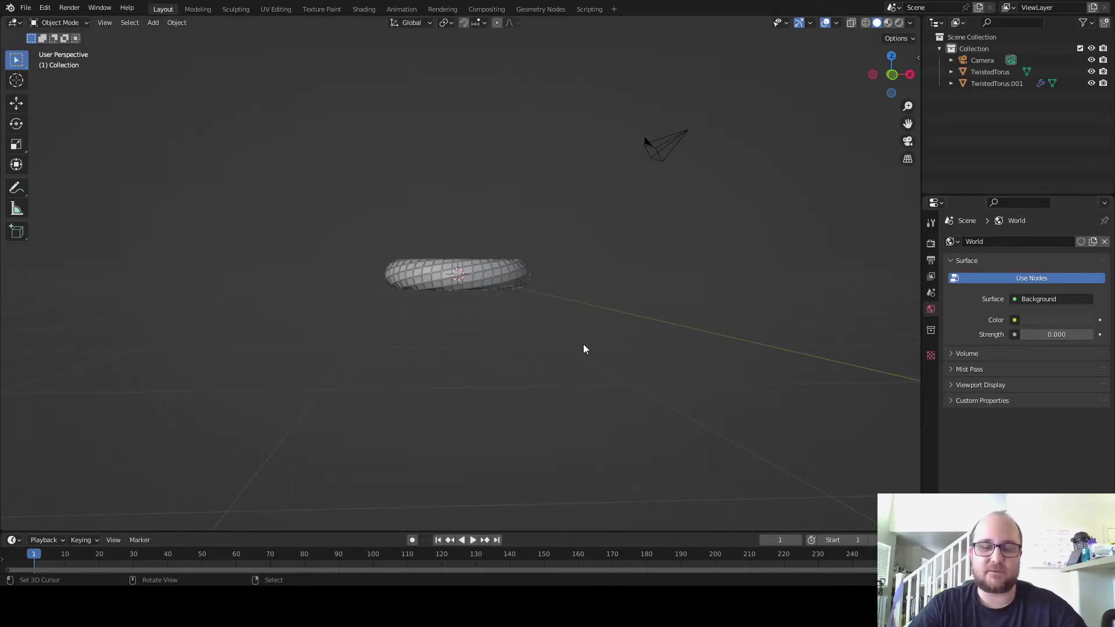
{"action": "key", "text": "F12"}
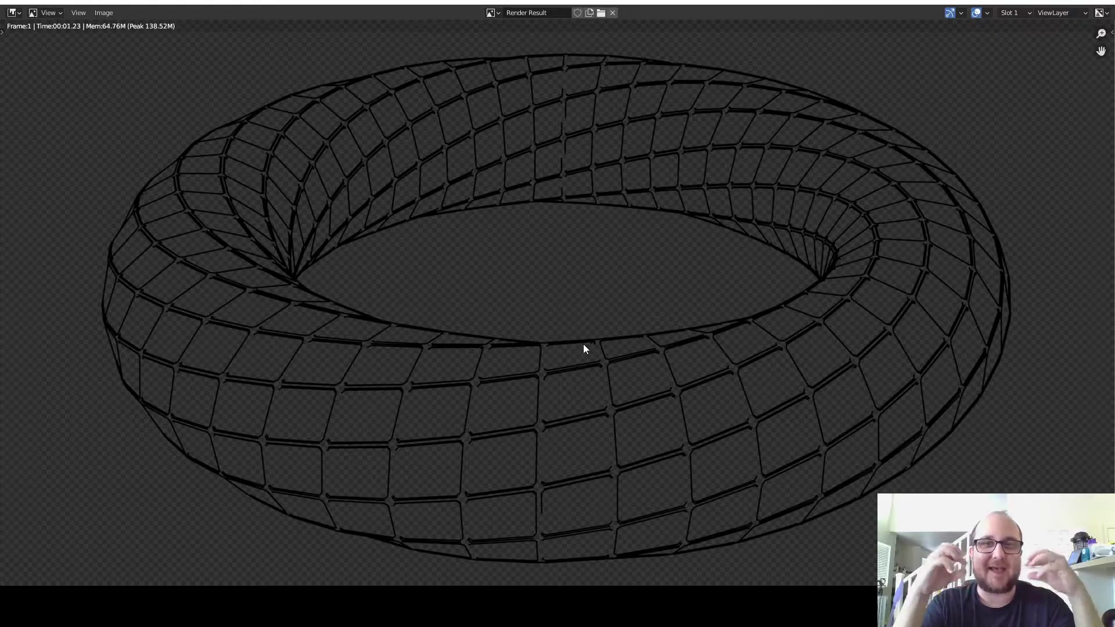
Change the World background colour to black
{"action": "key", "text": "Escape"}
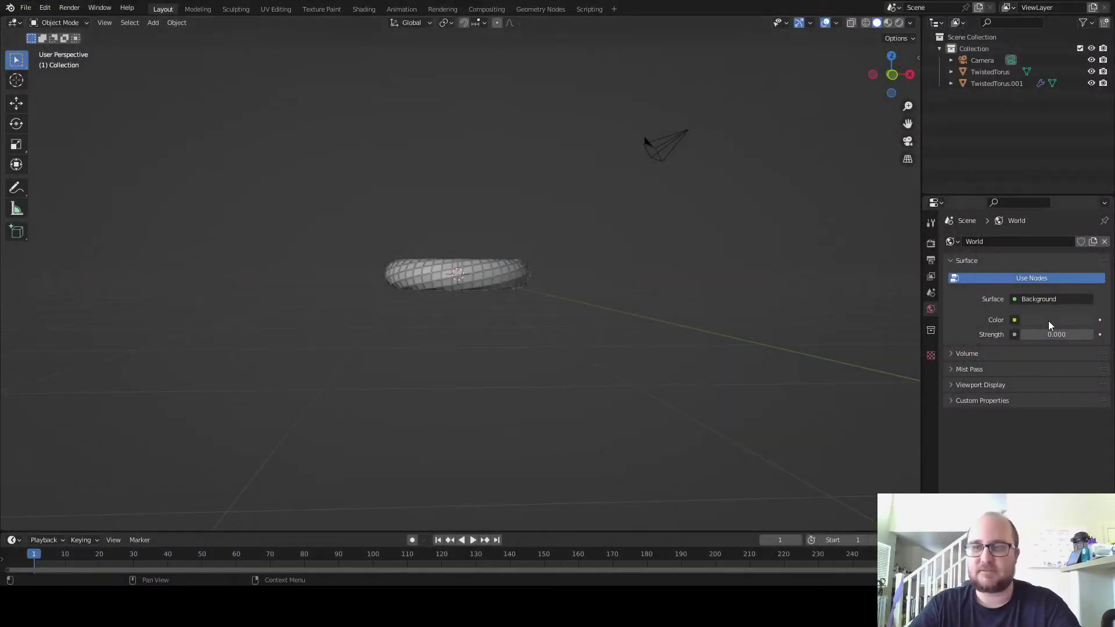
{"action": "left_click", "coordinate": [1052, 321]}
{"action": "left_click_drag", "start_coordinate": [1084, 218], "coordinate": [1084, 238]}
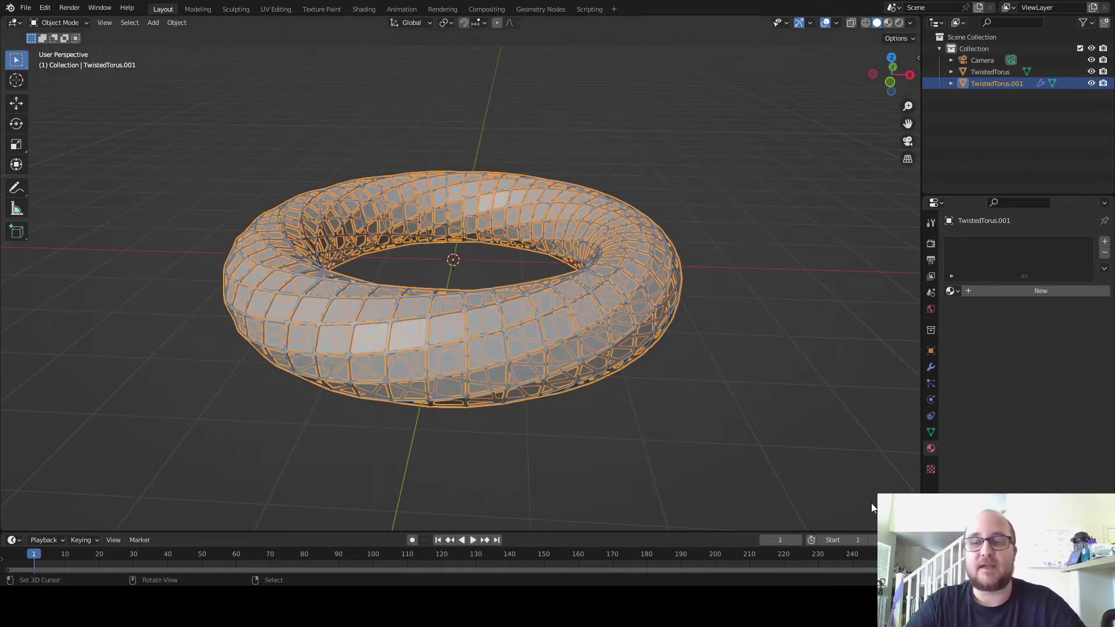
Assign the existing Material.001 to the wireframe torus copy
{"action": "left_click", "coordinate": [953, 291]}
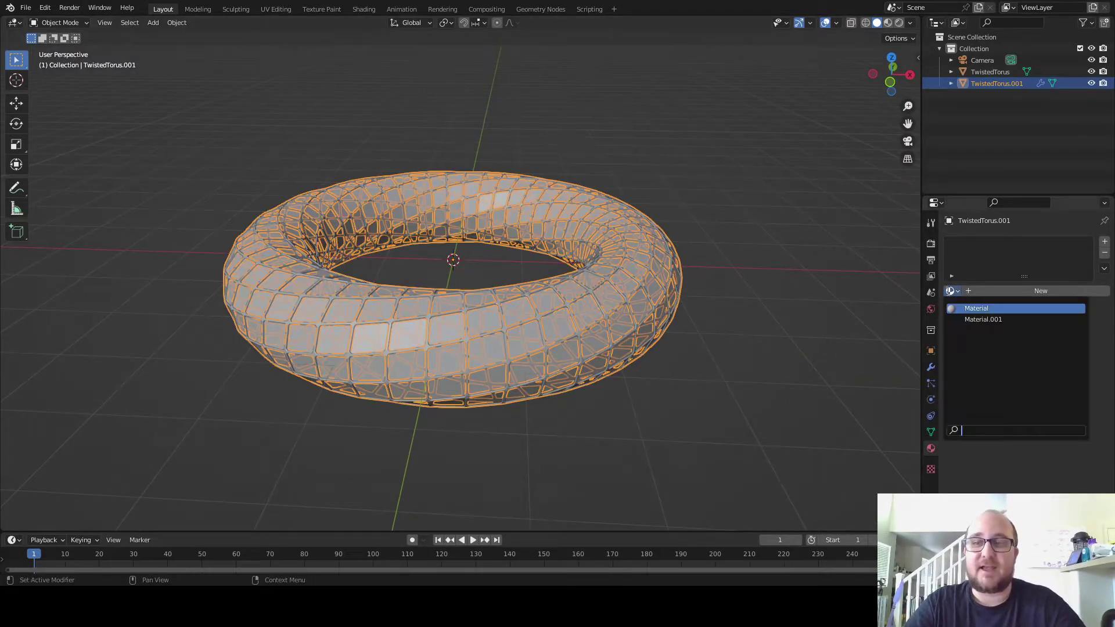
{"action": "left_click", "coordinate": [976, 317]}
{"action": "left_click", "coordinate": [642, 351]}
{"action": "left_click", "coordinate": [580, 331]}
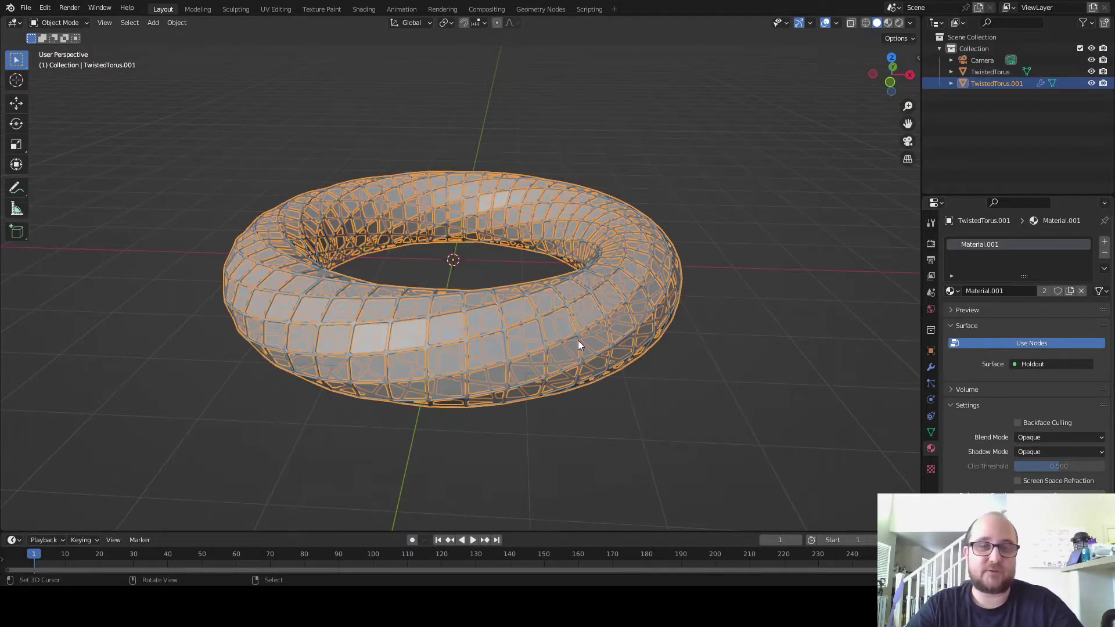
Grab the solid TwistedTorus to compare, then cancel the move
{"action": "left_click", "coordinate": [561, 332]}
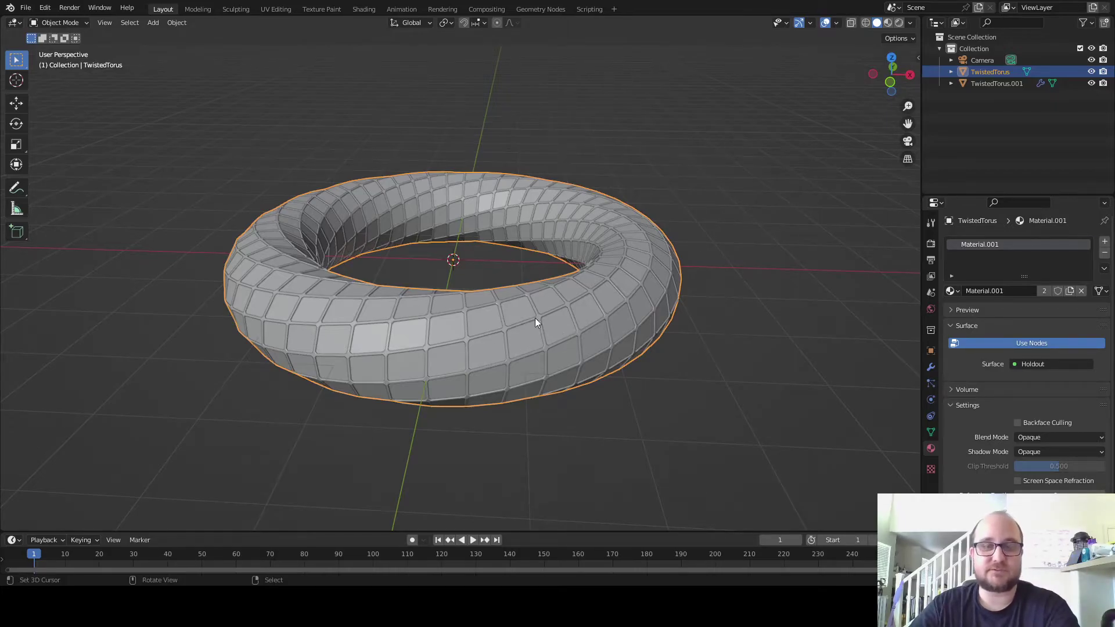
{"action": "key", "text": "g"}
{"action": "key", "text": "Escape"}
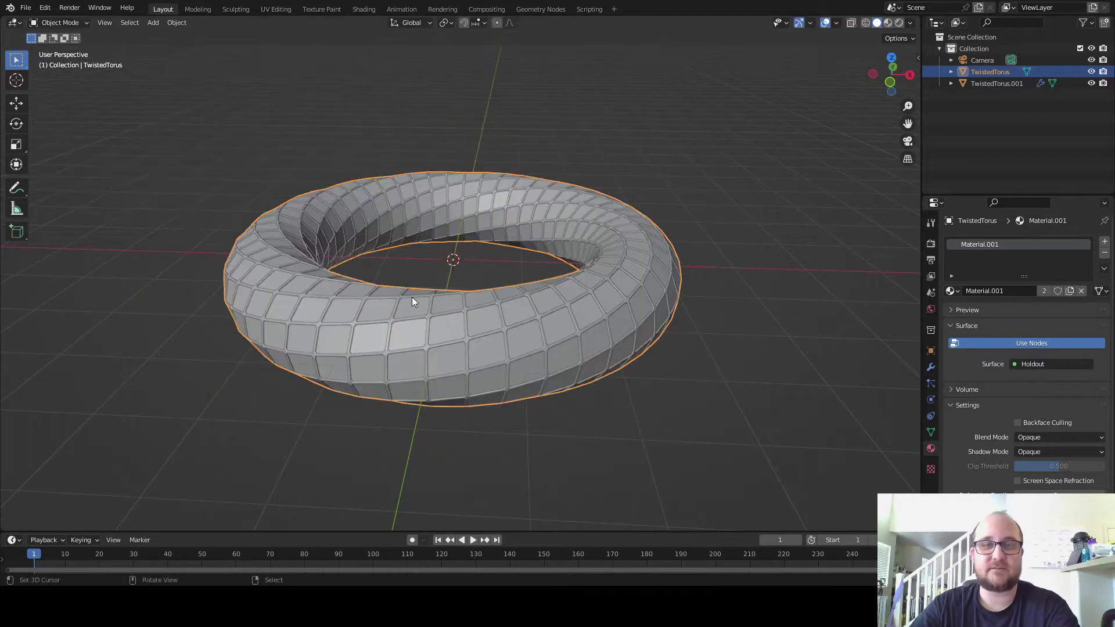
Remove the wireframe torus's material, show the World settings and deselect everything
{"action": "left_click", "coordinate": [471, 341]}
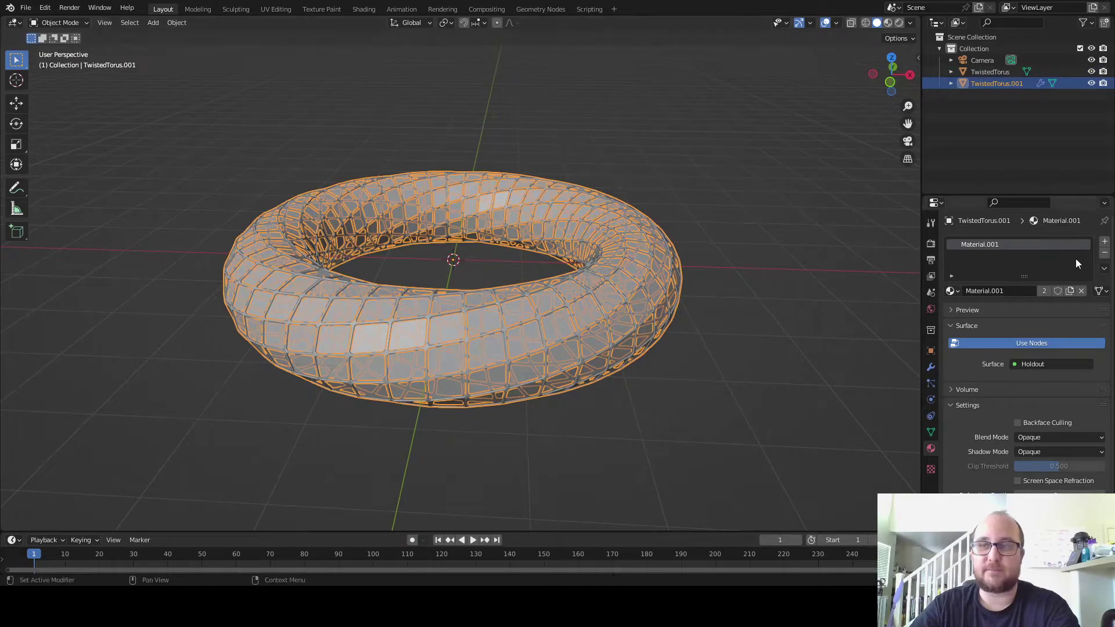
{"action": "left_click", "coordinate": [1104, 253]}
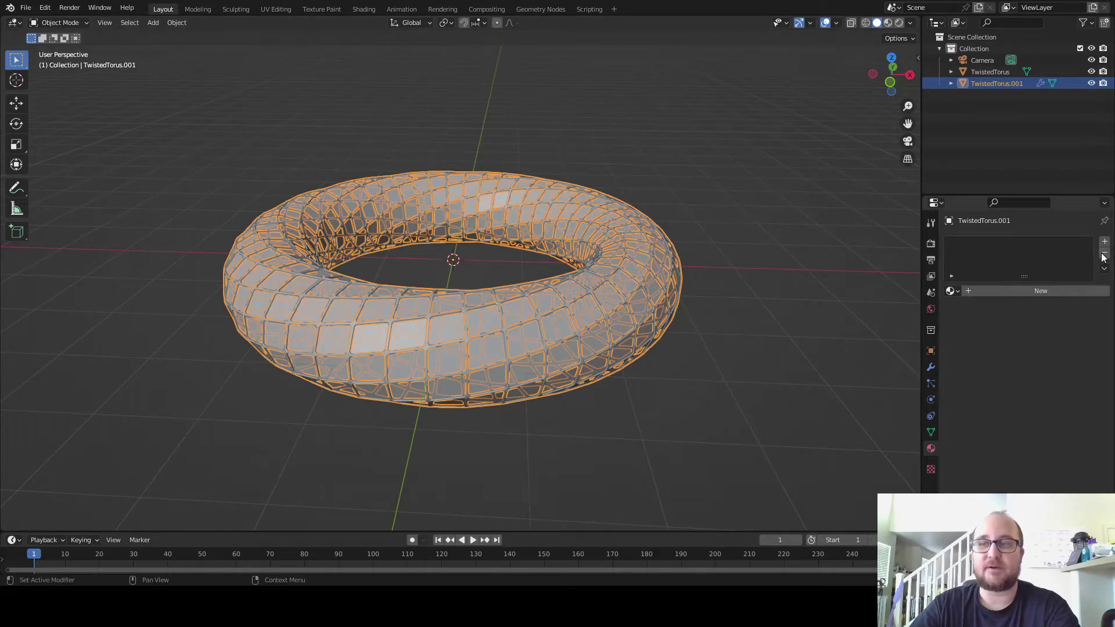
{"action": "left_click", "coordinate": [931, 309]}
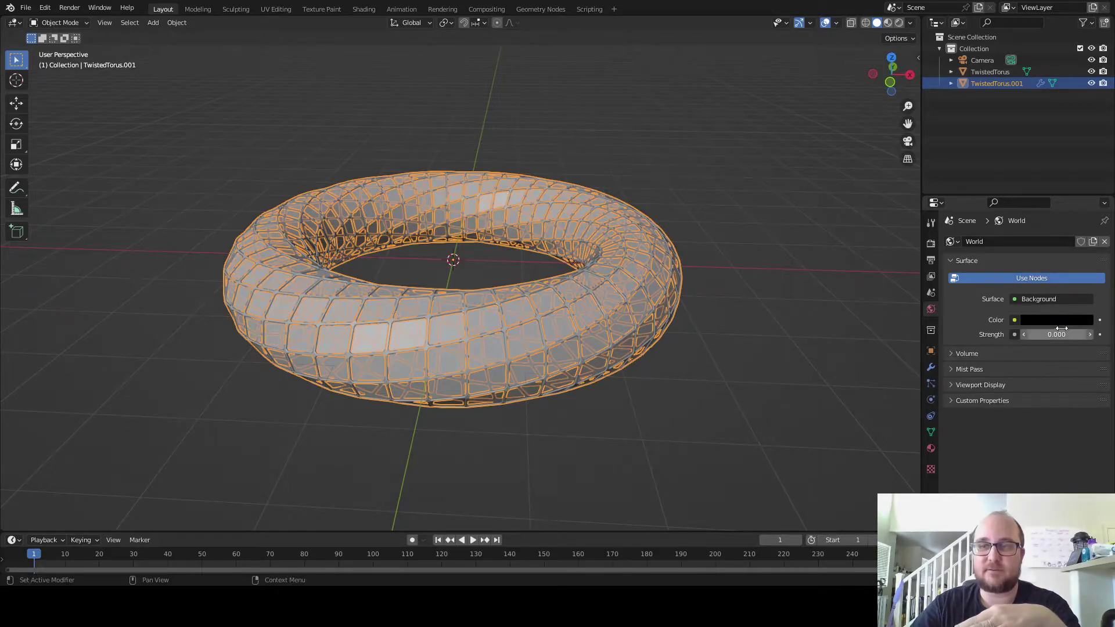
{"action": "key", "text": "alt+a"}
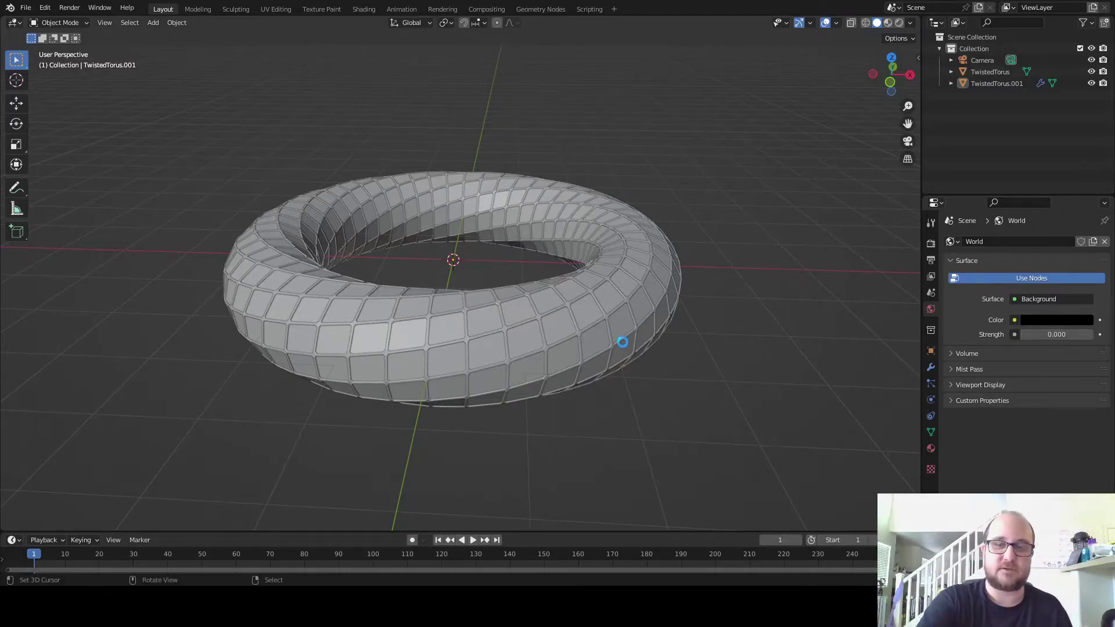
Render the final frame and zoom and pan to view the whole transparent-background image
{"action": "key", "text": "F12"}
{"action": "scroll", "coordinate": [460, 406], "scroll_direction": "up", "scroll_amount": 6}
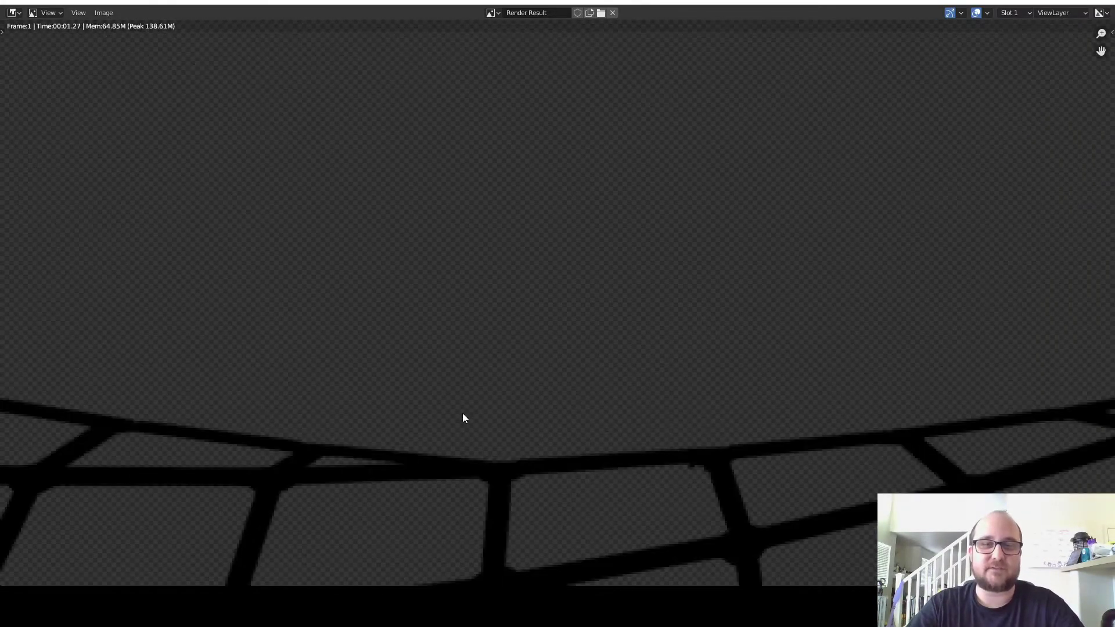
{"action": "scroll", "coordinate": [453, 462], "scroll_direction": "down", "scroll_amount": 6}
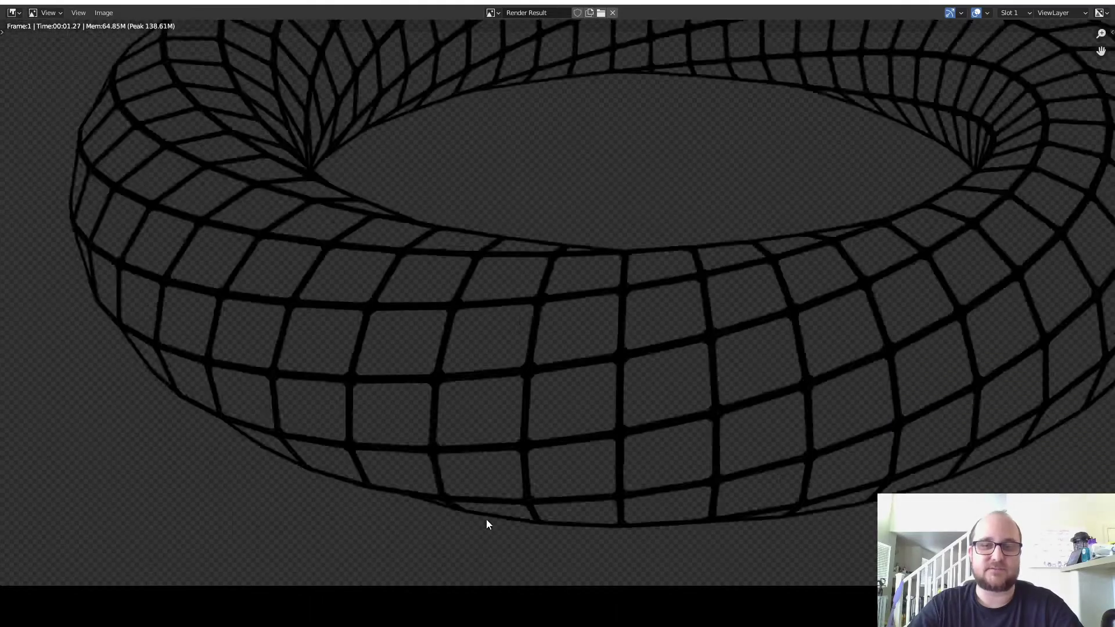
{"action": "middle_click_drag", "start_coordinate": [567, 394], "coordinate": [550, 362]}
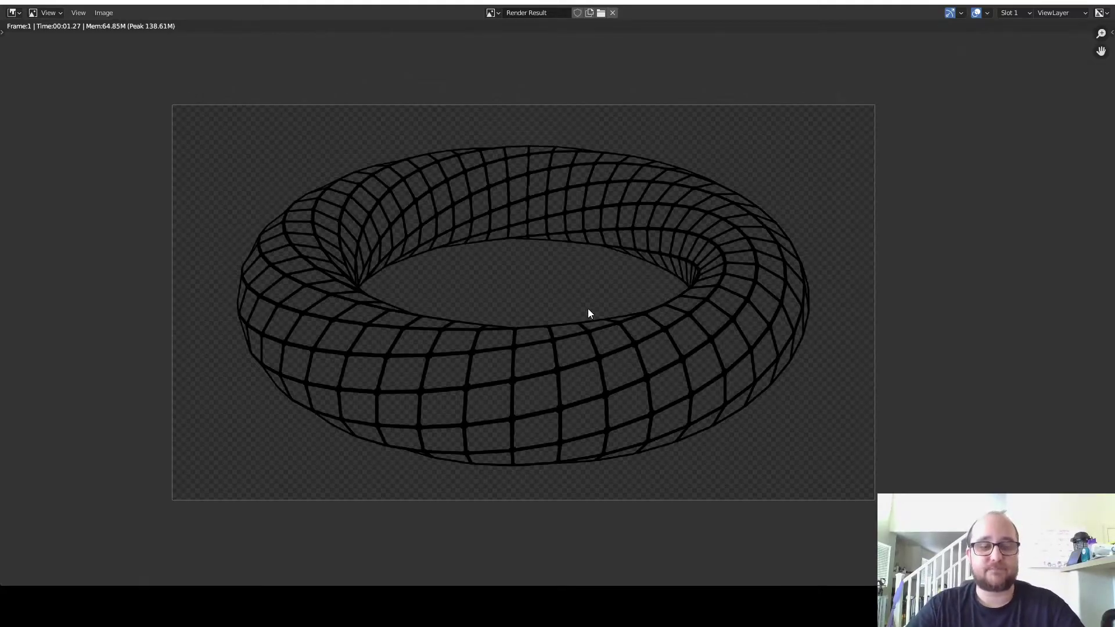
Save the render to the Desktop under the name Torus image 2.png
{"action": "key", "text": "shift+alt+s"}
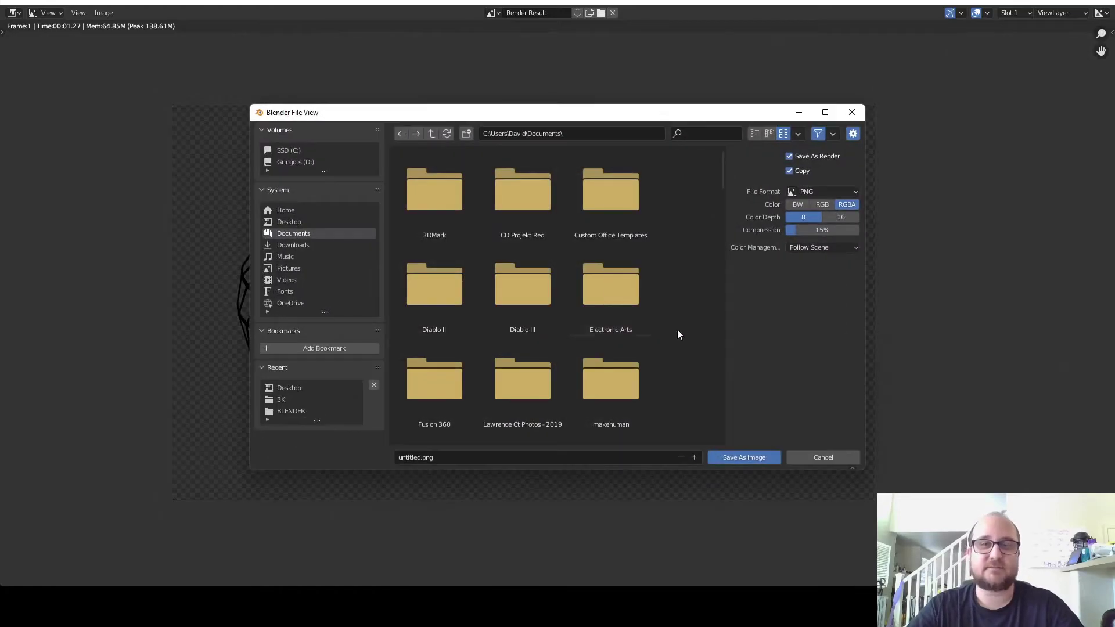
{"action": "left_click", "coordinate": [288, 221]}
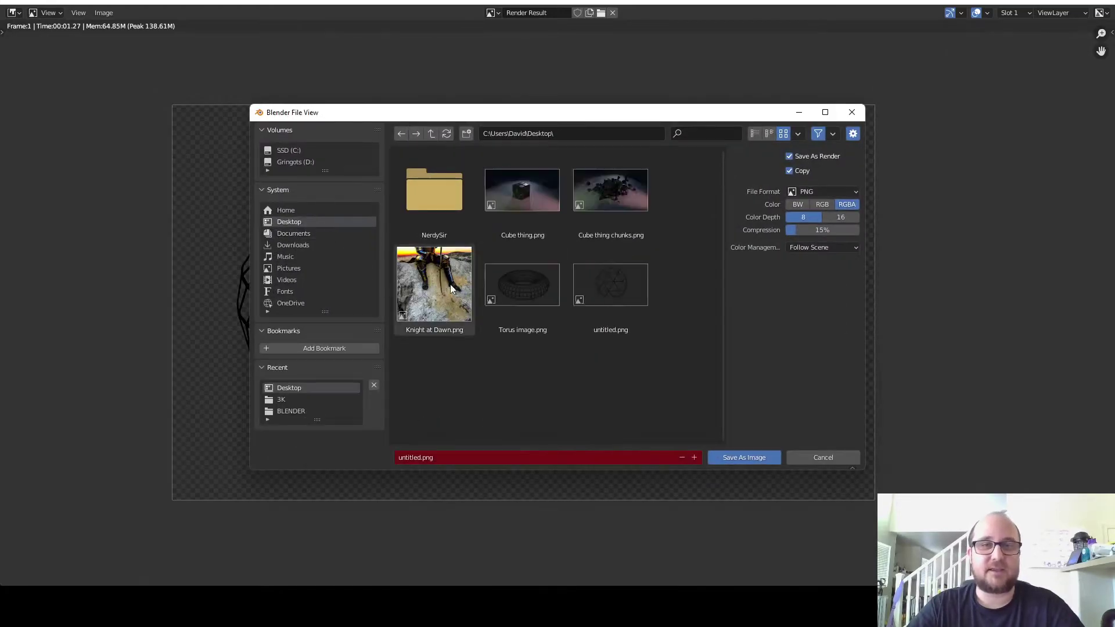
{"action": "left_click", "coordinate": [528, 298]}
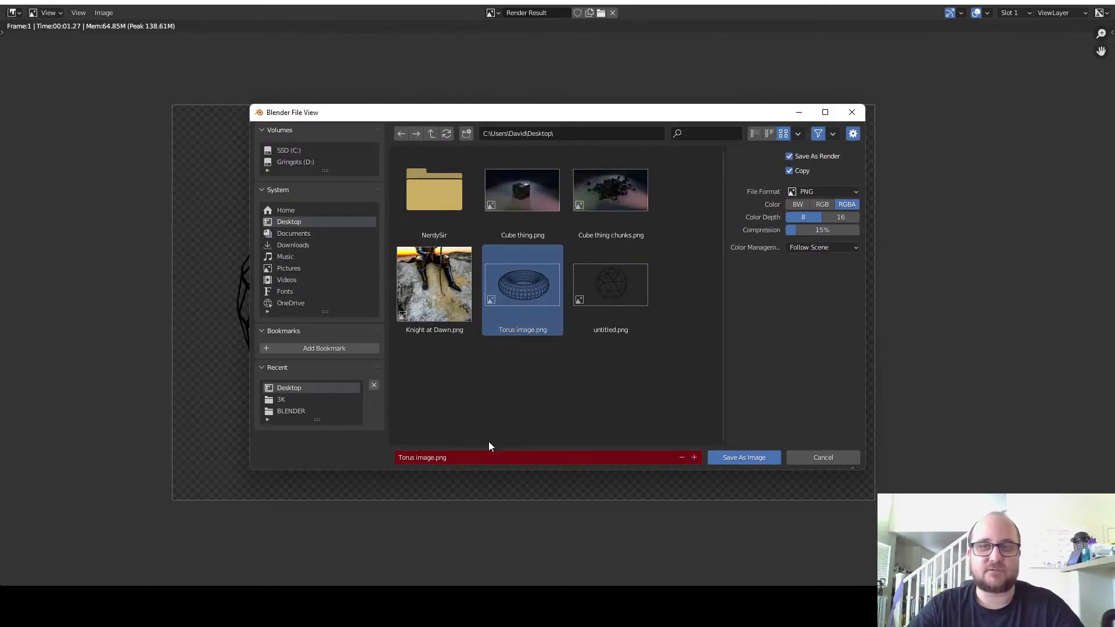
{"action": "left_click", "coordinate": [436, 462]}
{"action": "left_click", "coordinate": [436, 459]}
{"action": "type", "text": "2"}
{"action": "left_click", "coordinate": [819, 320]}
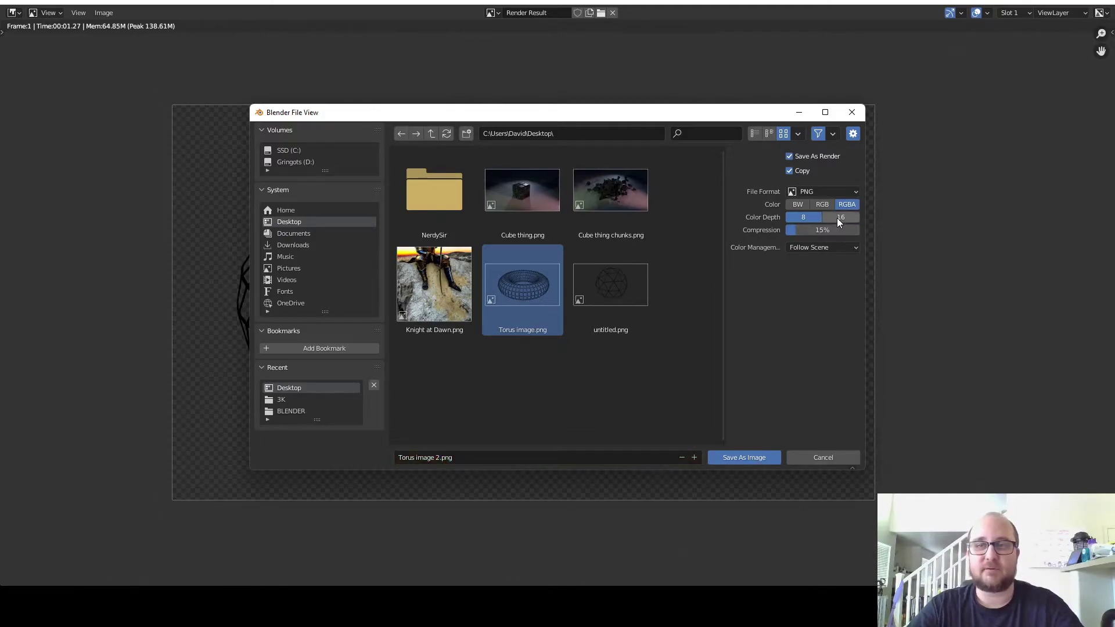
Set 16-bit colour depth and 100% compression, then save the image
{"action": "left_click", "coordinate": [837, 218]}
{"action": "left_click_drag", "start_coordinate": [834, 230], "coordinate": [862, 233]}
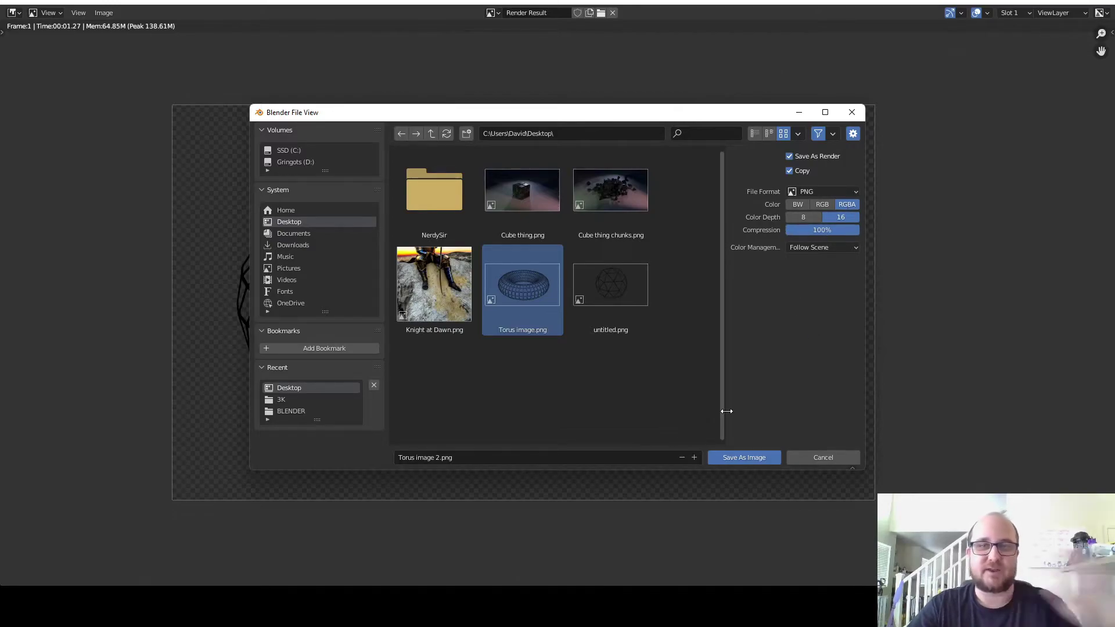
{"action": "left_click", "coordinate": [743, 462]}
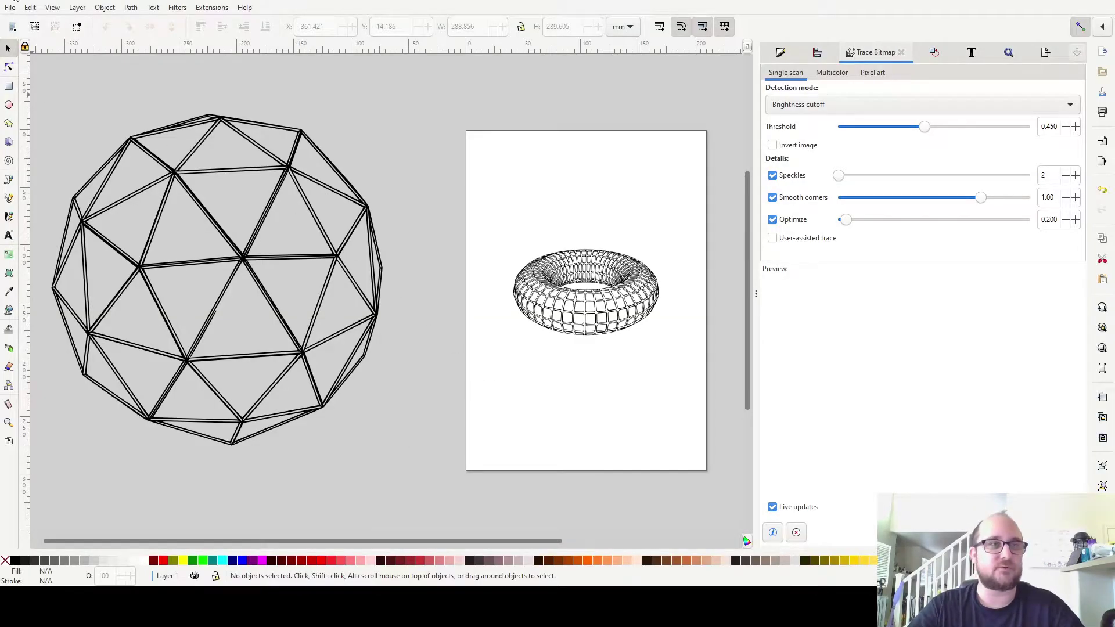
Import Torus image 2 from the Desktop into Inkscape
{"action": "left_click", "coordinate": [9, 7]}
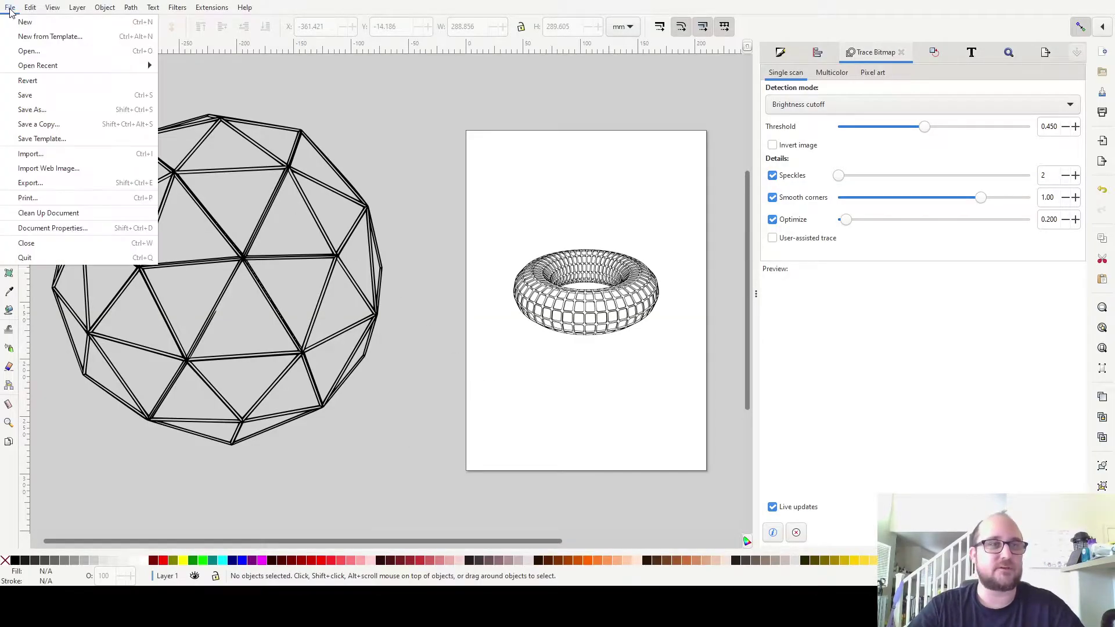
{"action": "left_click", "coordinate": [27, 141]}
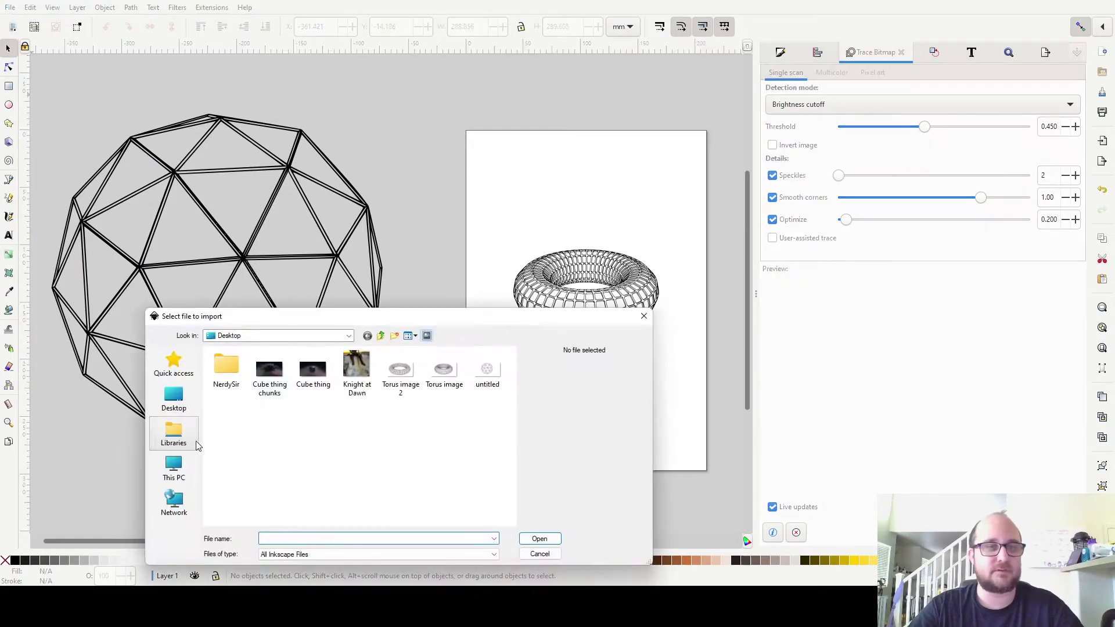
{"action": "left_click", "coordinate": [174, 398]}
{"action": "left_click", "coordinate": [254, 485]}
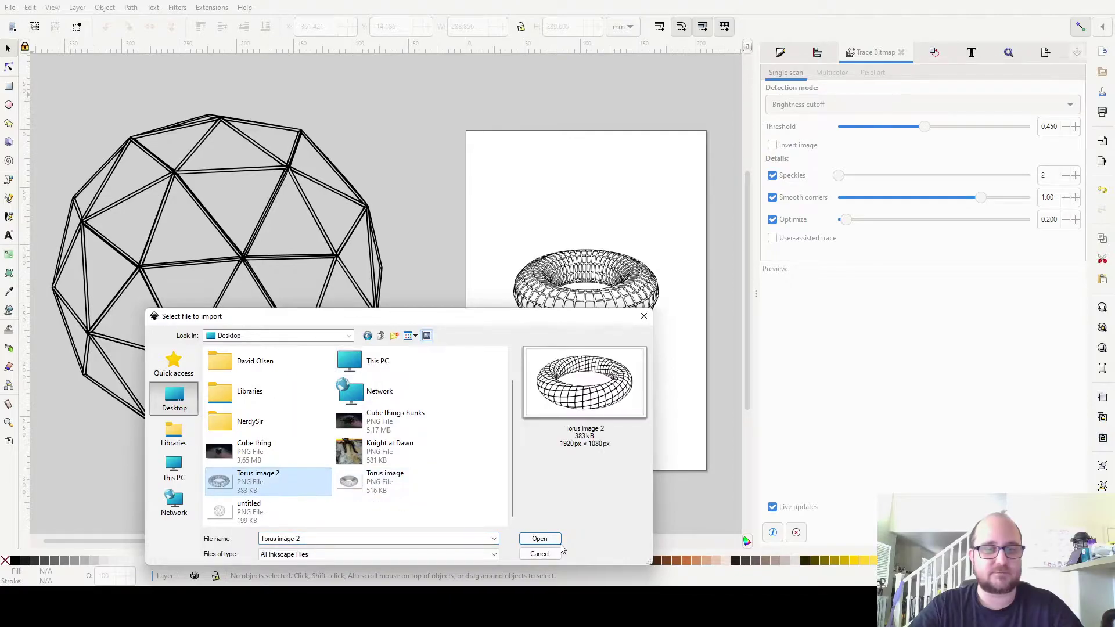
{"action": "left_click", "coordinate": [544, 541]}
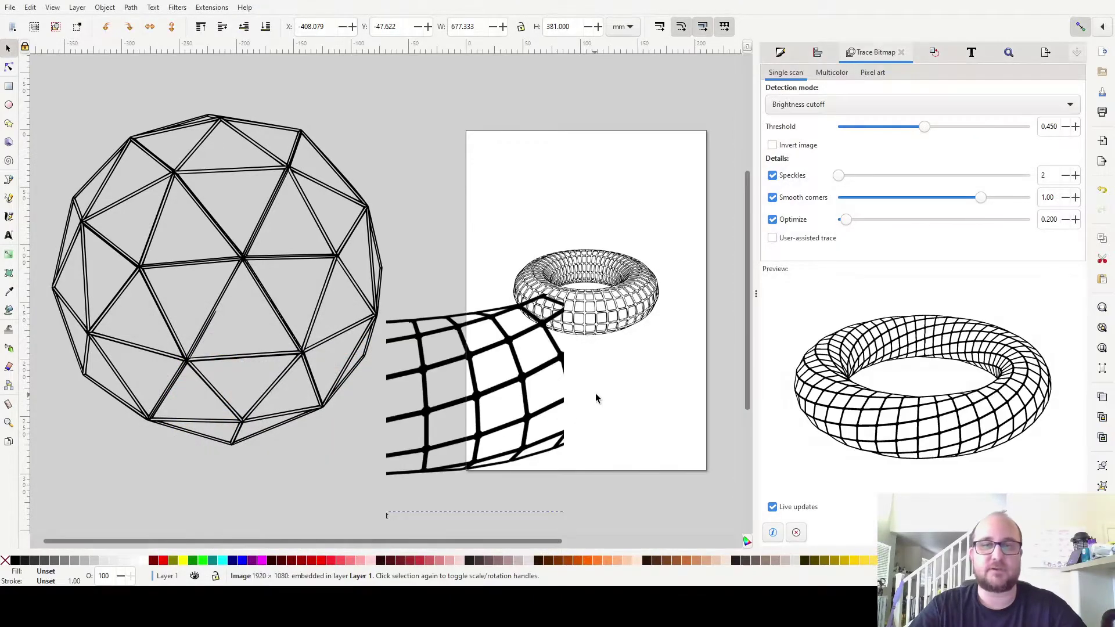
Move the imported torus image above the sphere, away from the page
{"action": "scroll", "coordinate": [543, 391], "scroll_direction": "down", "scroll_amount": 2, "text": "ctrl"}
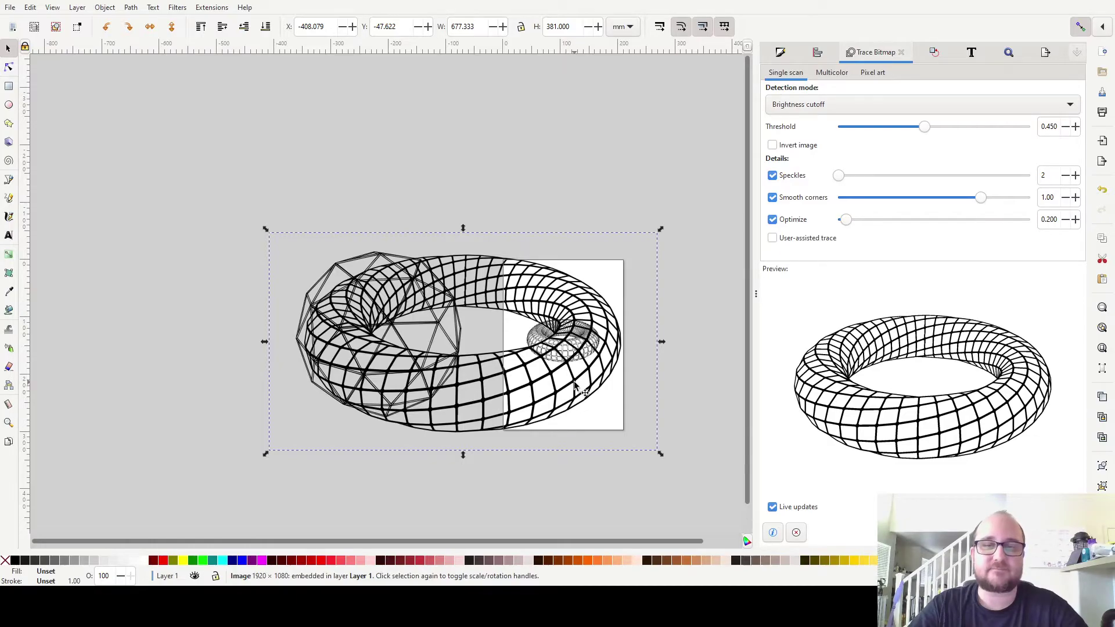
{"action": "left_click_drag", "start_coordinate": [577, 389], "coordinate": [637, 192]}
{"action": "middle_click_drag", "start_coordinate": [638, 191], "coordinate": [521, 288]}
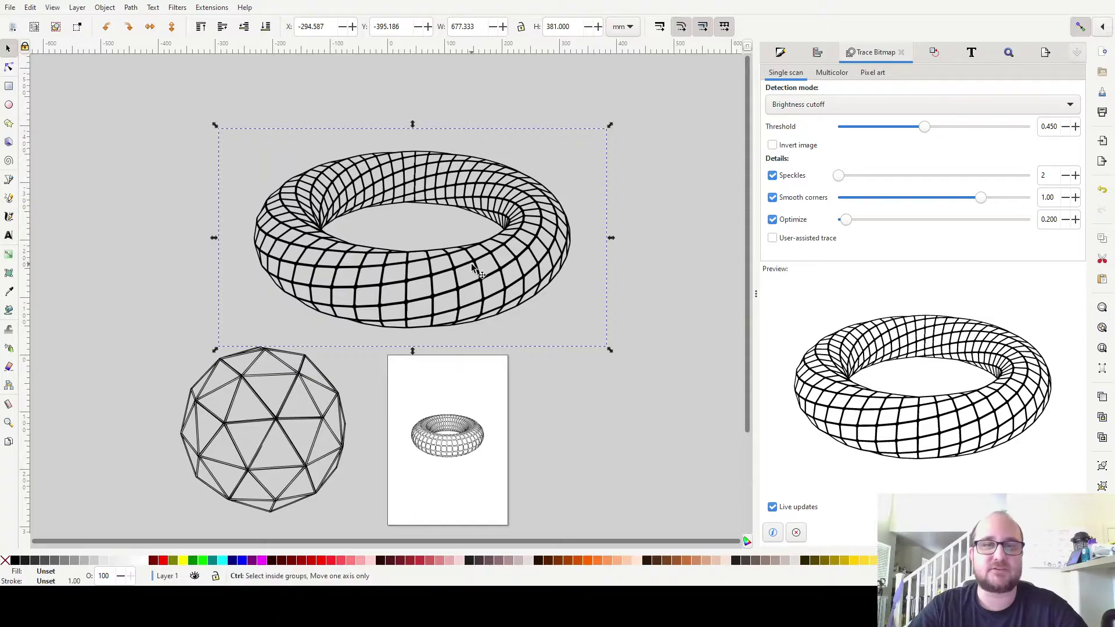
{"action": "scroll", "coordinate": [470, 270], "scroll_direction": "up", "scroll_amount": 11, "text": "ctrl"}
{"action": "scroll", "coordinate": [488, 268], "scroll_direction": "up", "scroll_amount": 2, "text": "ctrl"}
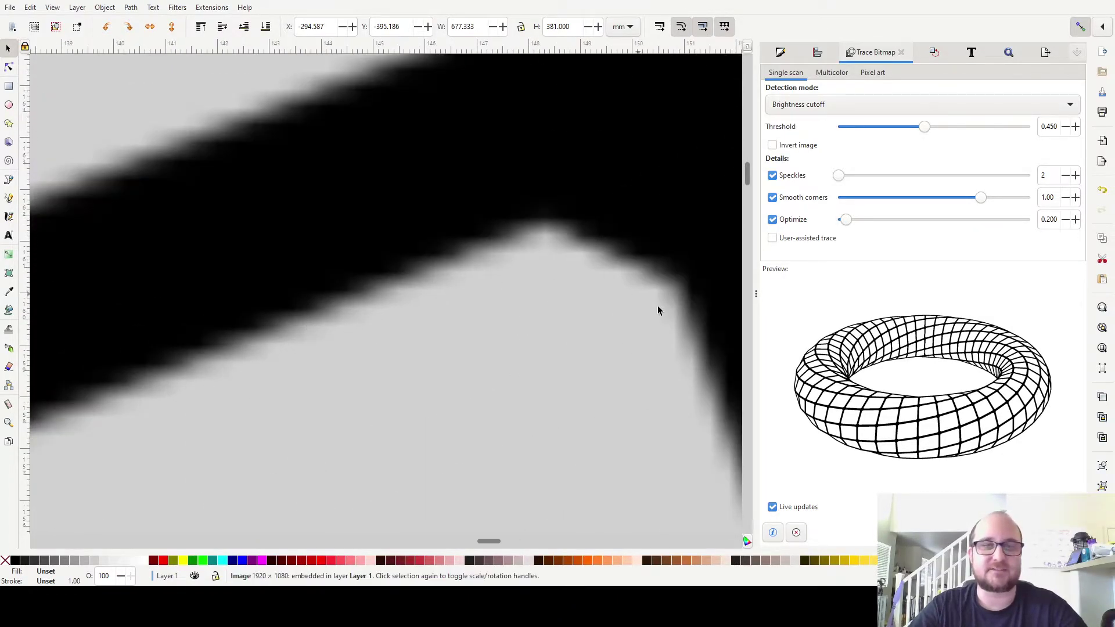
{"action": "scroll", "coordinate": [351, 352], "scroll_direction": "down", "scroll_amount": 1, "text": "ctrl"}
{"action": "scroll", "coordinate": [351, 351], "scroll_direction": "down", "scroll_amount": 12, "text": "ctrl"}
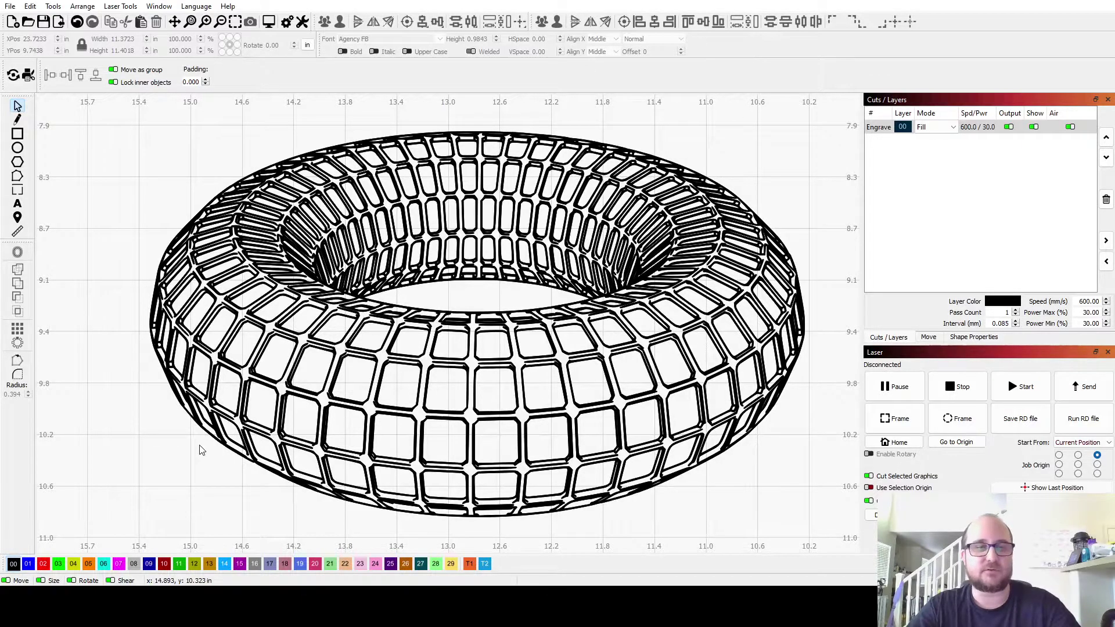
Delete the large torus bitmap and its Image - Newsprint layer, keeping only the Engrave torus
{"action": "scroll", "coordinate": [201, 450], "scroll_direction": "down", "scroll_amount": 5}
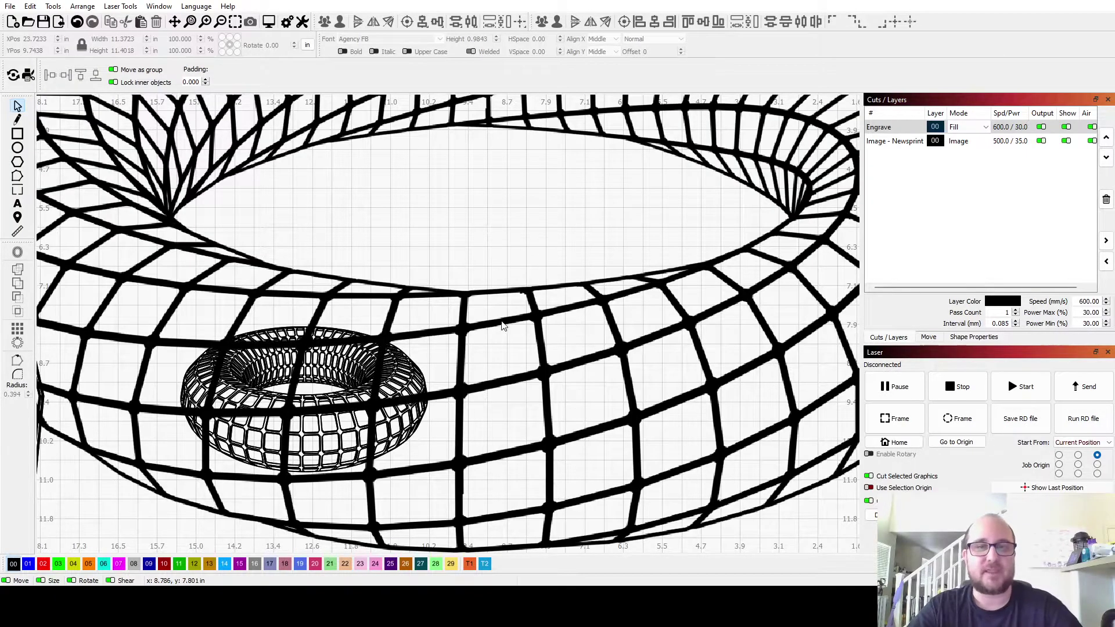
{"action": "scroll", "coordinate": [503, 325], "scroll_direction": "up", "scroll_amount": 8}
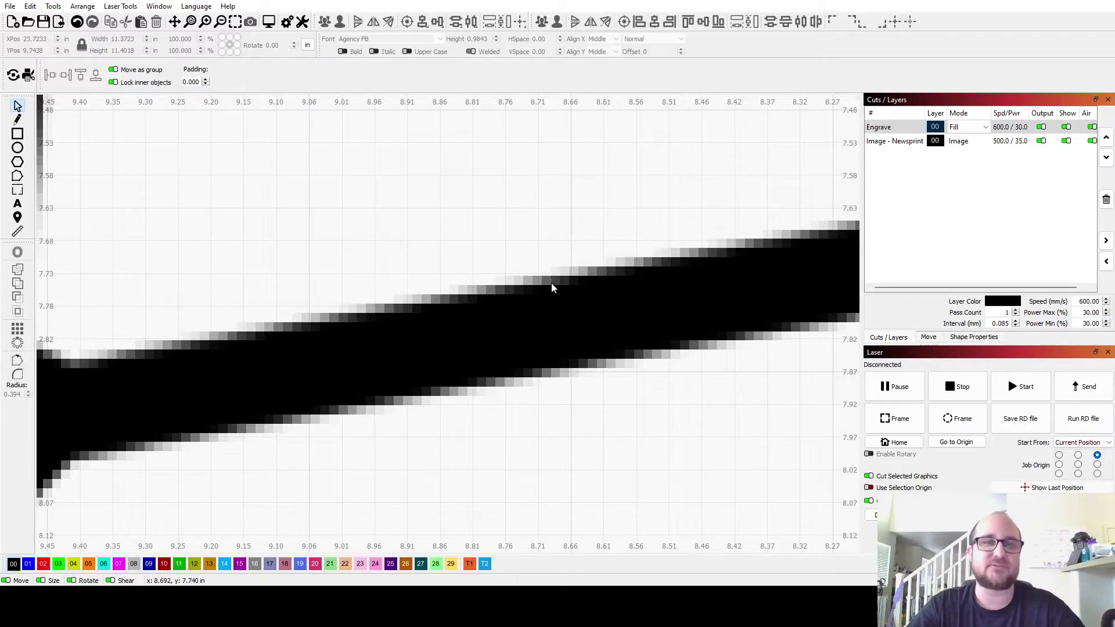
{"action": "scroll", "coordinate": [552, 288], "scroll_direction": "down", "scroll_amount": 10}
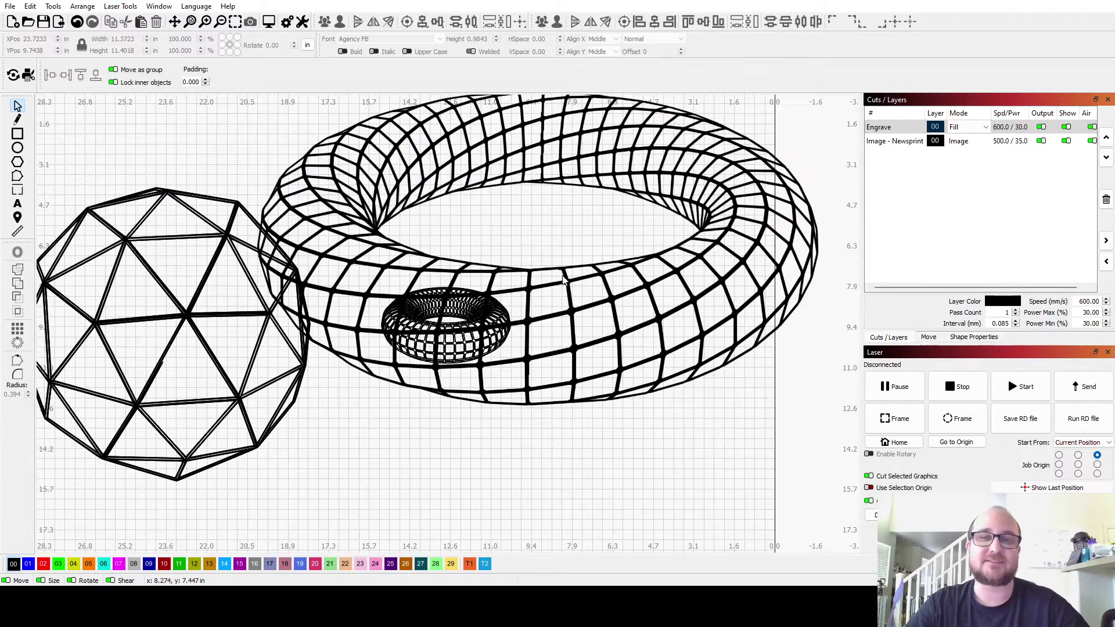
{"action": "left_click", "coordinate": [607, 278]}
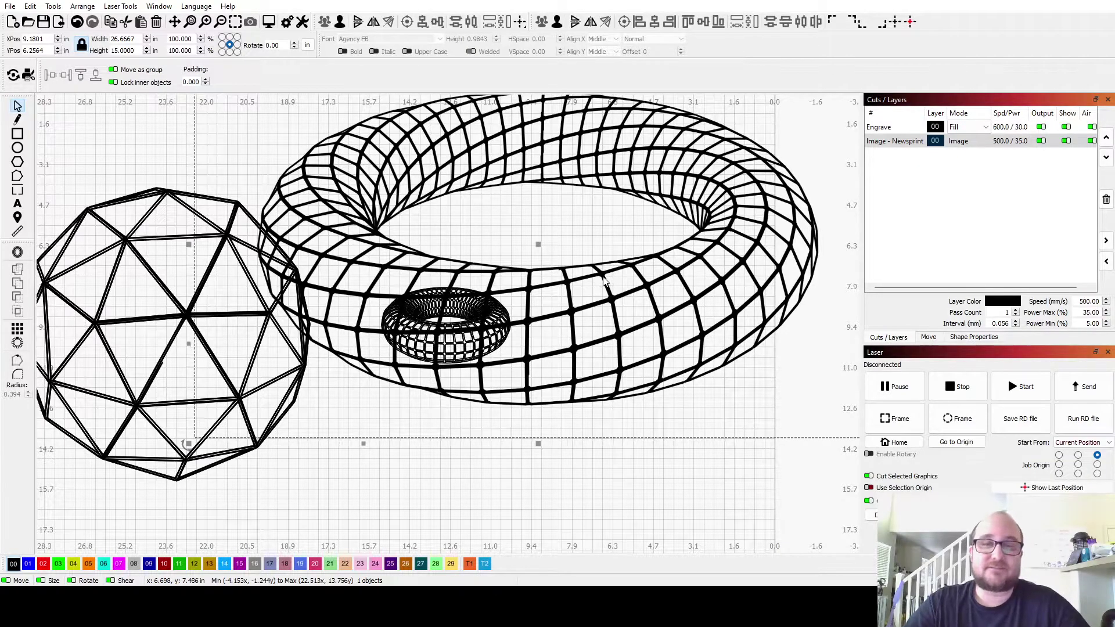
{"action": "middle_click_drag", "start_coordinate": [604, 281], "coordinate": [542, 373]}
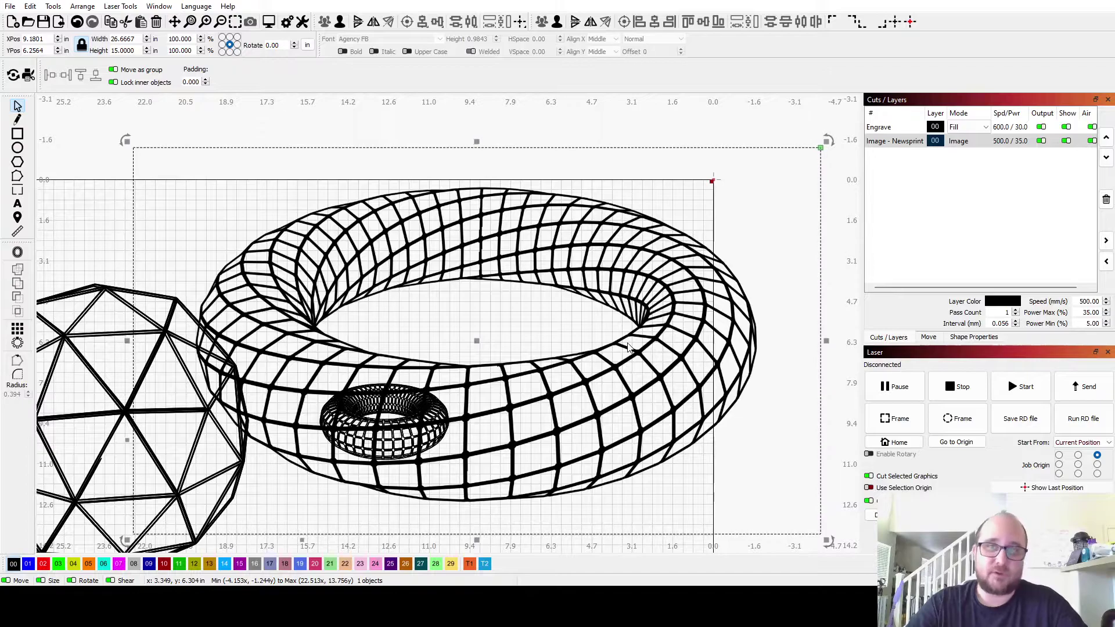
{"action": "key", "text": "Delete"}
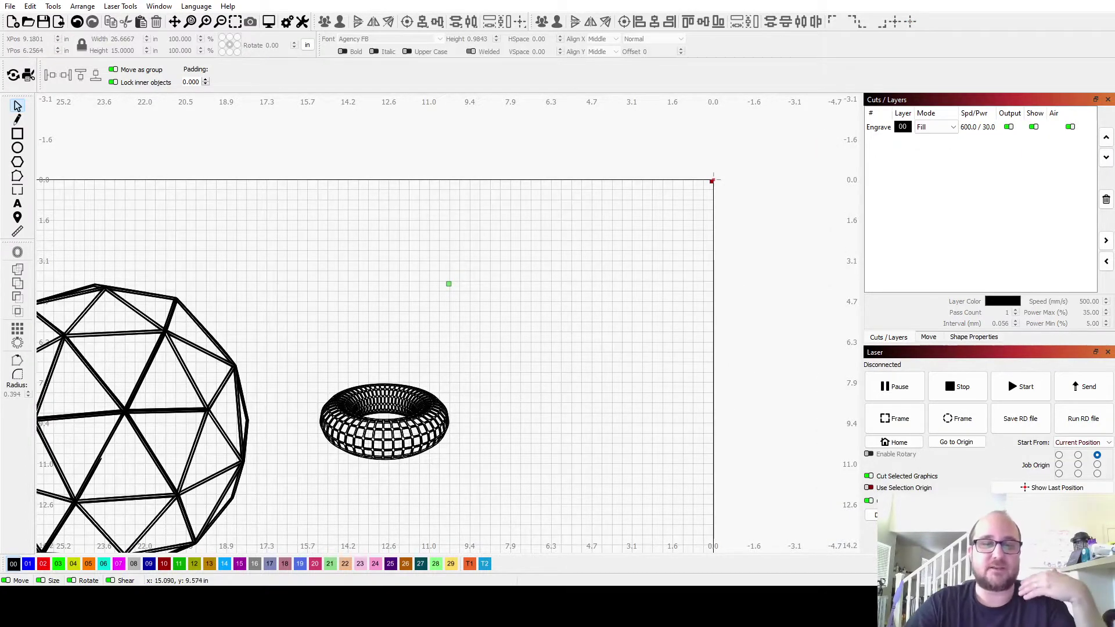
{"action": "scroll", "coordinate": [407, 401], "scroll_direction": "up", "scroll_amount": 15}
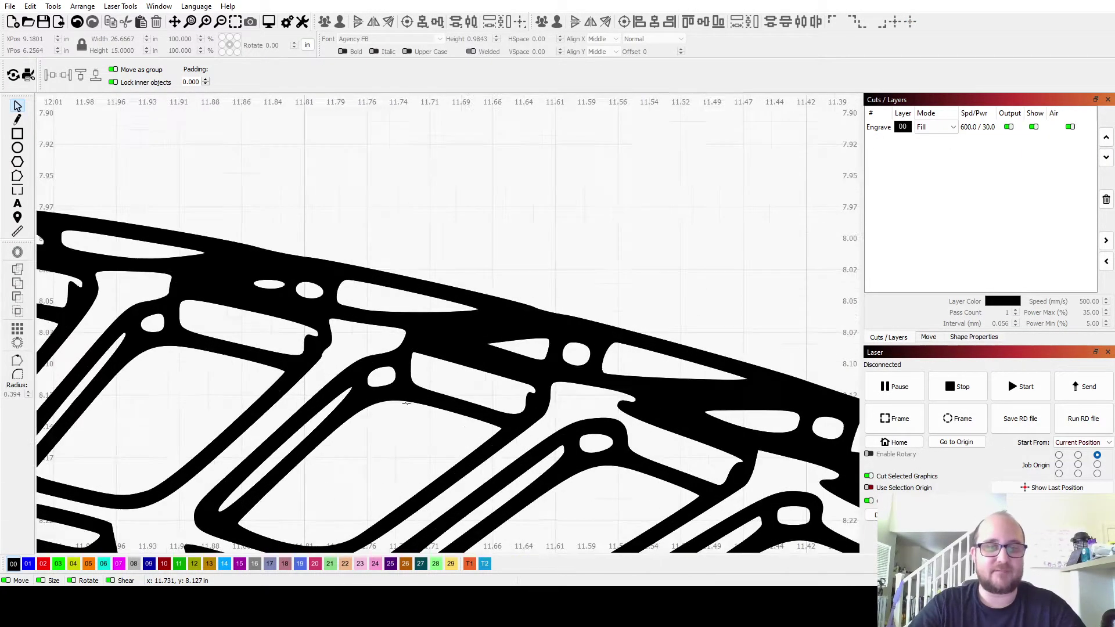
{"action": "scroll", "coordinate": [406, 403], "scroll_direction": "up", "scroll_amount": 6}
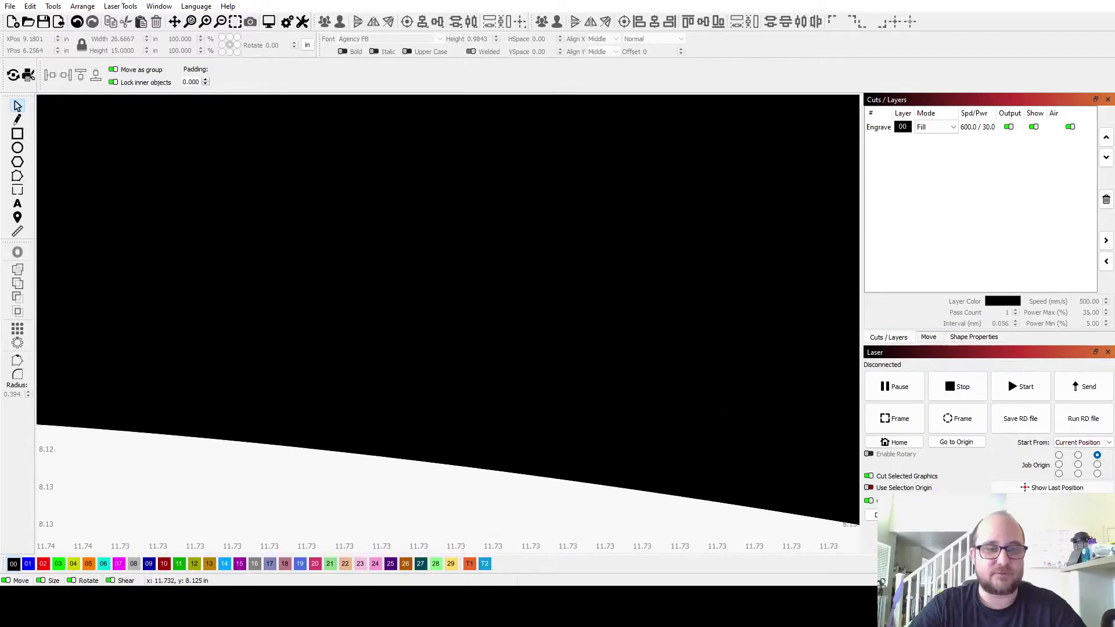
{"action": "scroll", "coordinate": [407, 402], "scroll_direction": "down", "scroll_amount": 12}
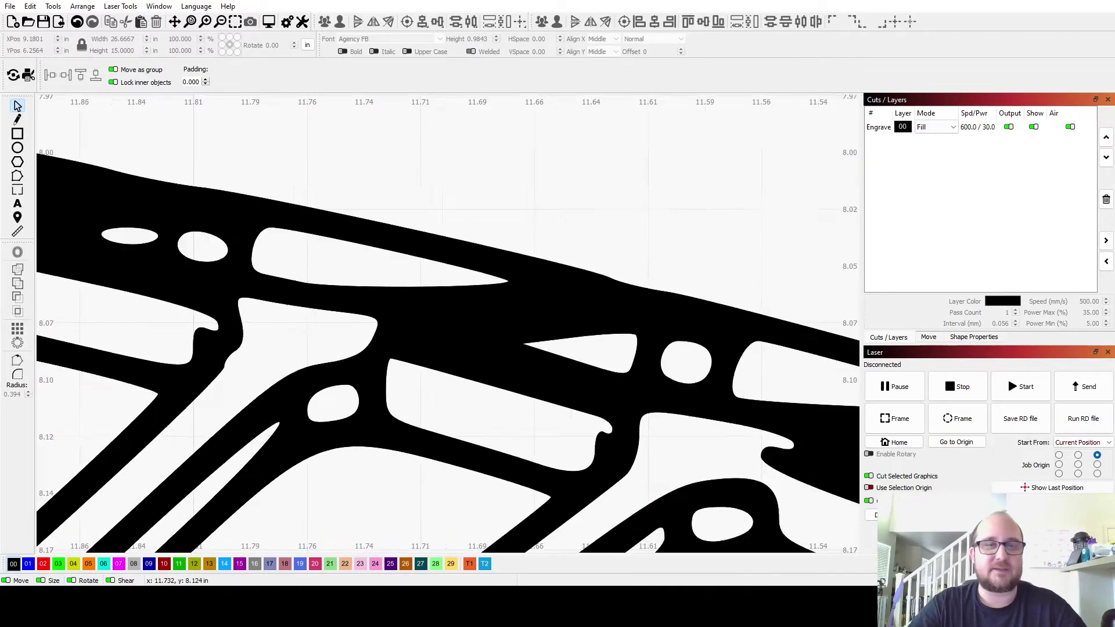
{"action": "scroll", "coordinate": [387, 442], "scroll_direction": "down", "scroll_amount": 3}
{"action": "scroll", "coordinate": [387, 441], "scroll_direction": "up", "scroll_amount": 5}
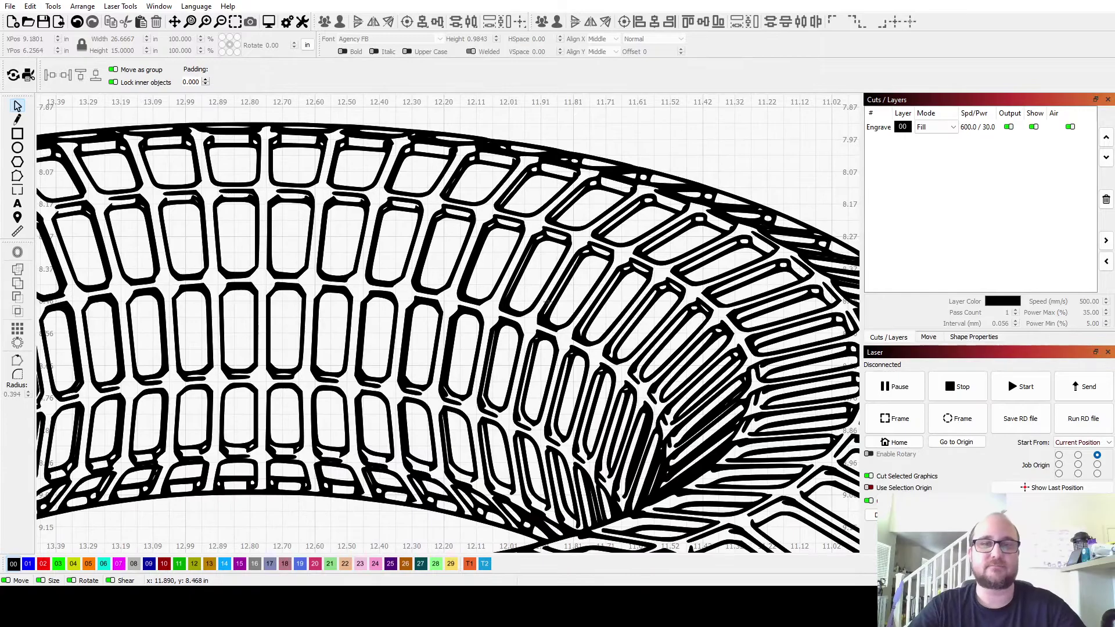
{"action": "scroll", "coordinate": [547, 302], "scroll_direction": "down", "scroll_amount": 3}
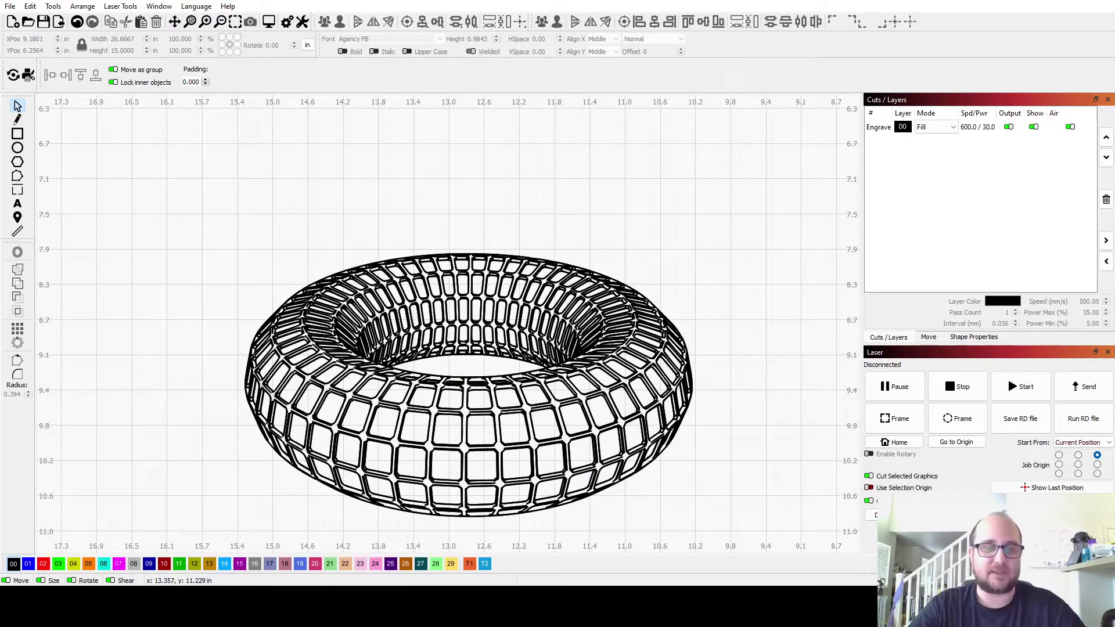
In Inkscape, select the torus image and set the Trace Bitmap brightness threshold to 0.841
{"action": "left_click", "coordinate": [244, 538]}
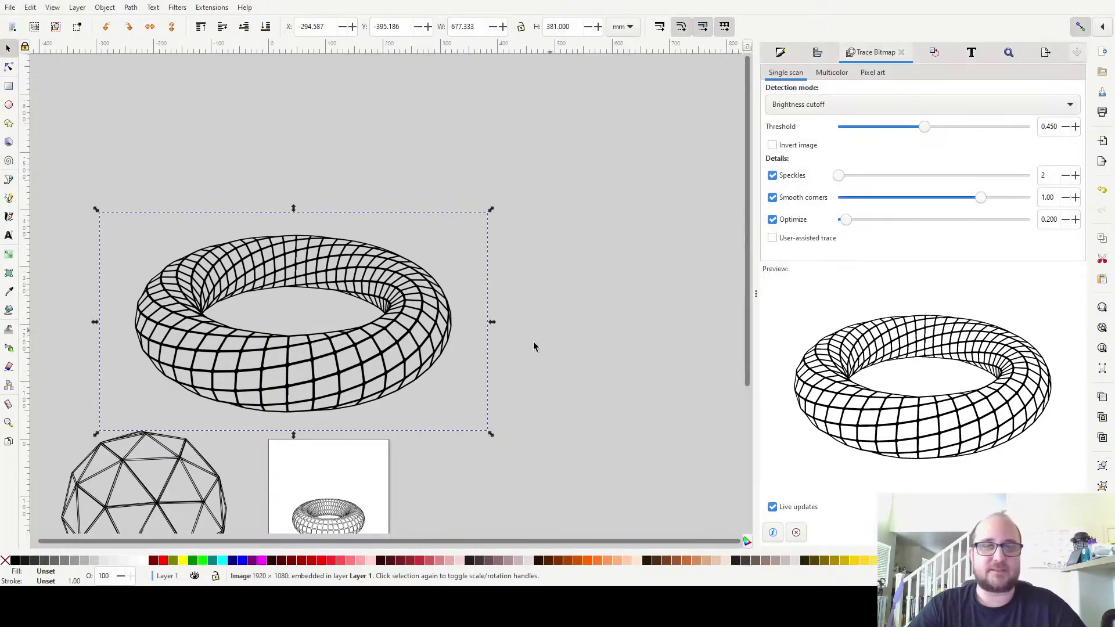
{"action": "left_click", "coordinate": [403, 321]}
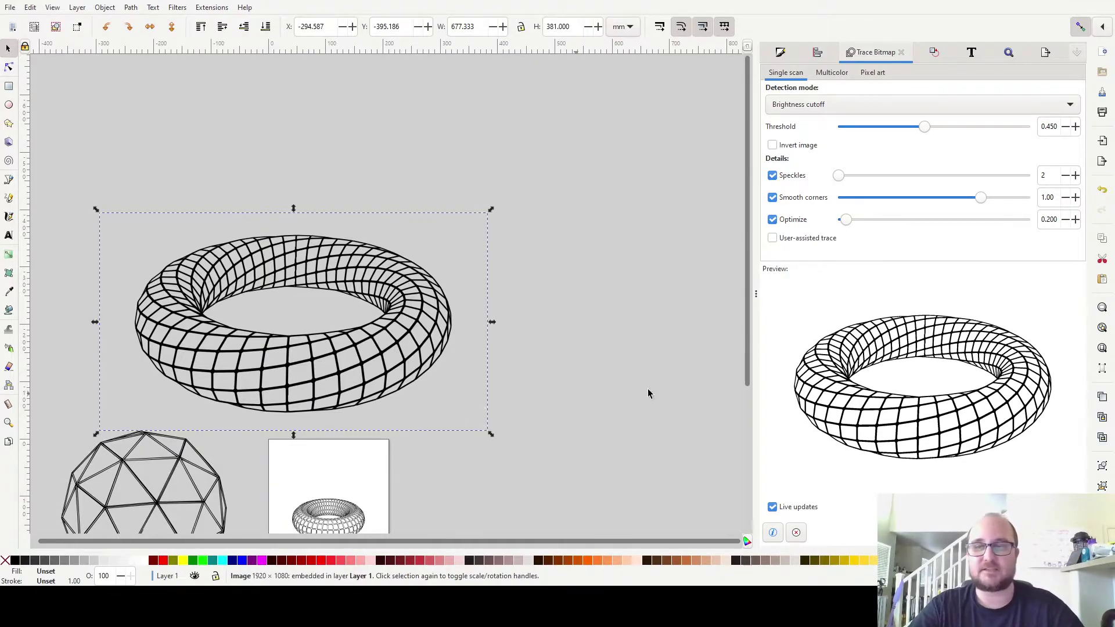
{"action": "left_click", "coordinate": [131, 7]}
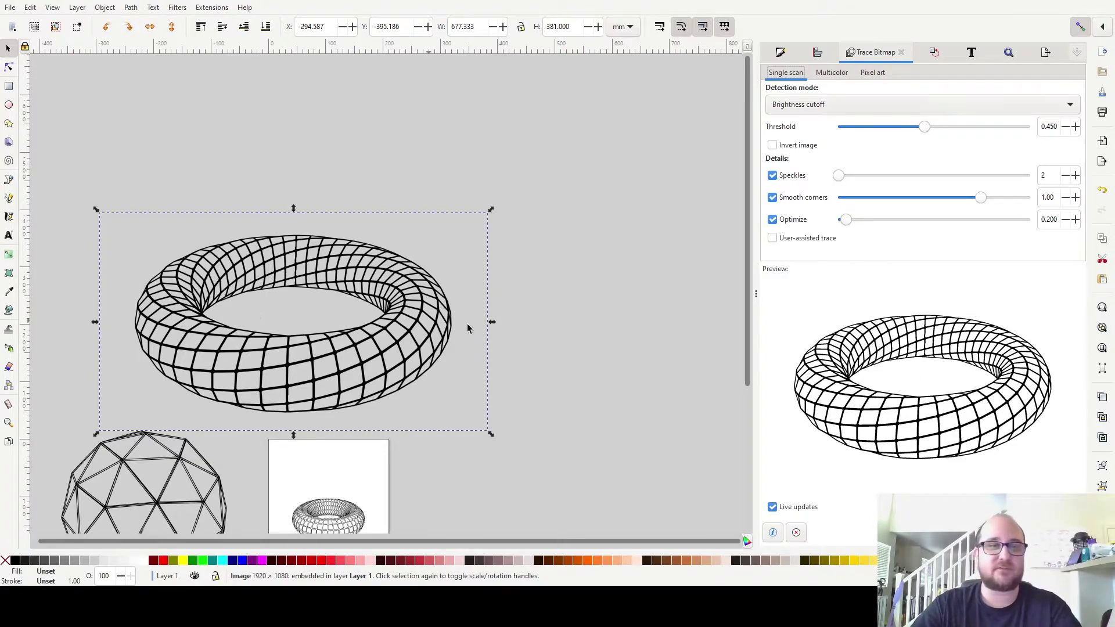
{"action": "left_click", "coordinate": [496, 383]}
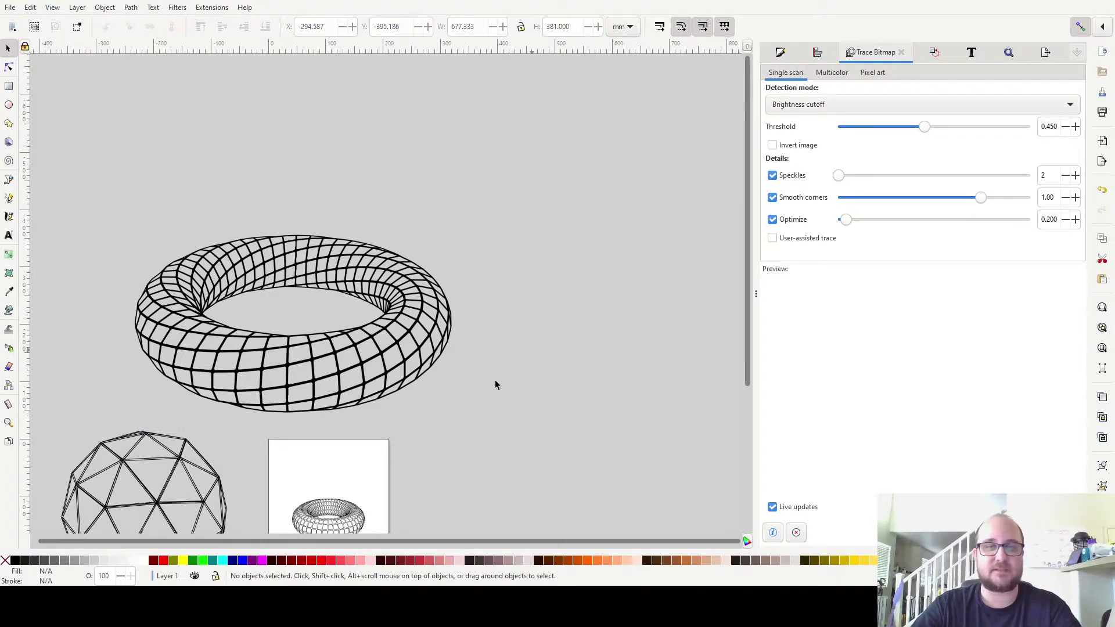
{"action": "left_click", "coordinate": [399, 349]}
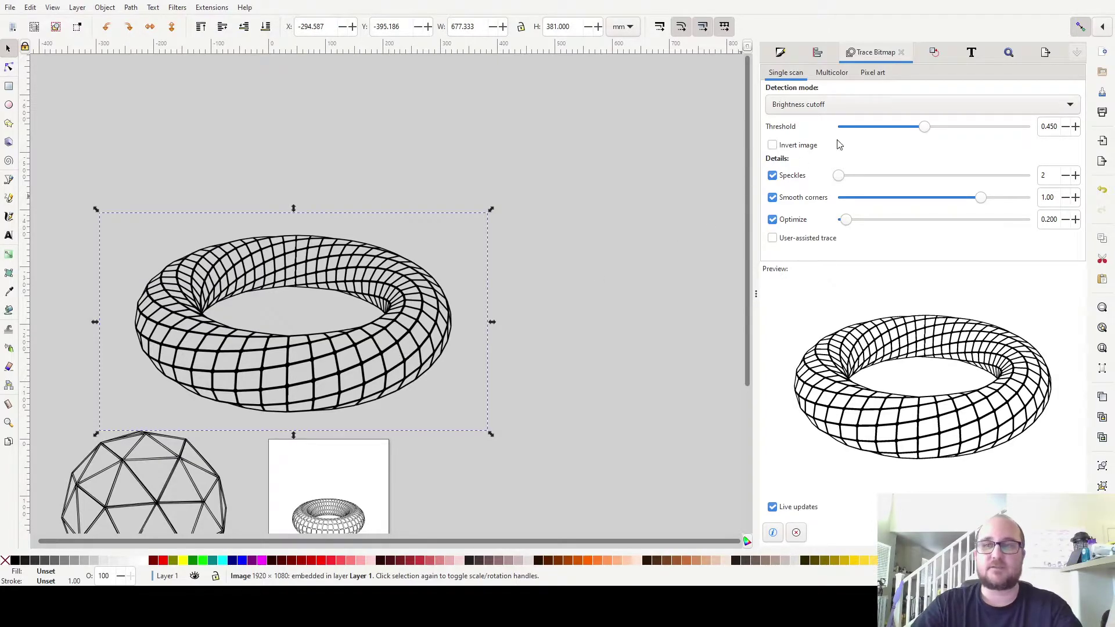
{"action": "mouse_move", "coordinate": [925, 129]}
{"action": "left_mouse_down"}
{"action": "mouse_move", "coordinate": [837, 141]}
{"action": "mouse_move", "coordinate": [867, 129]}
{"action": "mouse_move", "coordinate": [1044, 131]}
{"action": "mouse_move", "coordinate": [1000, 136]}
{"action": "left_mouse_up"}
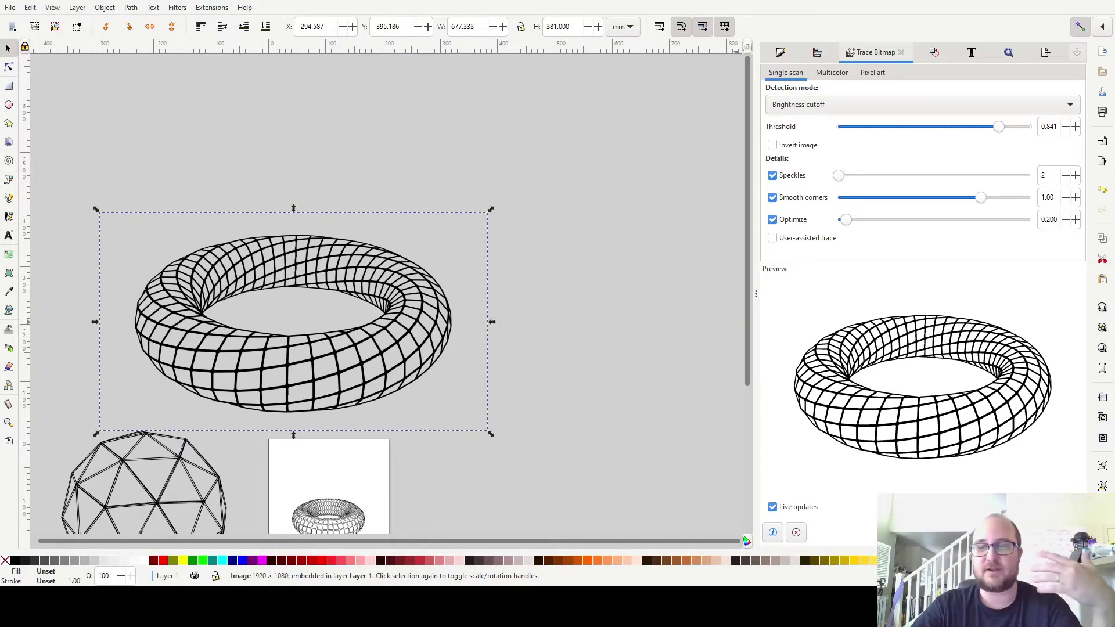
Apply the trace, move the traced torus aside, and delete the original bitmap torus
{"action": "left_click", "coordinate": [1074, 533]}
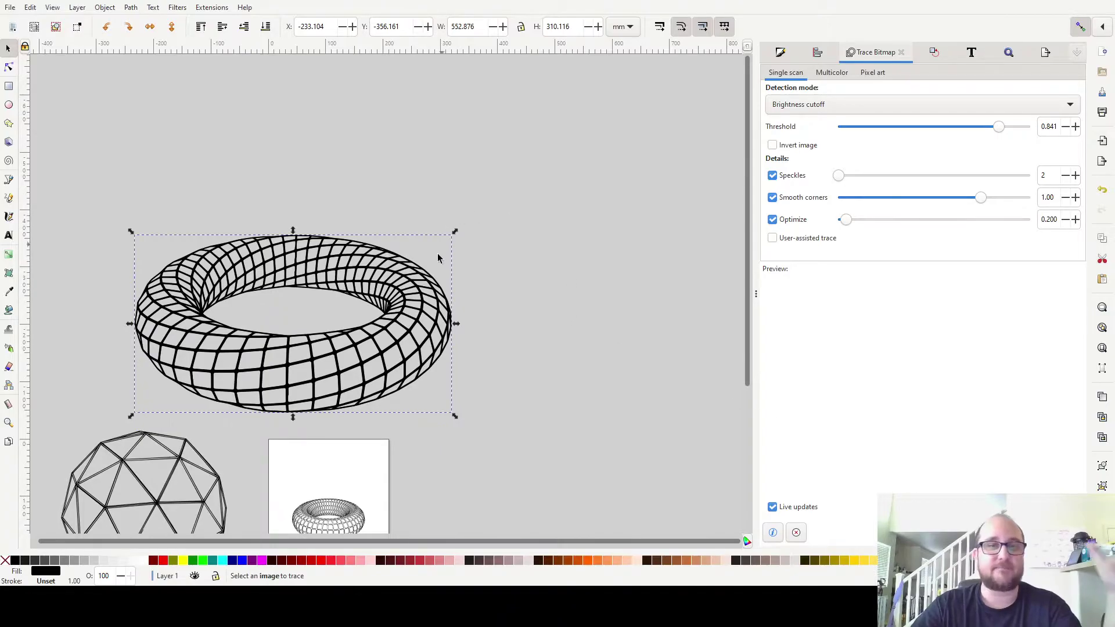
{"action": "mouse_move", "coordinate": [429, 273]}
{"action": "left_mouse_down"}
{"action": "mouse_move", "coordinate": [598, 279]}
{"action": "mouse_move", "coordinate": [703, 241]}
{"action": "mouse_move", "coordinate": [718, 204]}
{"action": "left_mouse_up"}
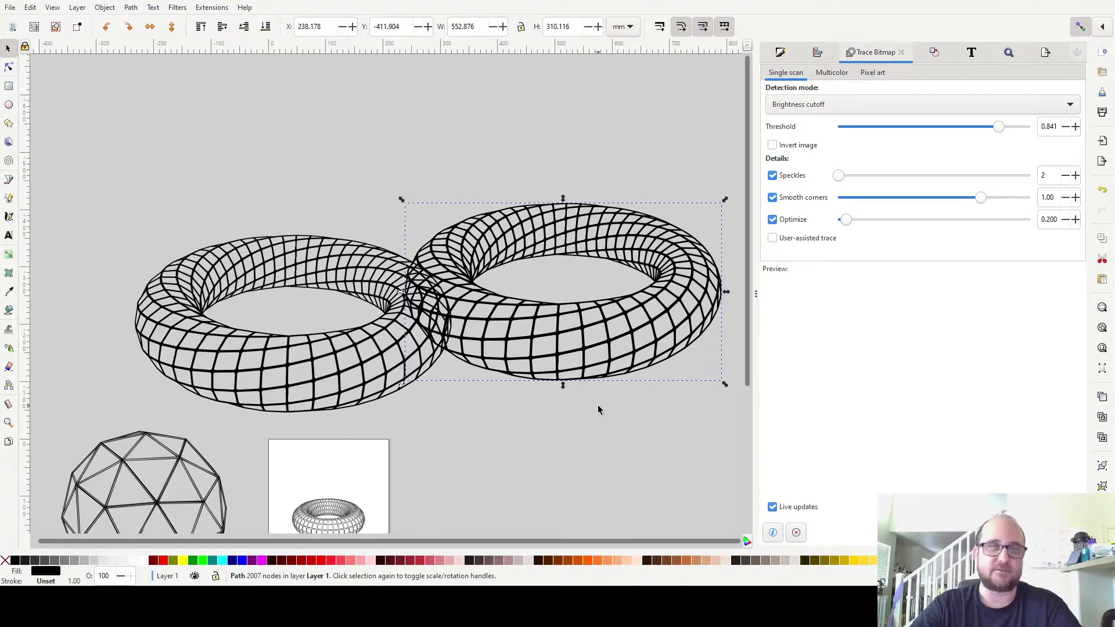
{"action": "left_click", "coordinate": [364, 389]}
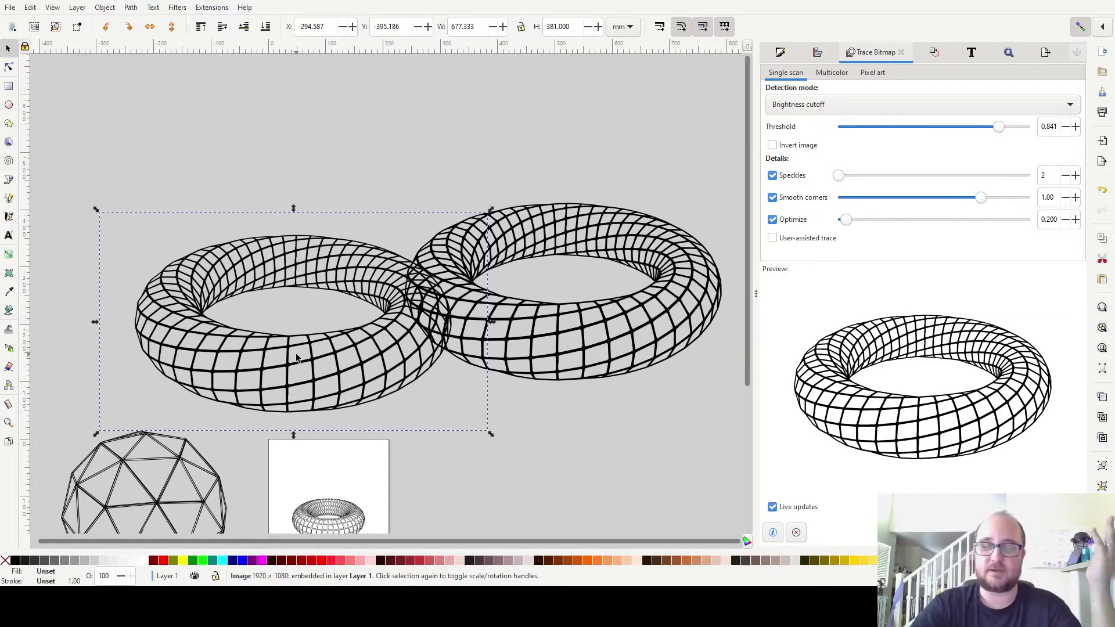
{"action": "key", "text": "Delete"}
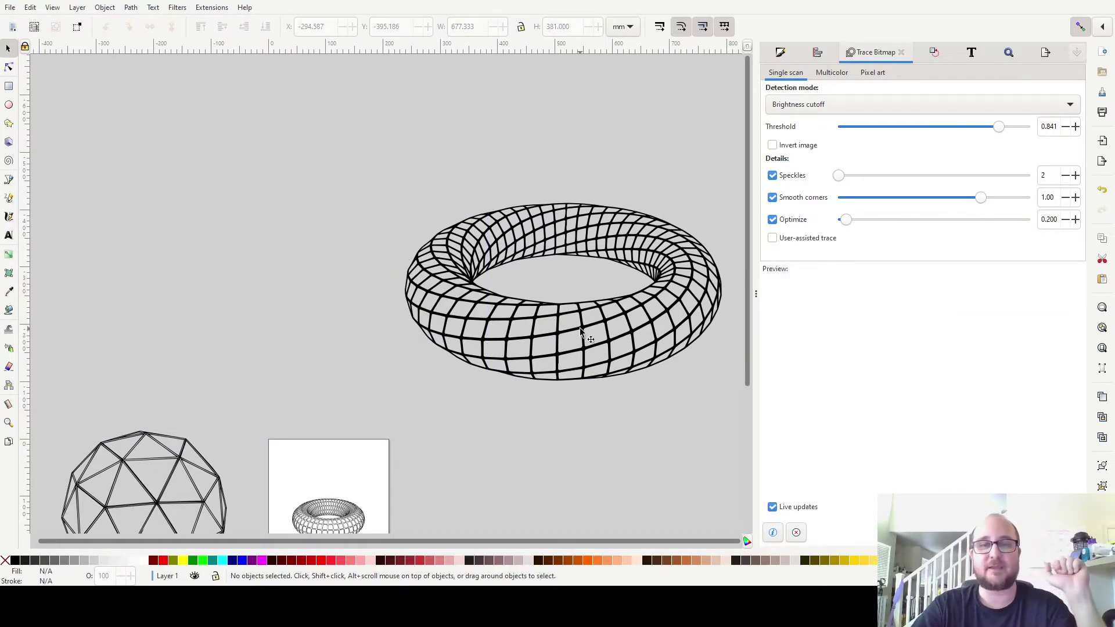
Inspect the traced torus path's nodes and undo the accidental node move
{"action": "left_click", "coordinate": [621, 353]}
{"action": "middle_click_drag", "start_coordinate": [621, 352], "coordinate": [502, 318]}
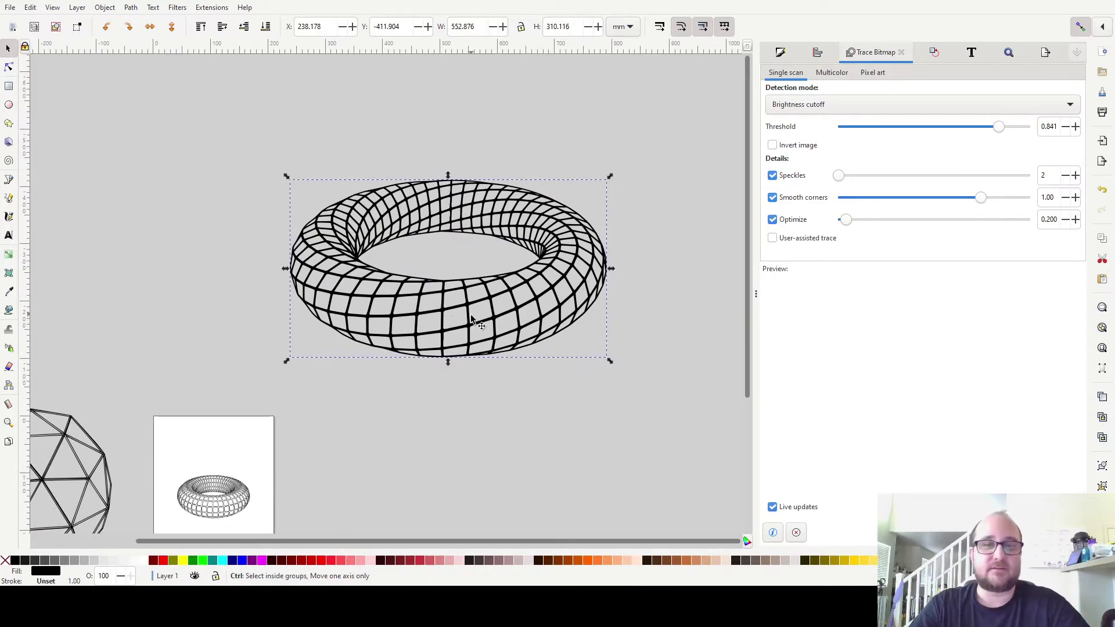
{"action": "scroll", "coordinate": [464, 379], "scroll_direction": "up", "scroll_amount": 4, "text": "ctrl"}
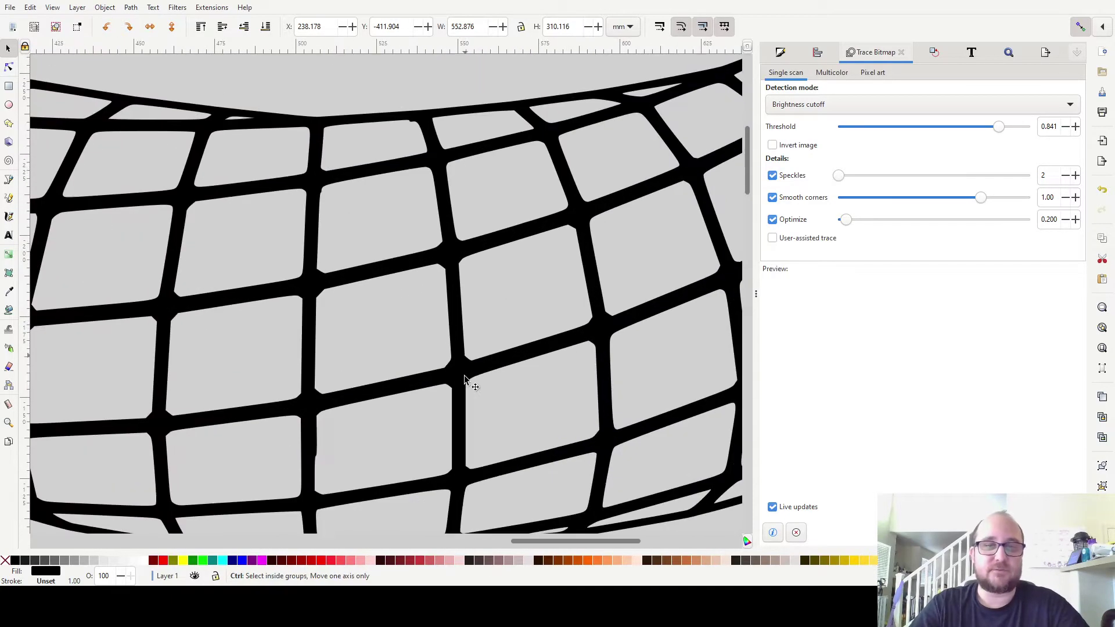
{"action": "left_click", "coordinate": [10, 67]}
{"action": "scroll", "coordinate": [379, 329], "scroll_direction": "down", "scroll_amount": 4, "text": "ctrl"}
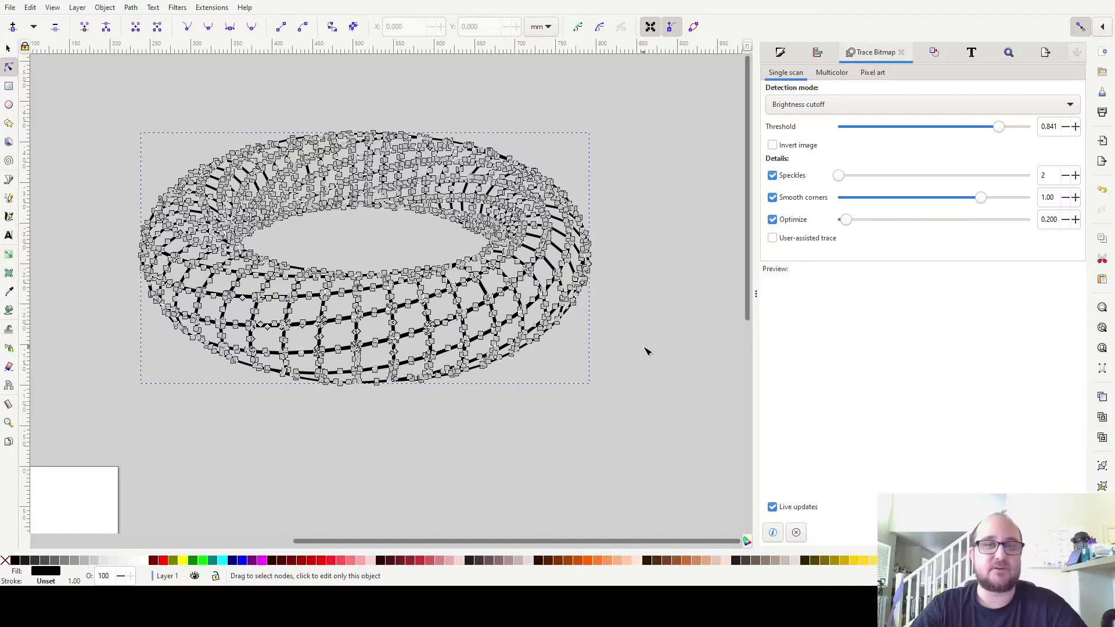
{"action": "left_click_drag", "start_coordinate": [411, 360], "coordinate": [409, 336]}
{"action": "left_click", "coordinate": [563, 364]}
{"action": "key", "text": "s"}
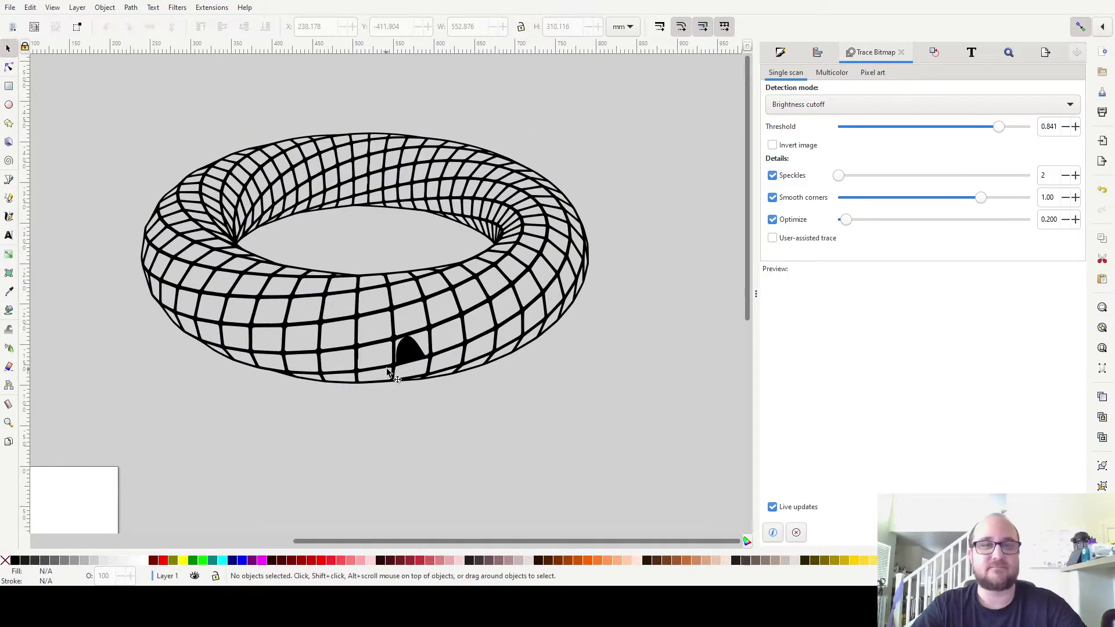
{"action": "key", "text": "ctrl+z"}
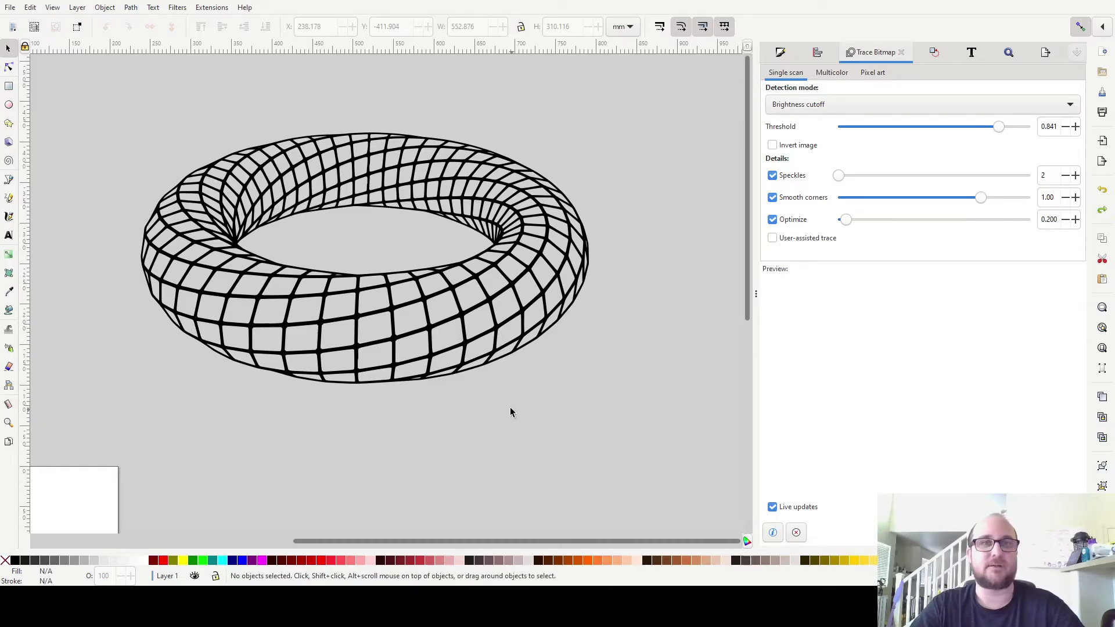
Resize the imported traced torus to a width of 5 inches
{"action": "left_click", "coordinate": [427, 299]}
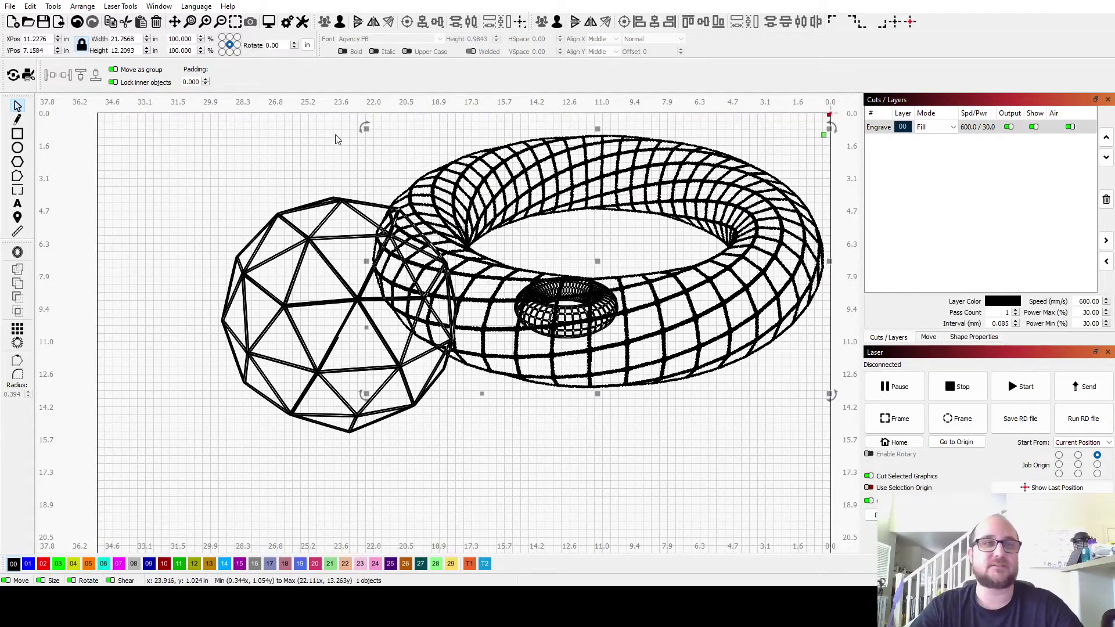
{"action": "double_click", "coordinate": [122, 39]}
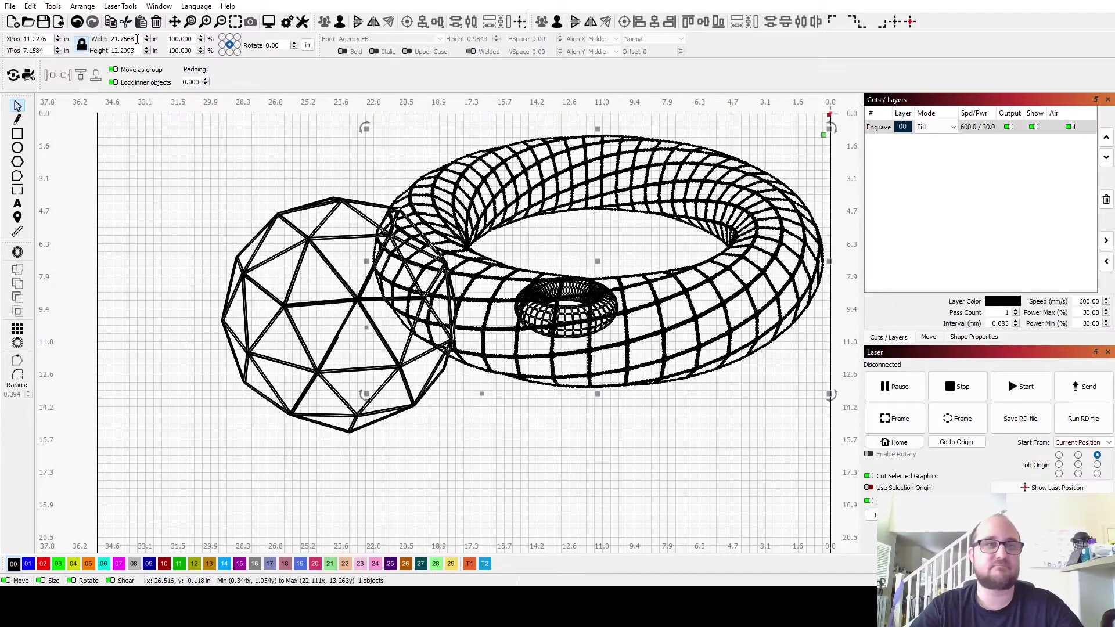
{"action": "type", "text": "5"}
{"action": "key", "text": "Return"}
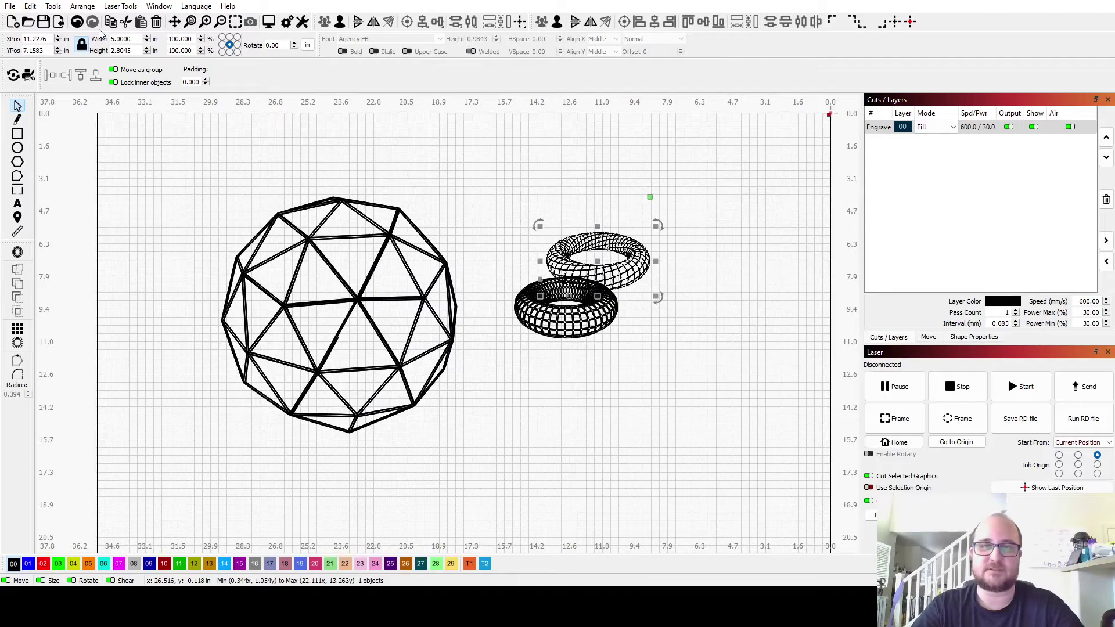
{"action": "left_click", "coordinate": [688, 344]}
Move the resized torus up, clear of the denser earlier wireframe torus
{"action": "scroll", "coordinate": [662, 279], "scroll_direction": "up", "scroll_amount": 5}
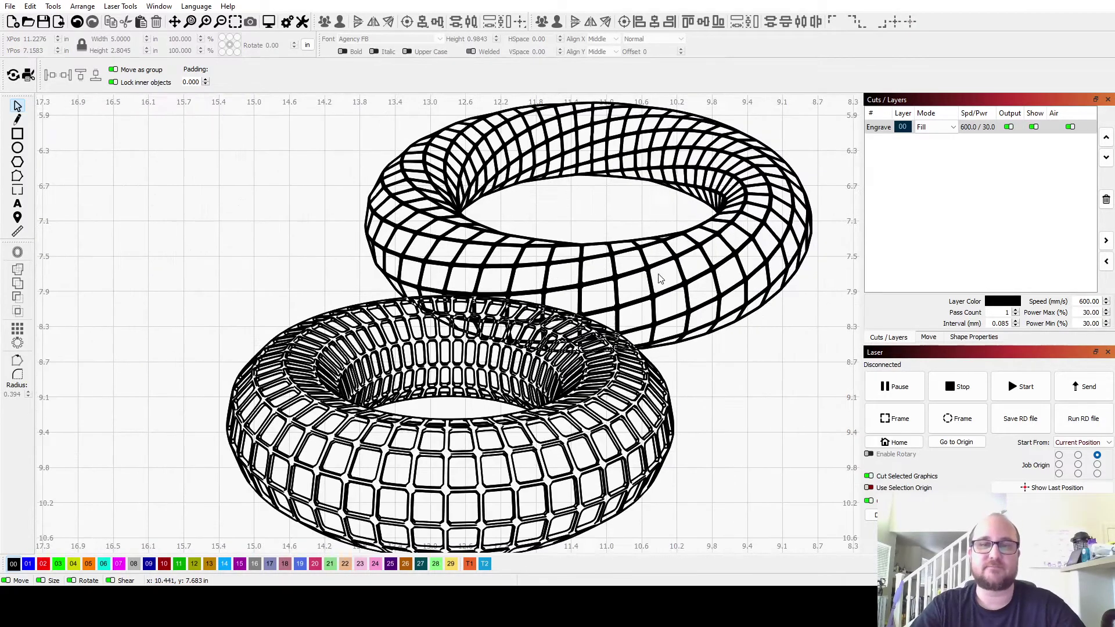
{"action": "left_click_drag", "start_coordinate": [645, 266], "coordinate": [513, 189]}
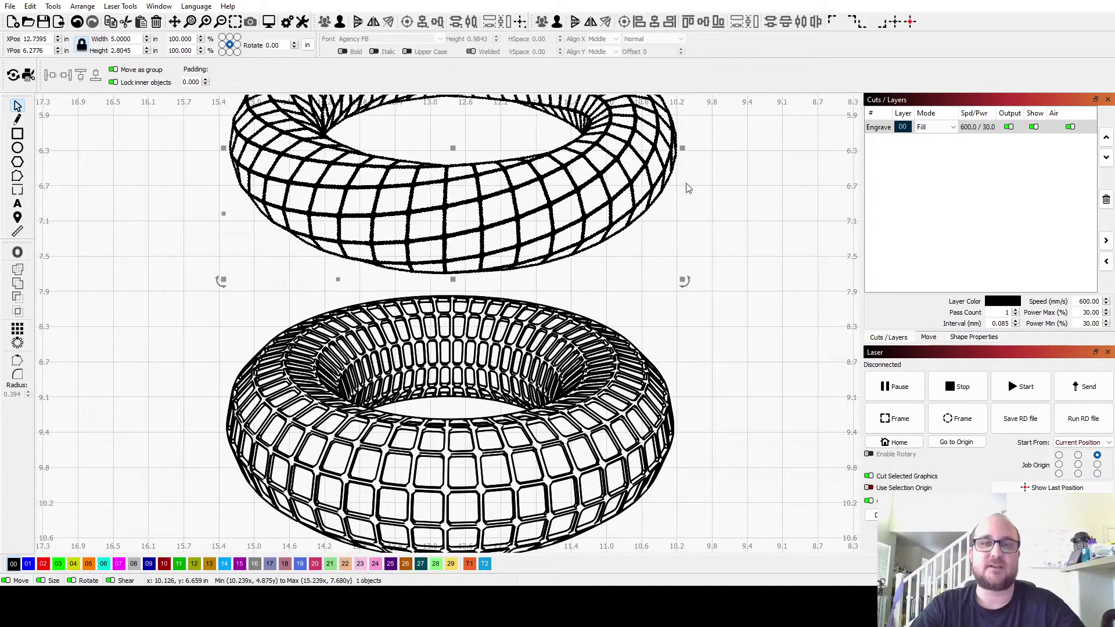
{"action": "middle_click_drag", "start_coordinate": [714, 251], "coordinate": [717, 337]}
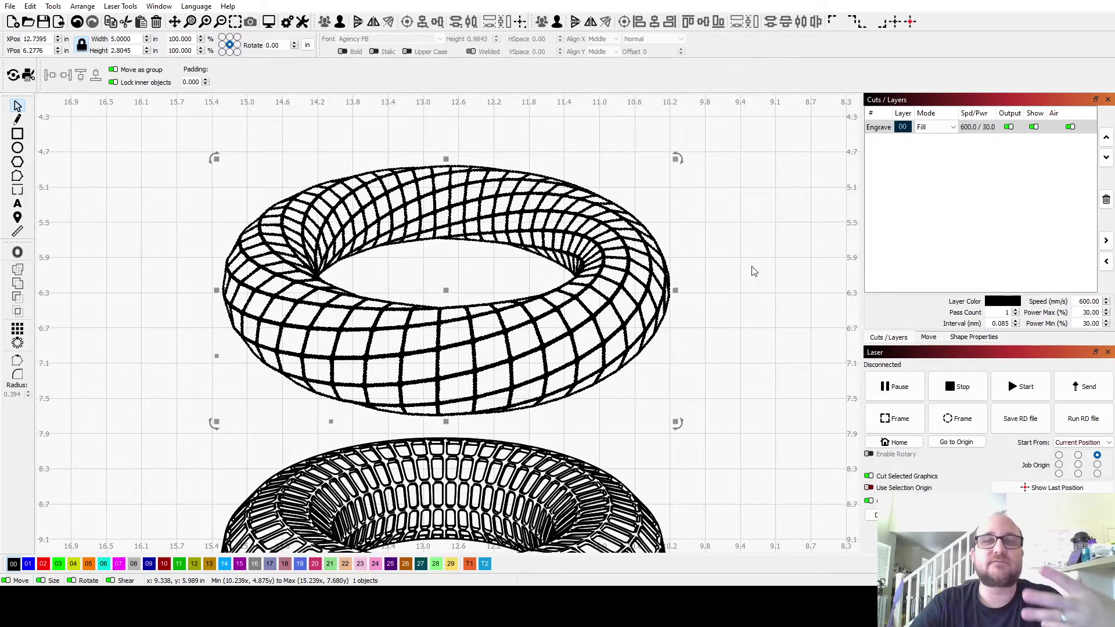
{"action": "left_click", "coordinate": [749, 300]}
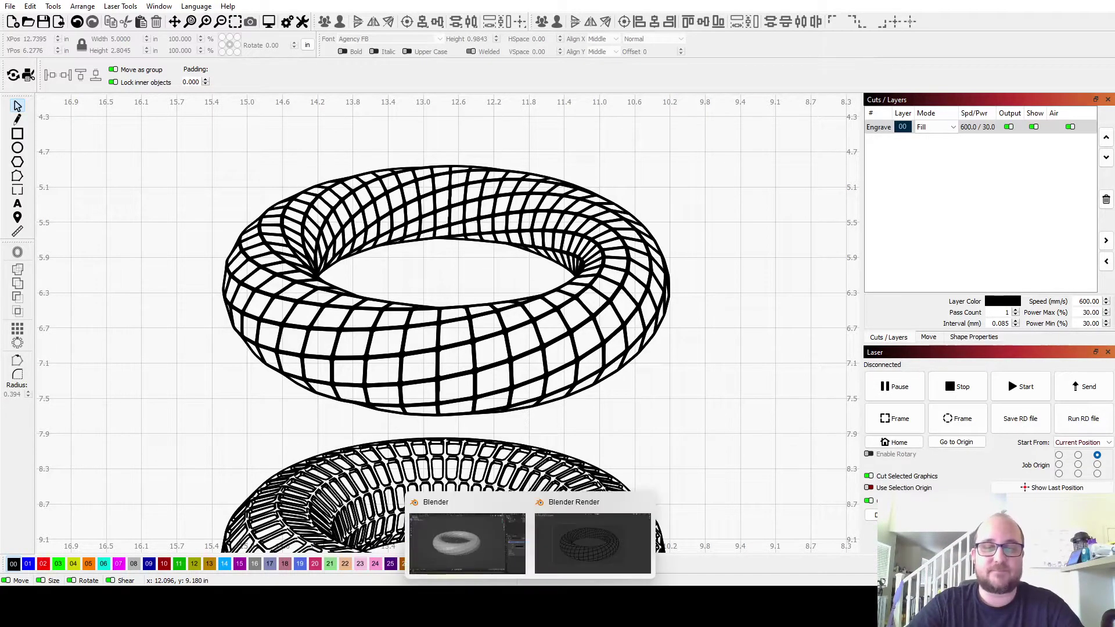
In Blender, fly the scene camera above the twisted torus to look down on it
{"action": "left_click", "coordinate": [475, 537]}
{"action": "key", "text": "KP_0"}
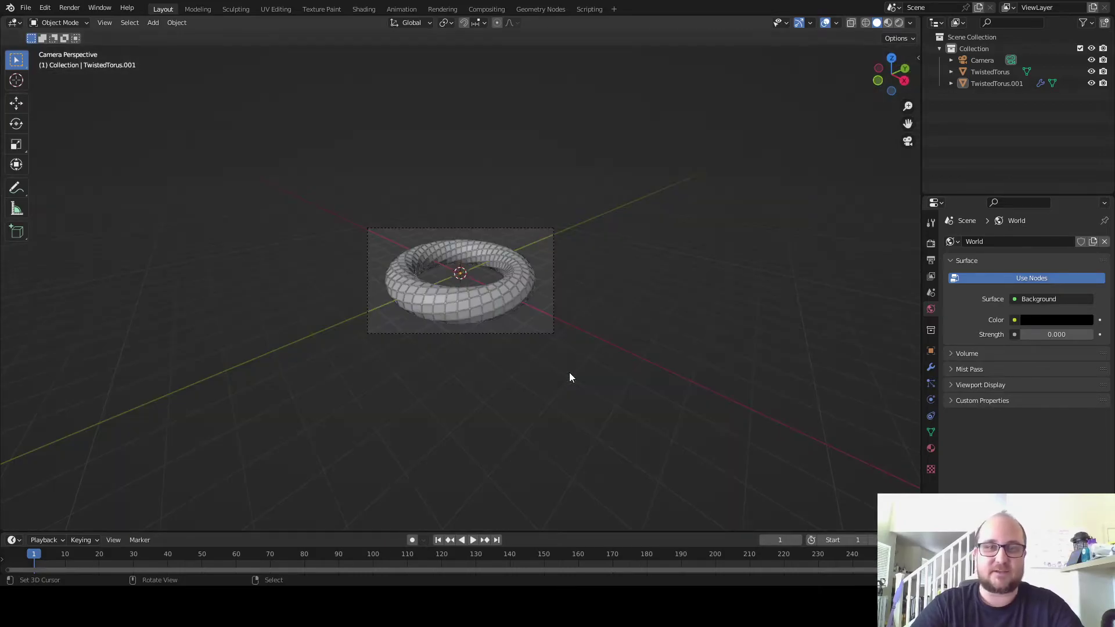
{"action": "left_click", "coordinate": [537, 332]}
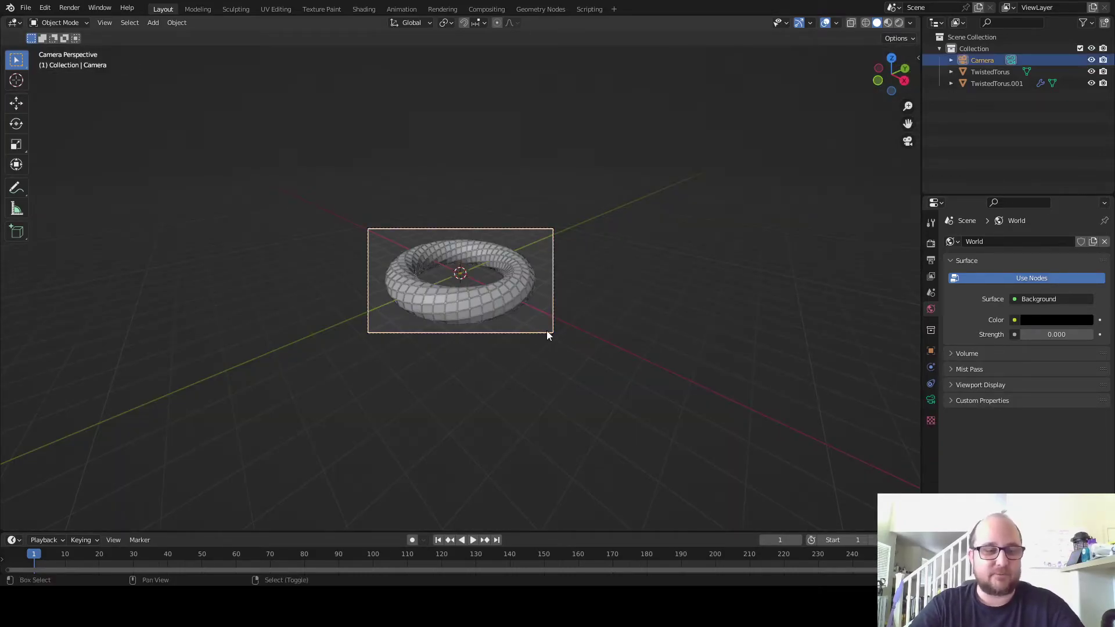
{"action": "key", "text": "shift+grave"}
{"action": "key", "text": "w"}
{"action": "key", "text": "s"}
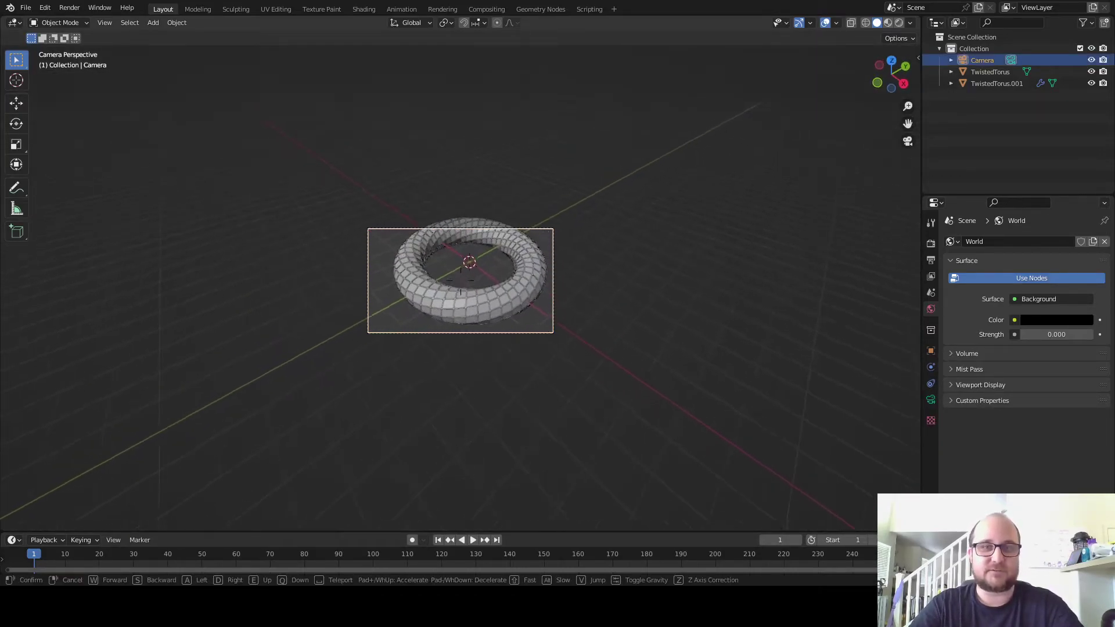
{"action": "key", "text": "w"}
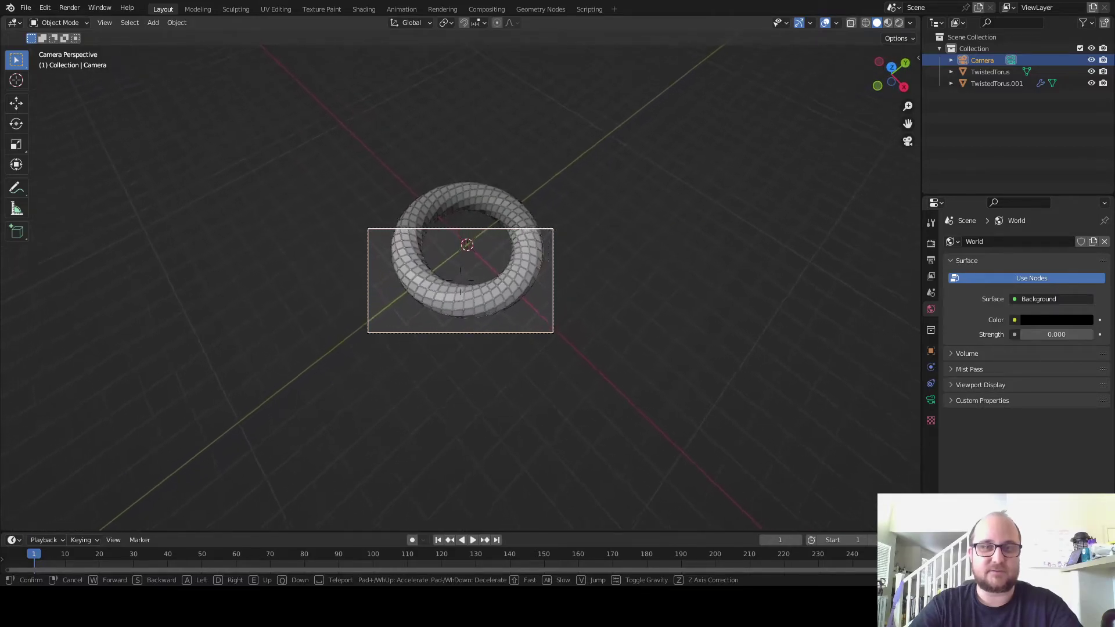
{"action": "key", "text": "e"}
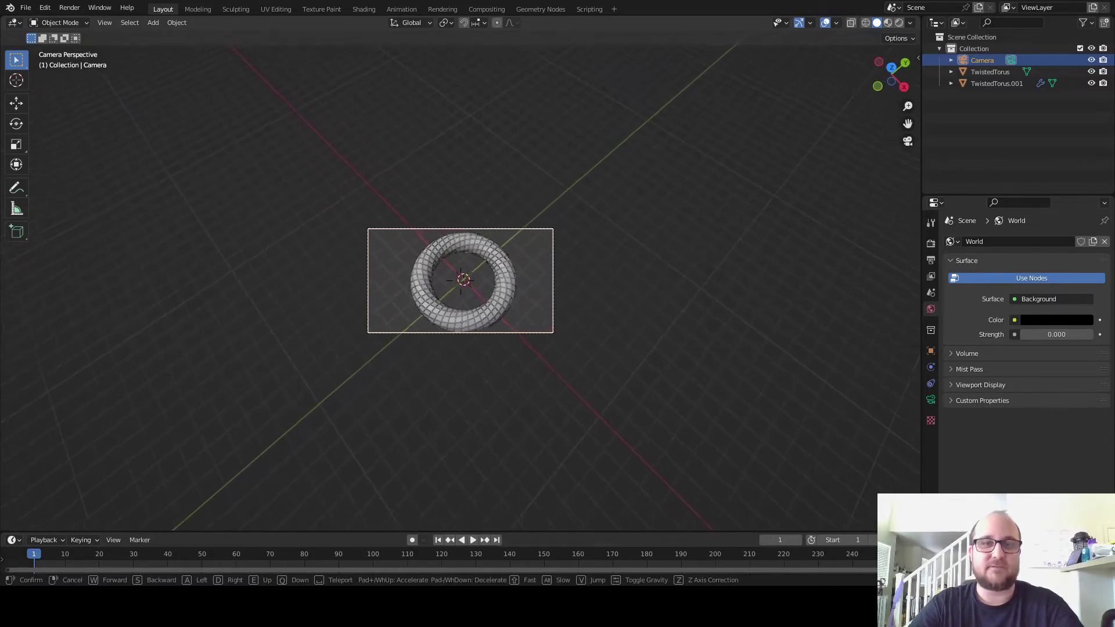
{"action": "left_click", "coordinate": [546, 330]}
Render the top-down view with F12, then close the render window
{"action": "key", "text": "F12"}
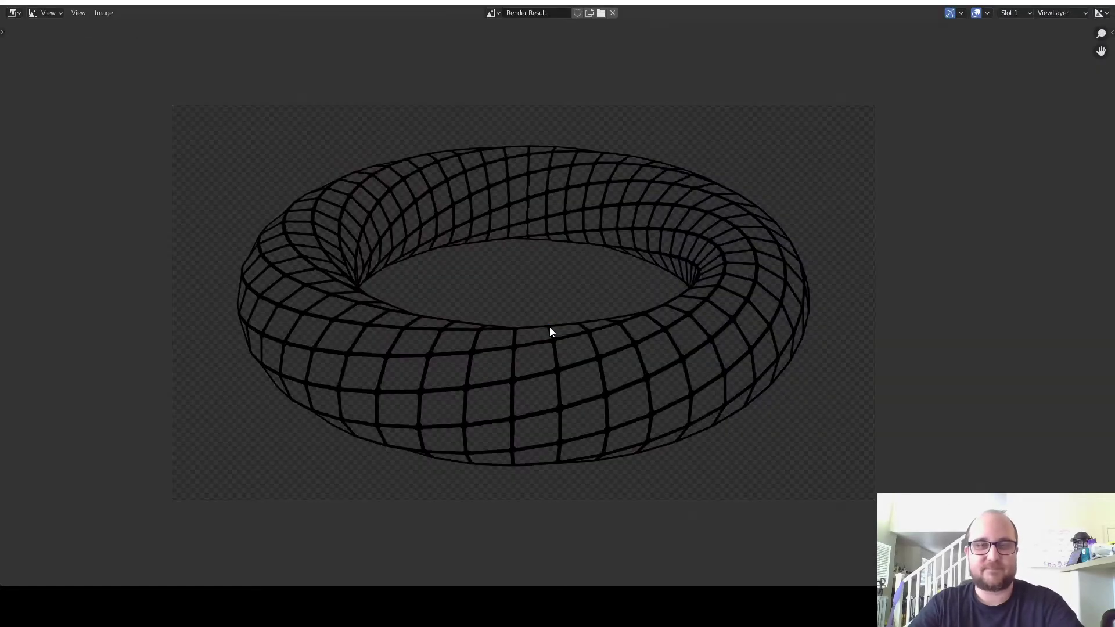
{"action": "scroll", "coordinate": [673, 328], "scroll_direction": "up", "scroll_amount": 2}
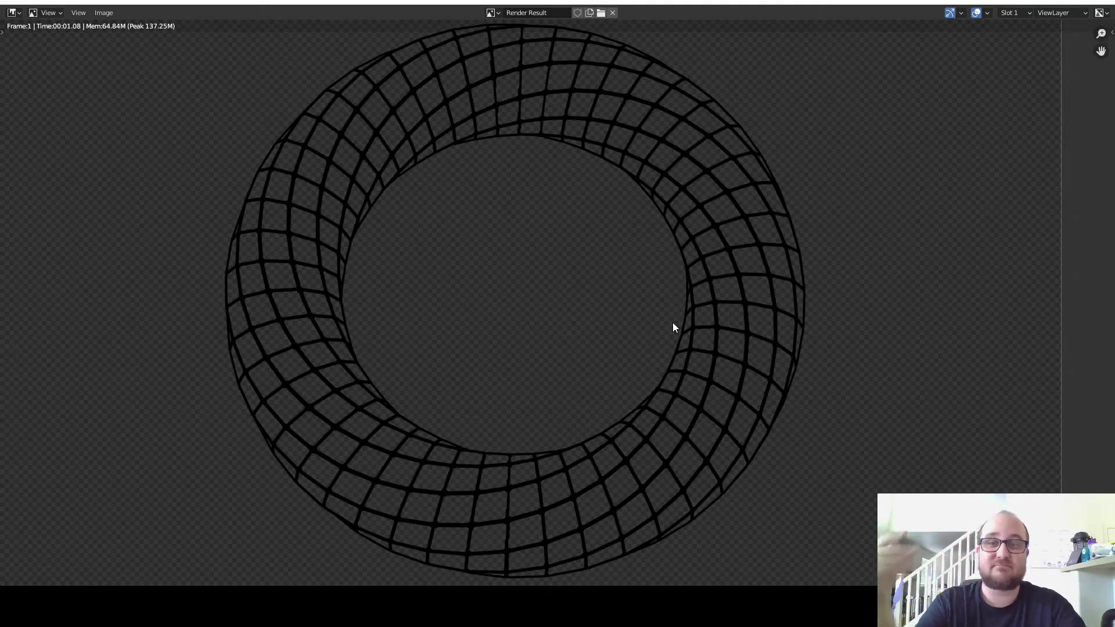
{"action": "scroll", "coordinate": [657, 291], "scroll_direction": "down", "scroll_amount": 2}
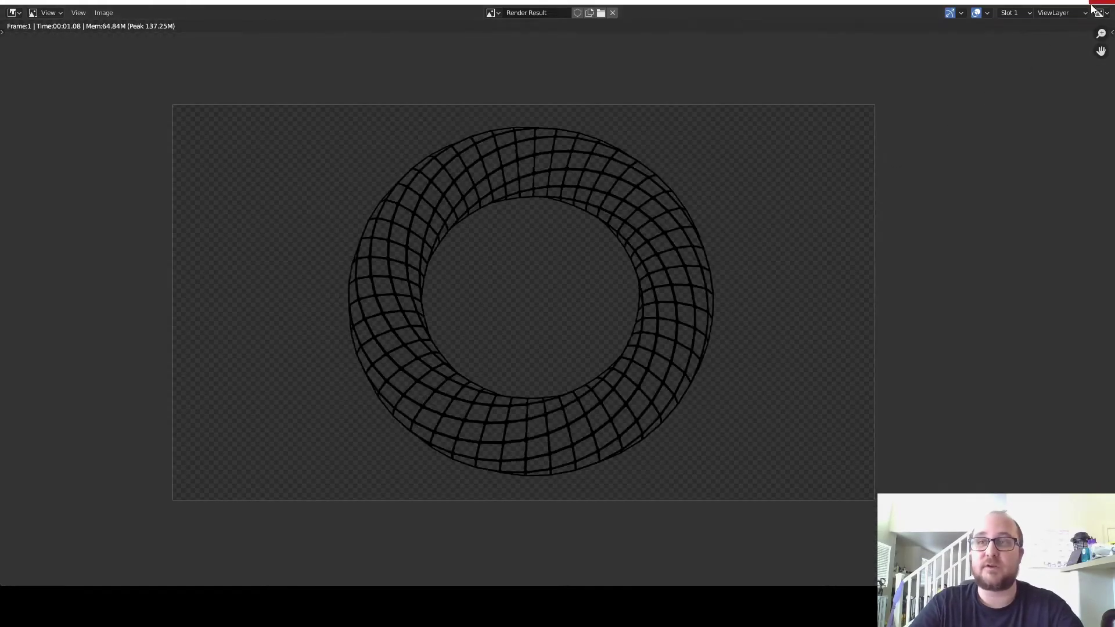
{"action": "left_click", "coordinate": [1093, 7]}
{"action": "left_click", "coordinate": [491, 306]}
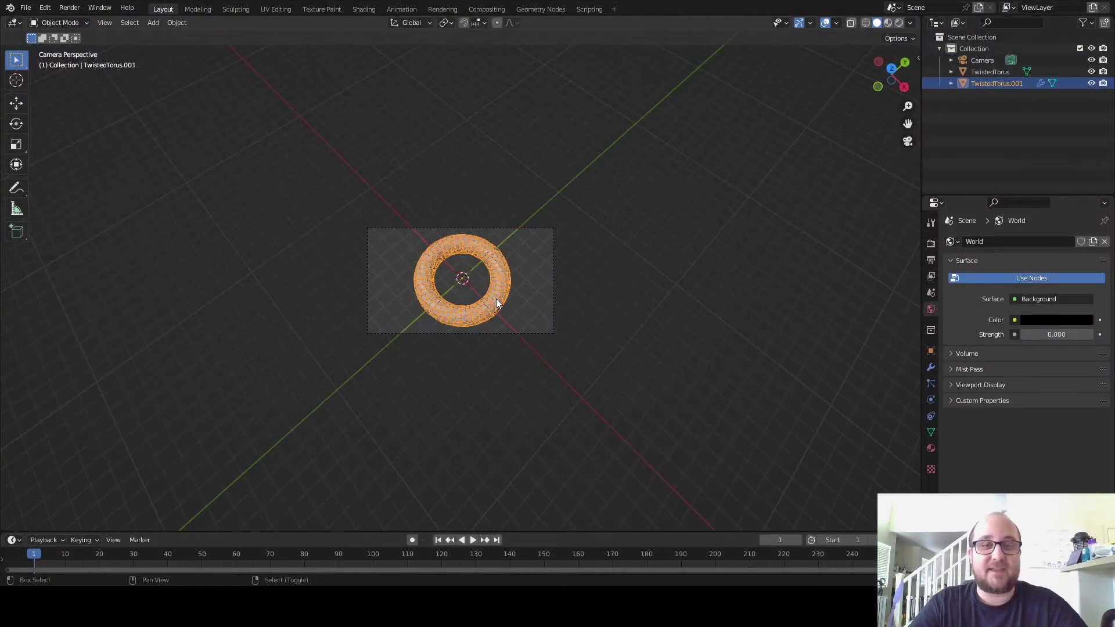
{"action": "scroll", "coordinate": [559, 304], "scroll_direction": "up", "scroll_amount": 6}
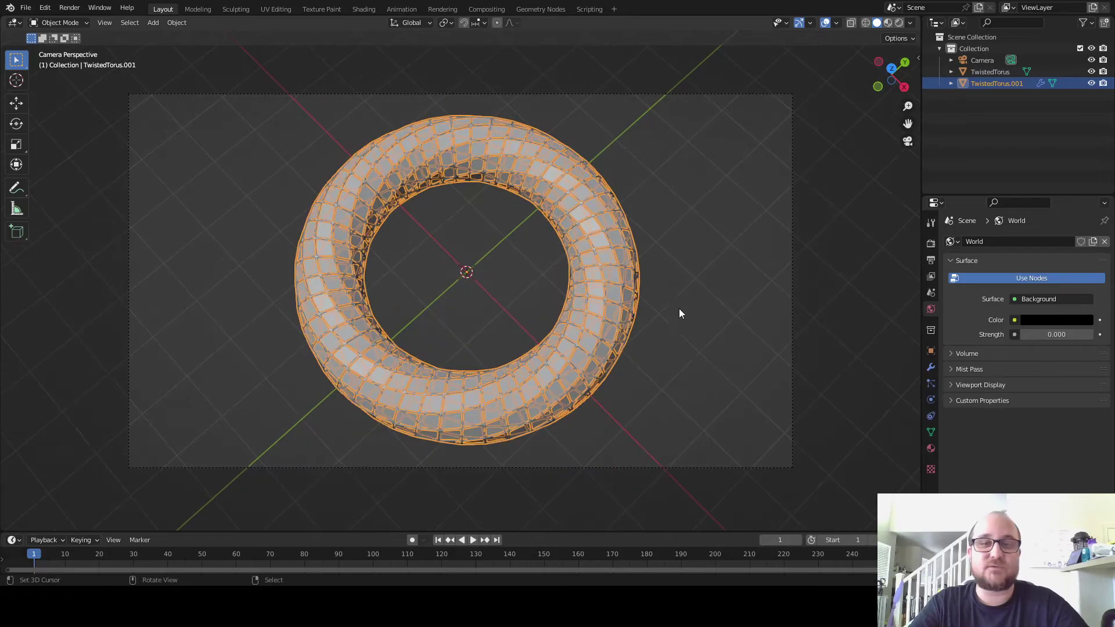
{"action": "left_click", "coordinate": [727, 312]}
{"action": "scroll", "coordinate": [728, 312], "scroll_direction": "up", "scroll_amount": 3}
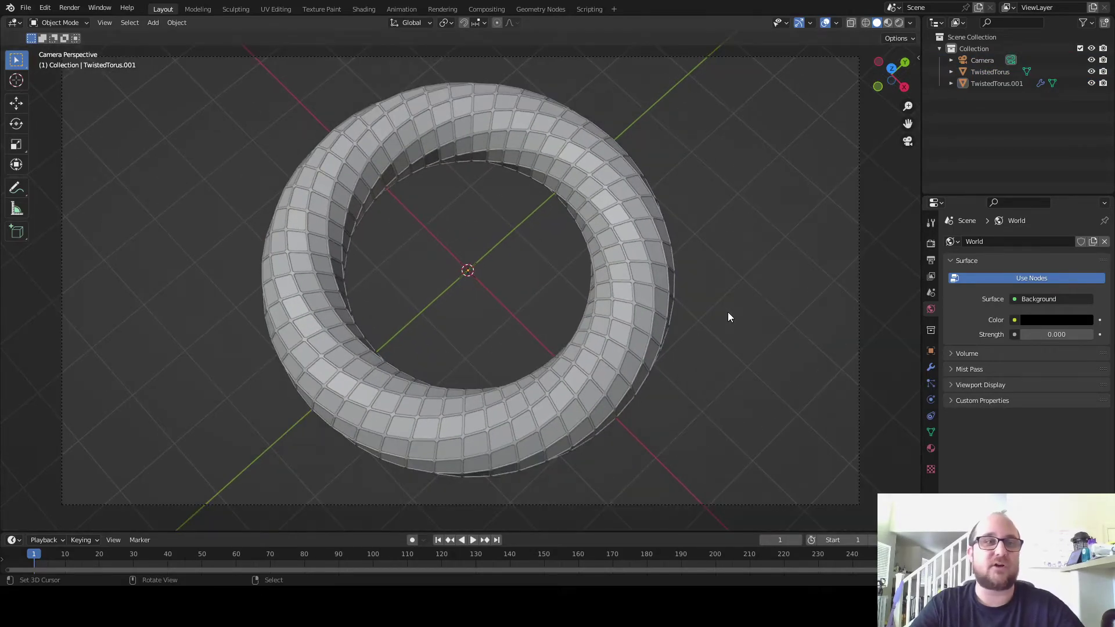
{"action": "middle_click_drag", "start_coordinate": [740, 336], "coordinate": [741, 344], "text": "shift"}
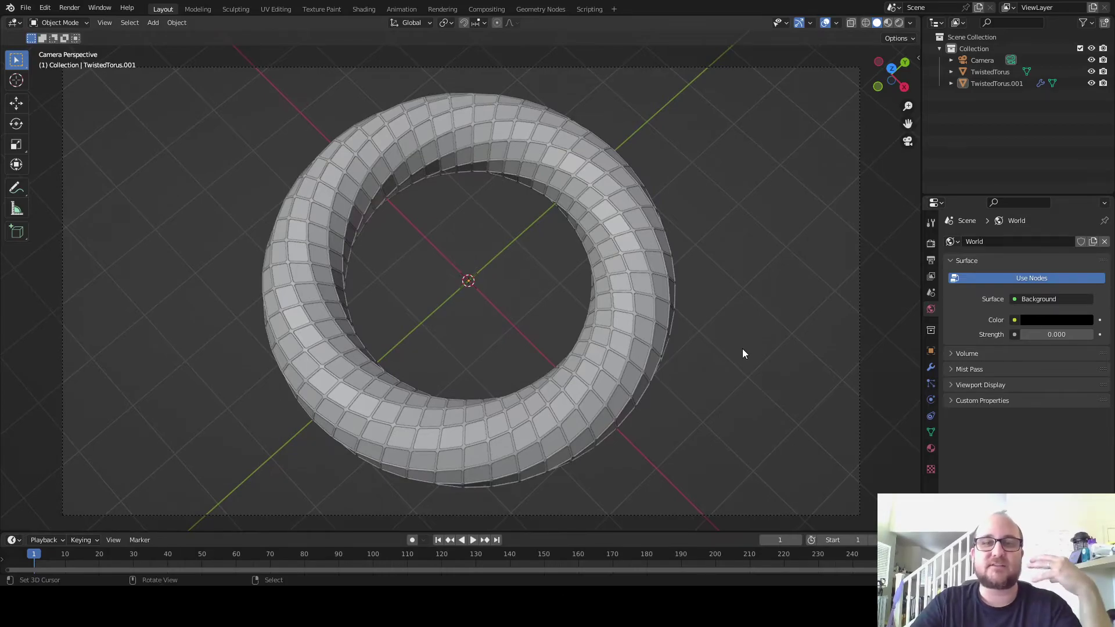
{"action": "mouse_move", "coordinate": [530, 607]}
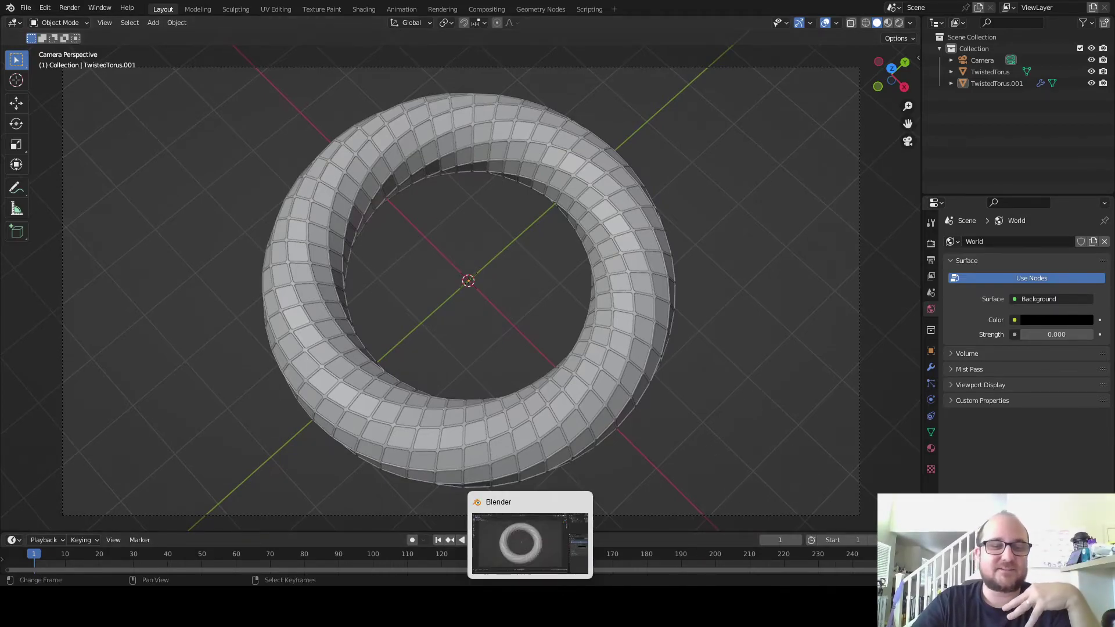